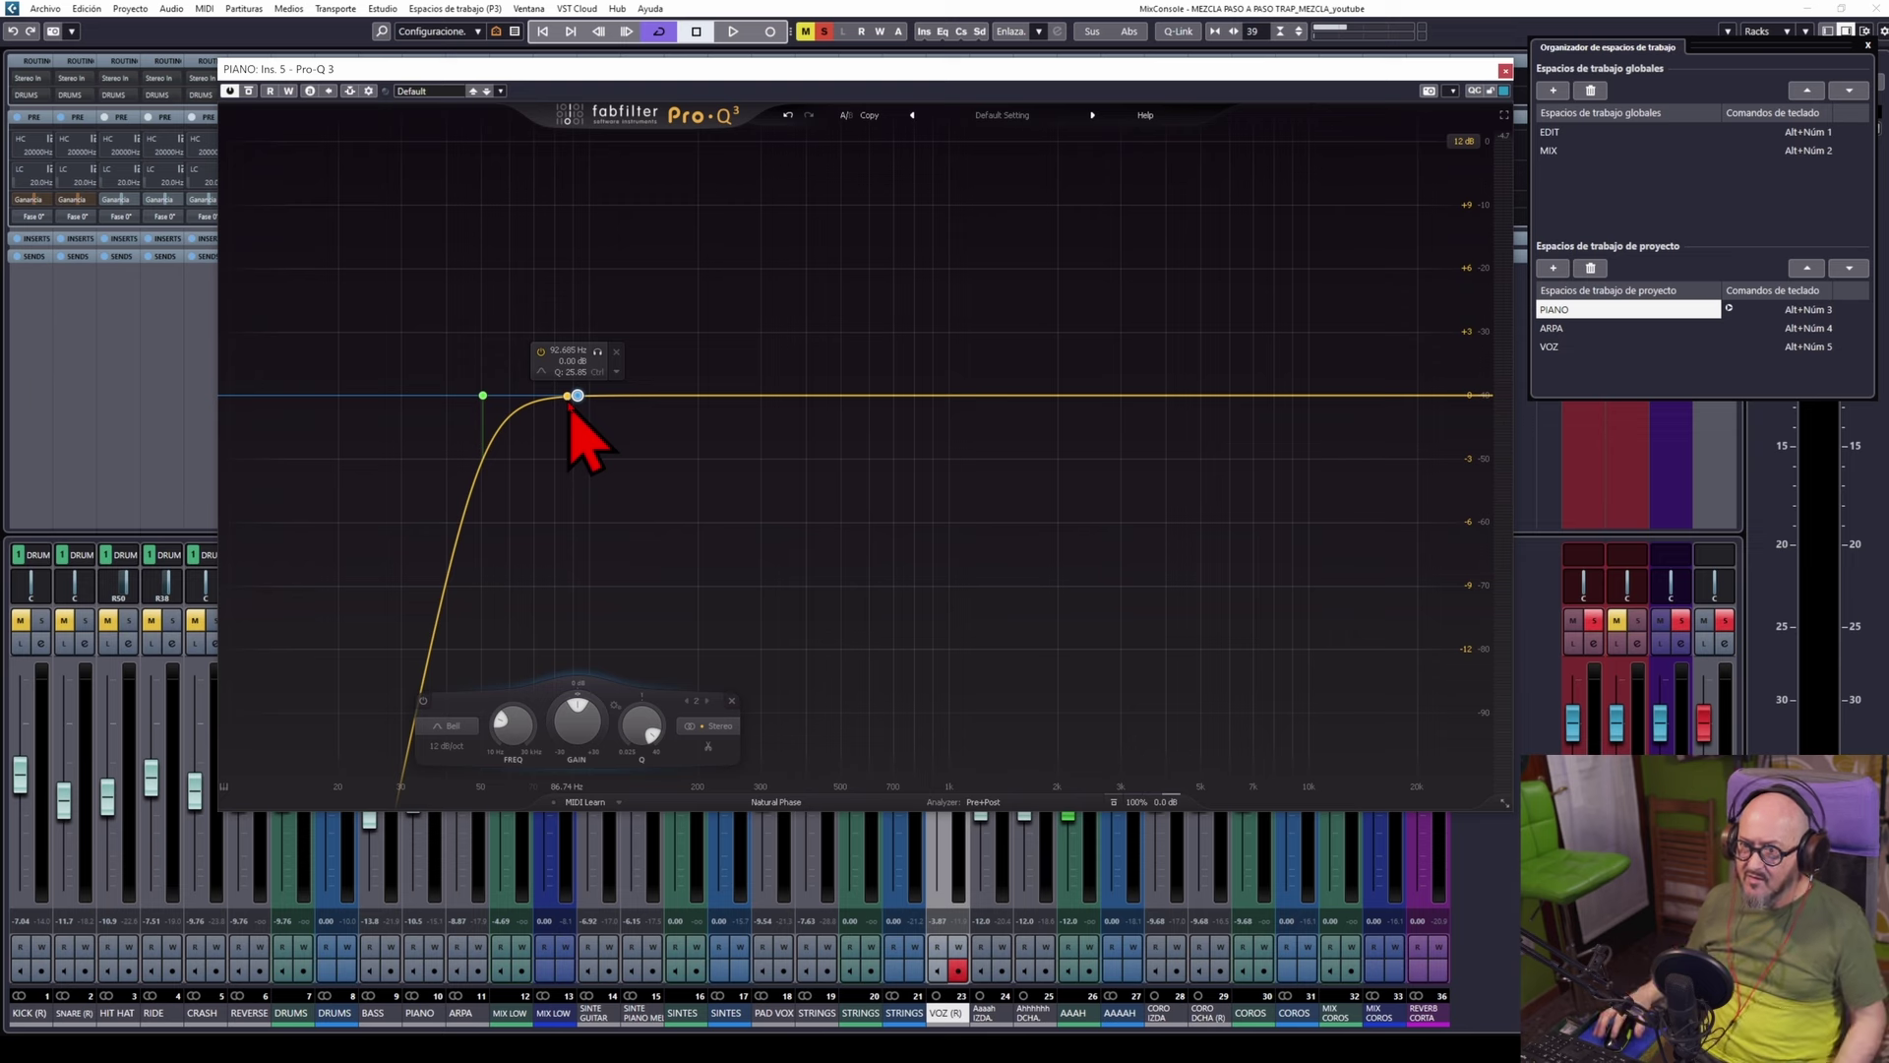
# Play the project and sweep the soloed narrow bell band on the piano EQ to the resonance near 420 Hz, with Q 16.09
pyautogui.press('space')
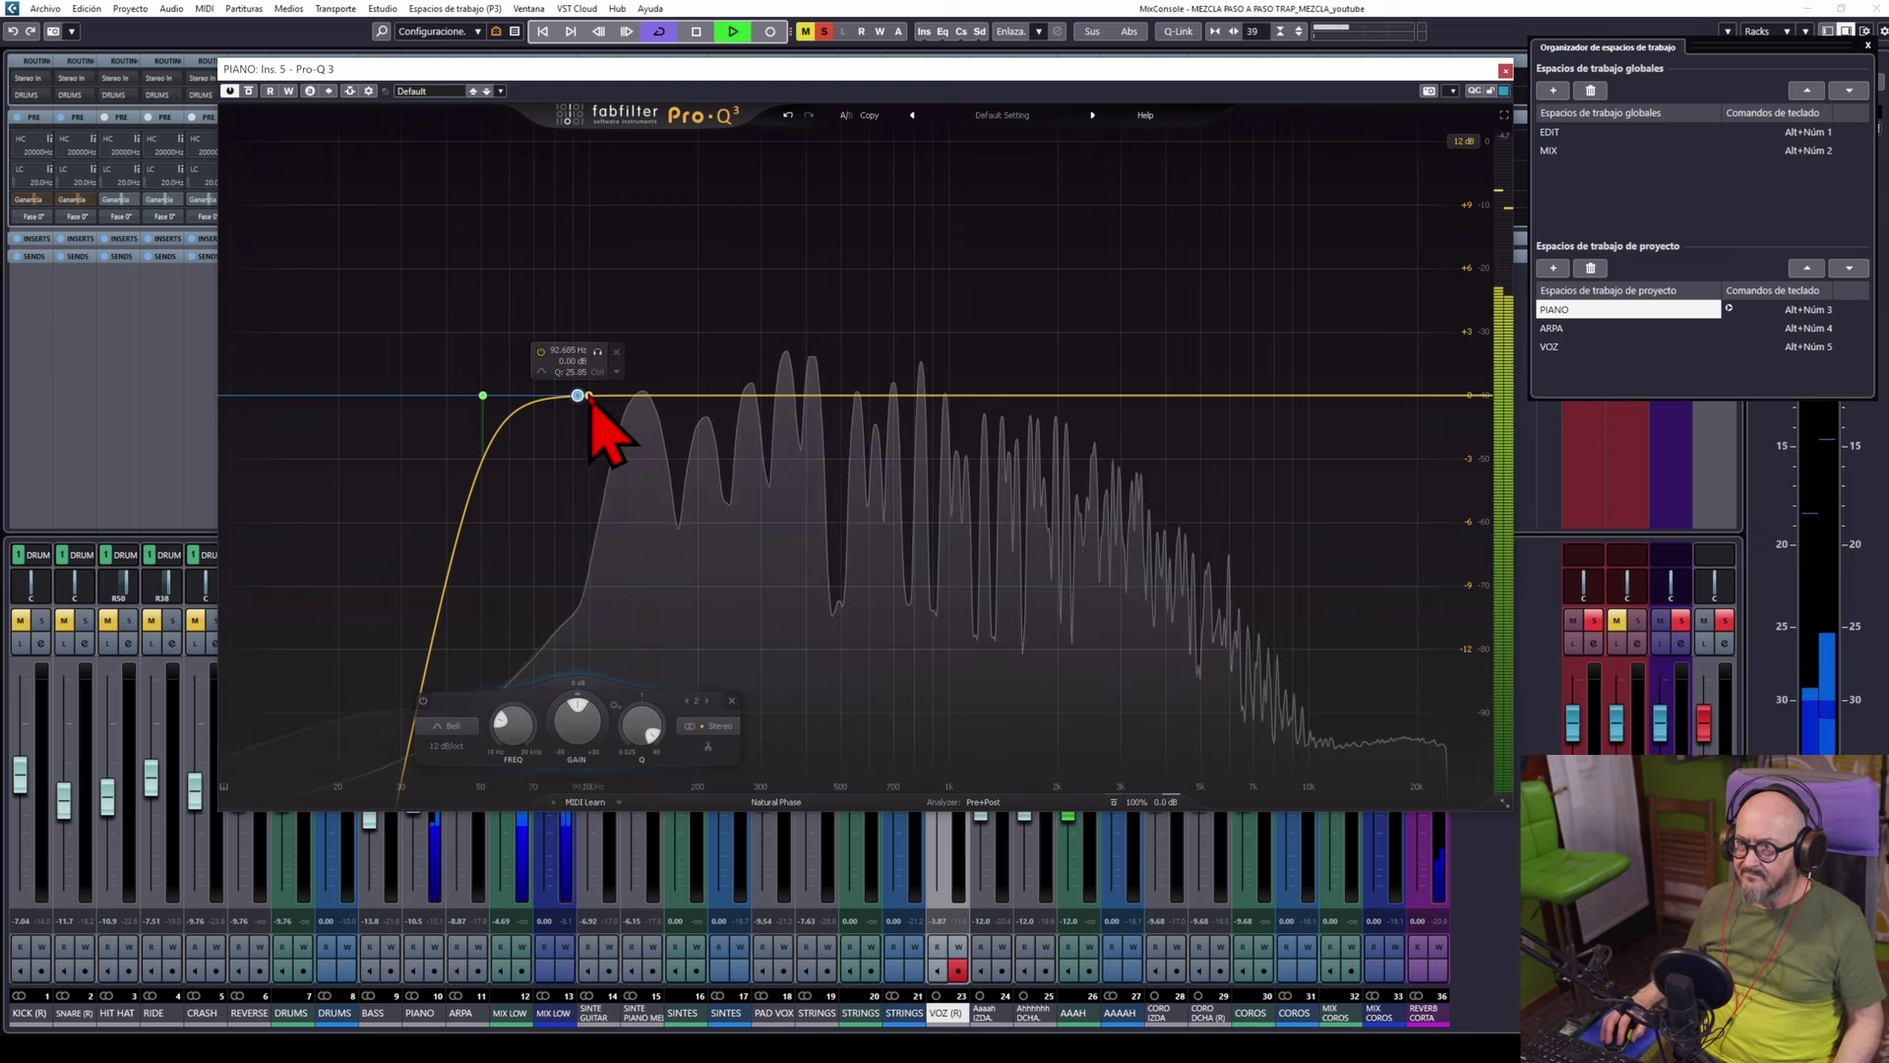
pyautogui.click(597, 352)
pyautogui.click(597, 353)
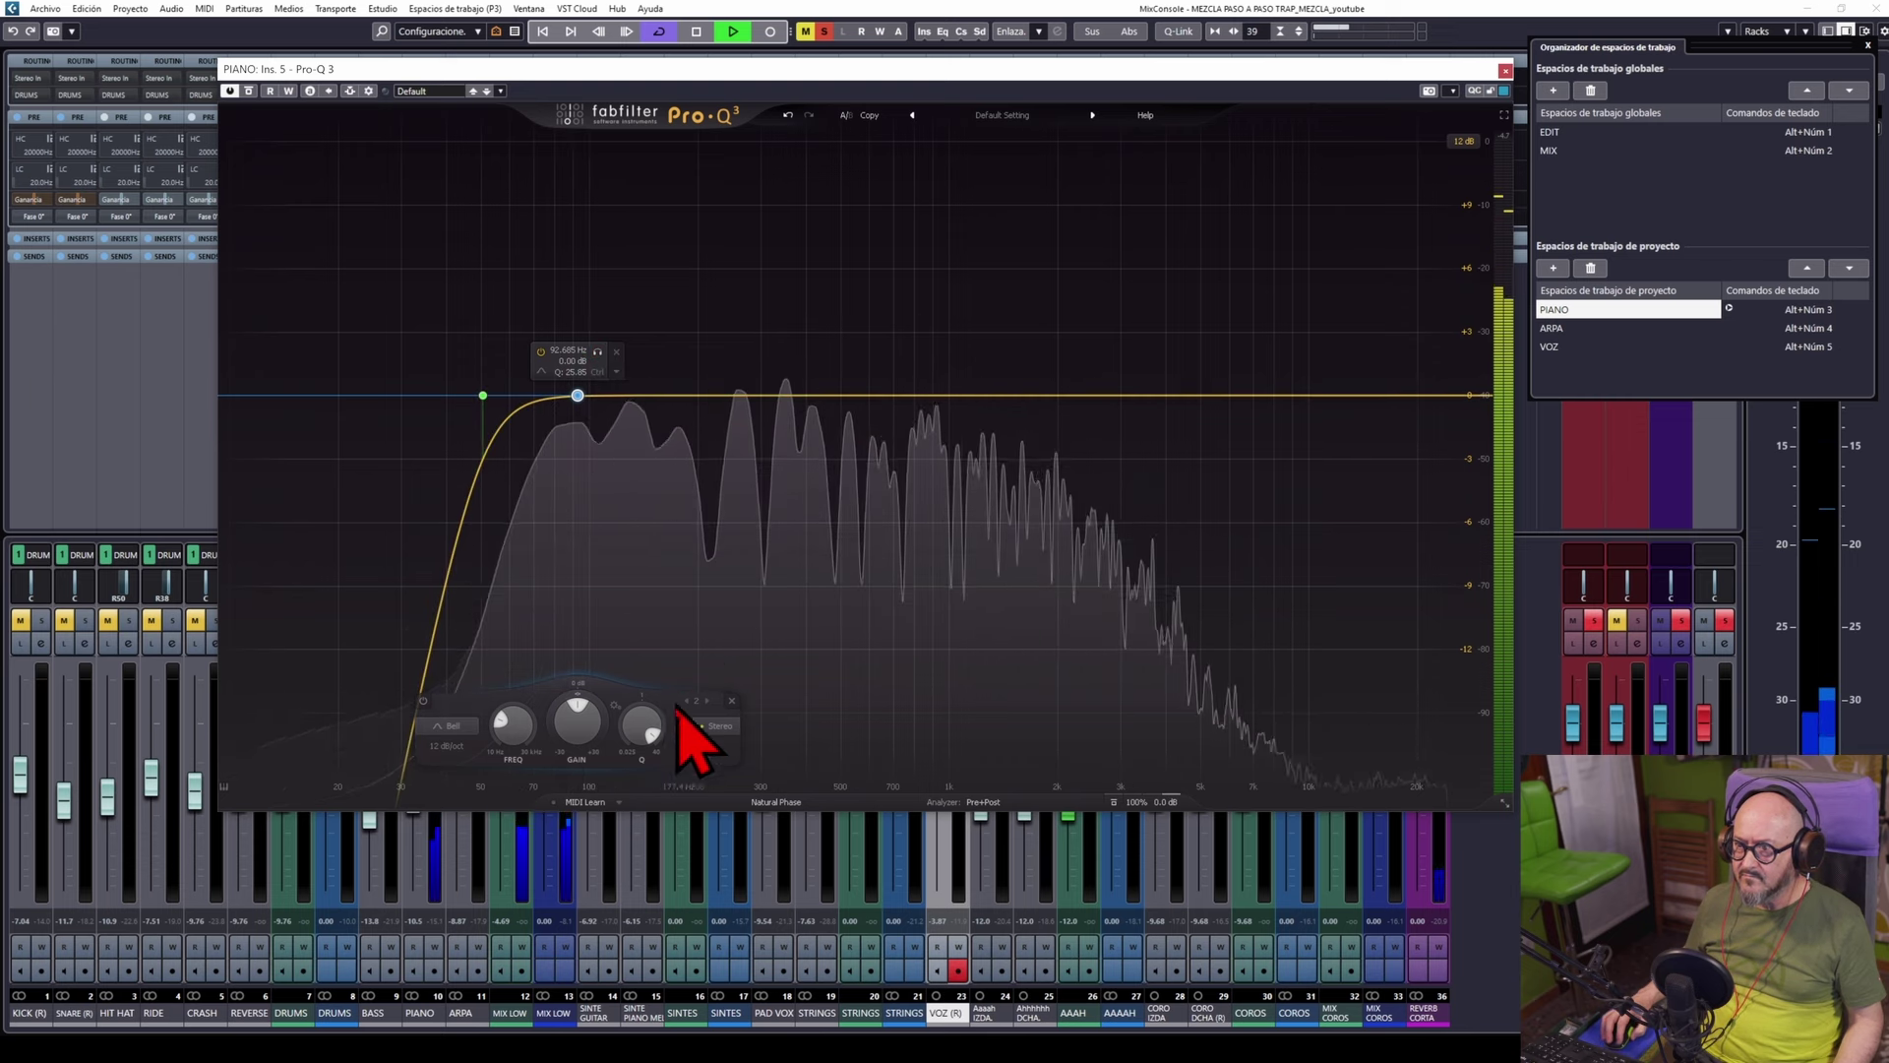
pyautogui.moveTo(651, 733)
pyautogui.moveTo(590, 352); pyautogui.dragTo(832, 515)
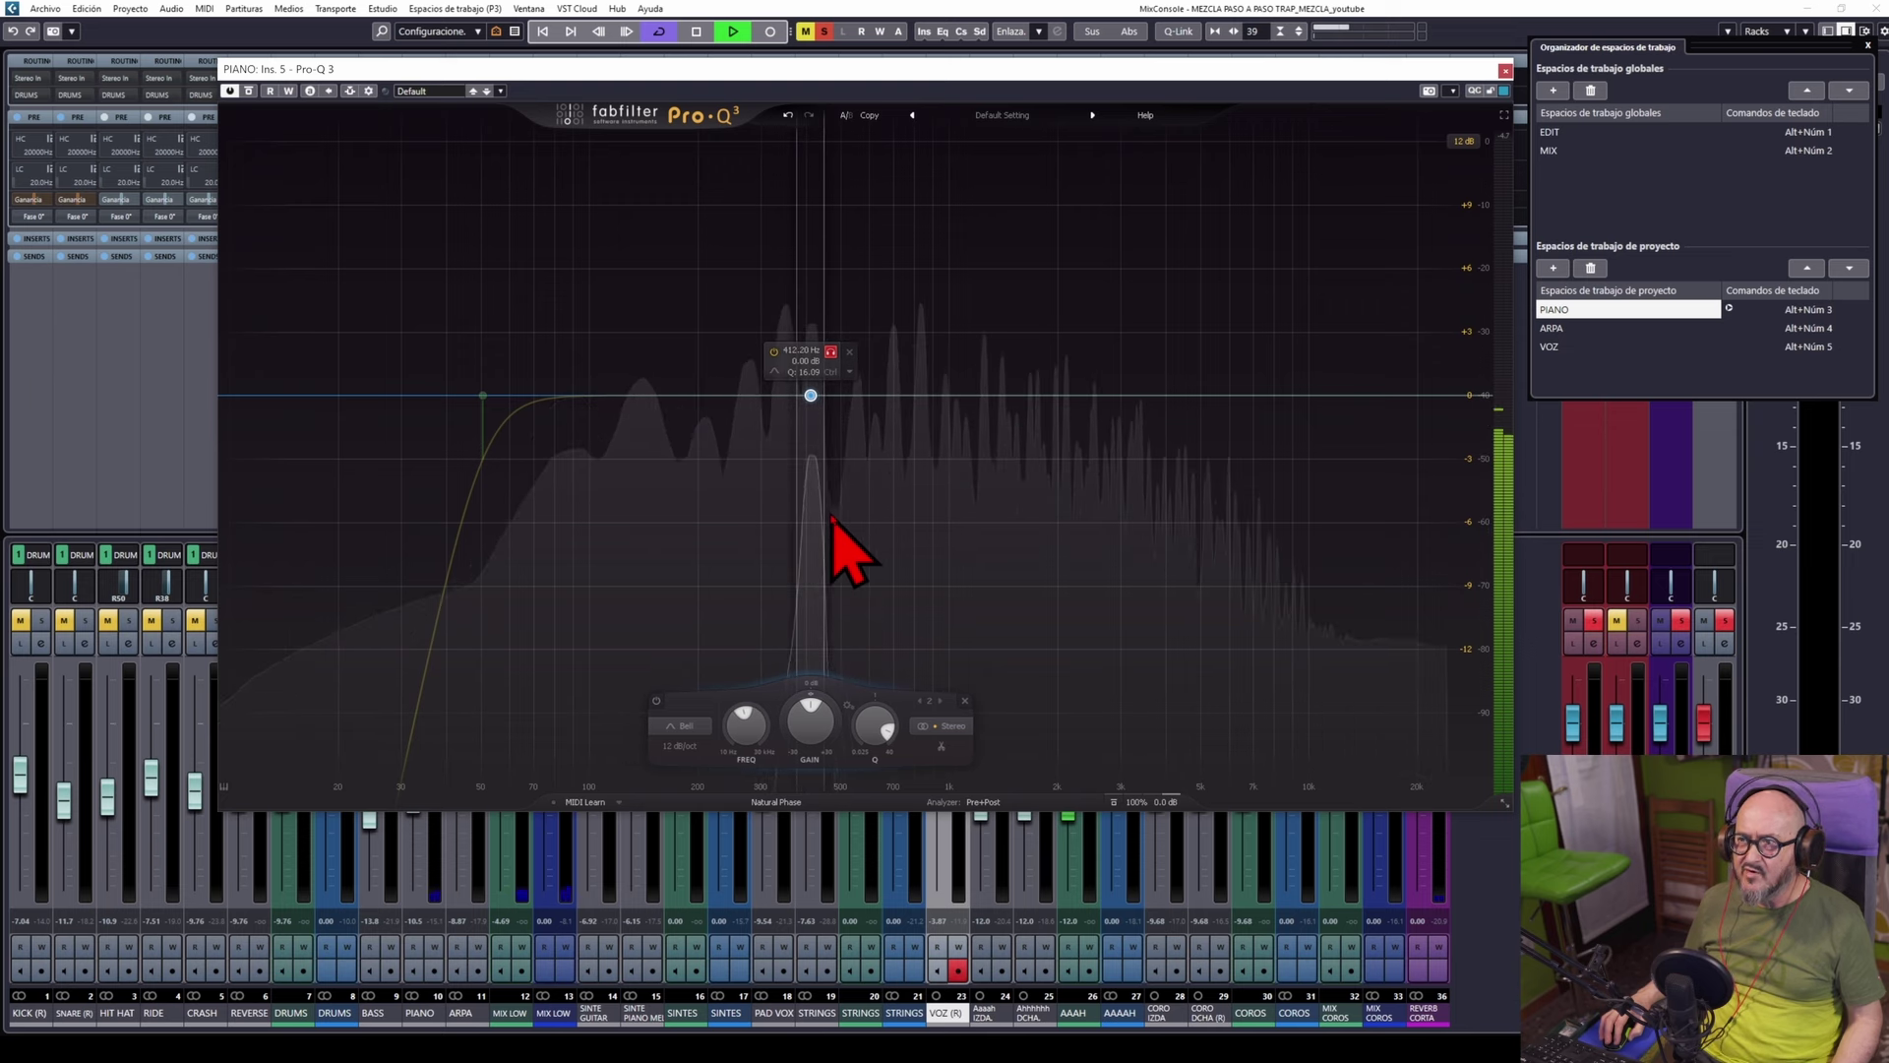
pyautogui.moveTo(833, 514); pyautogui.dragTo(839, 531)
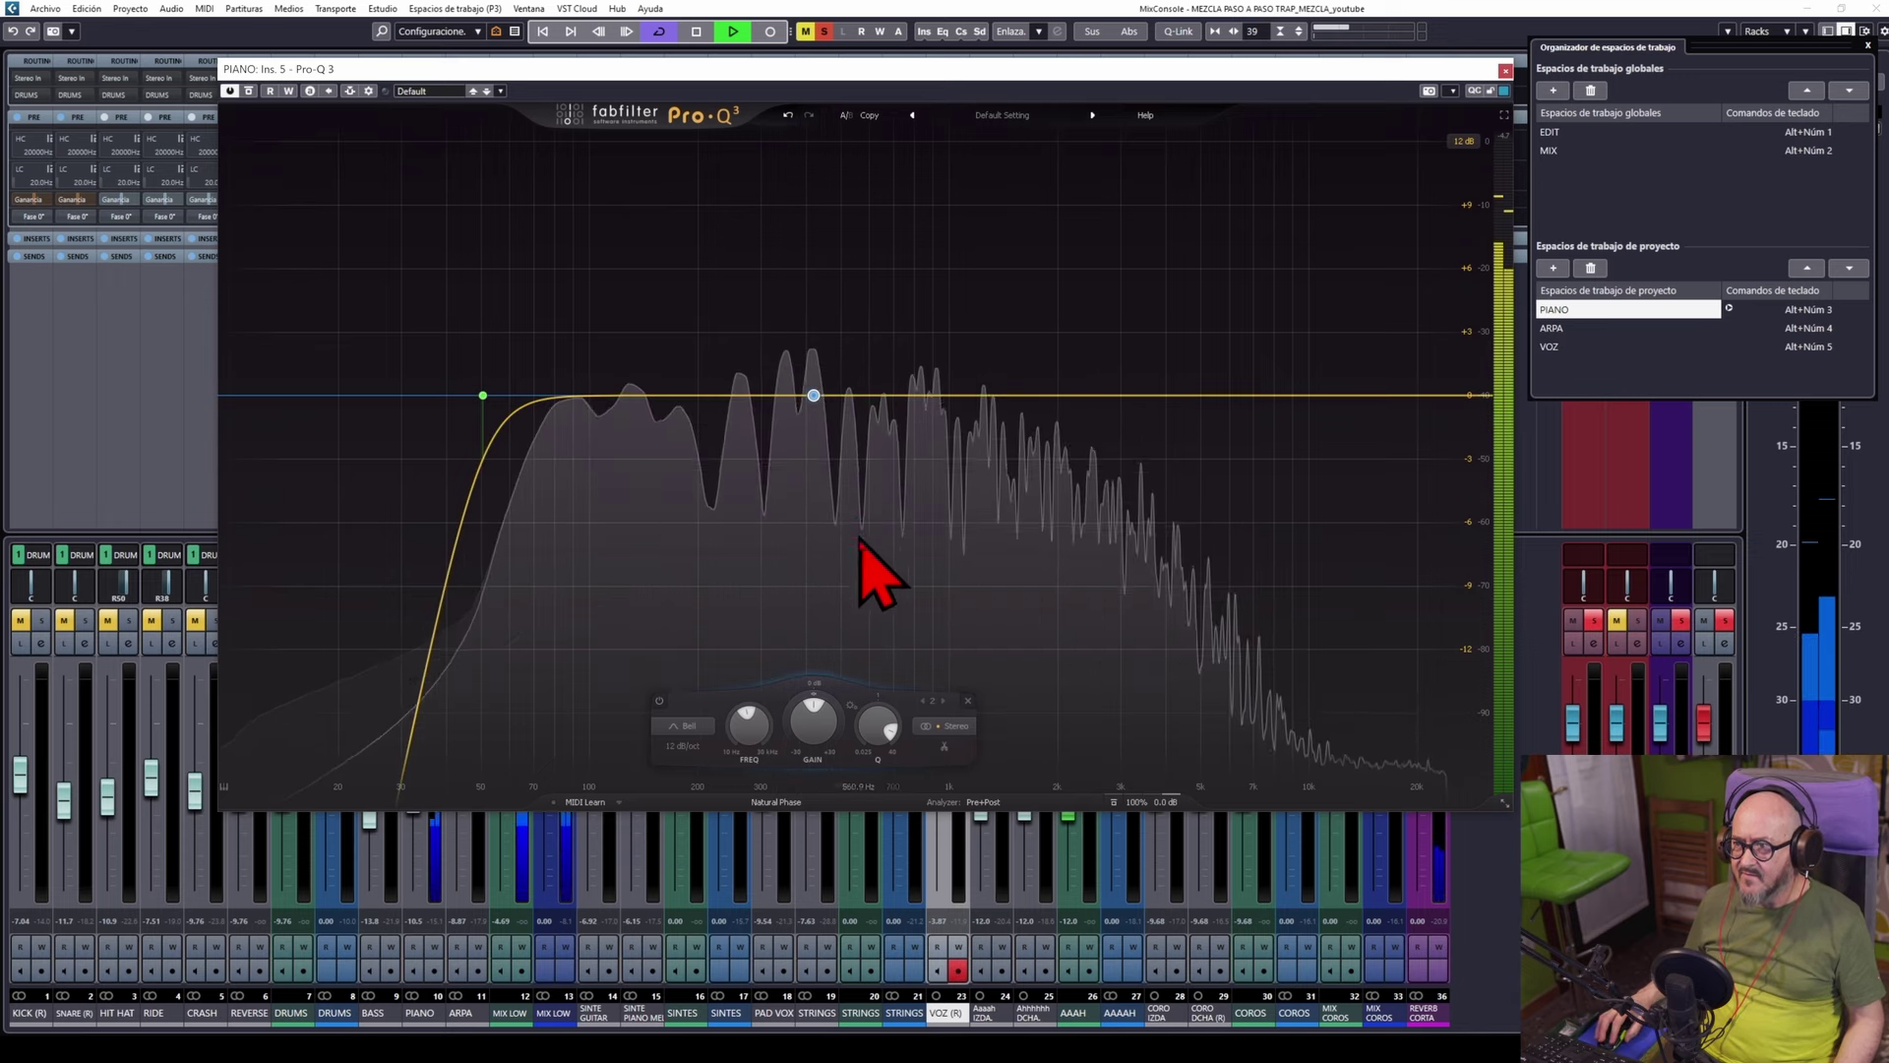
pyautogui.press('space')
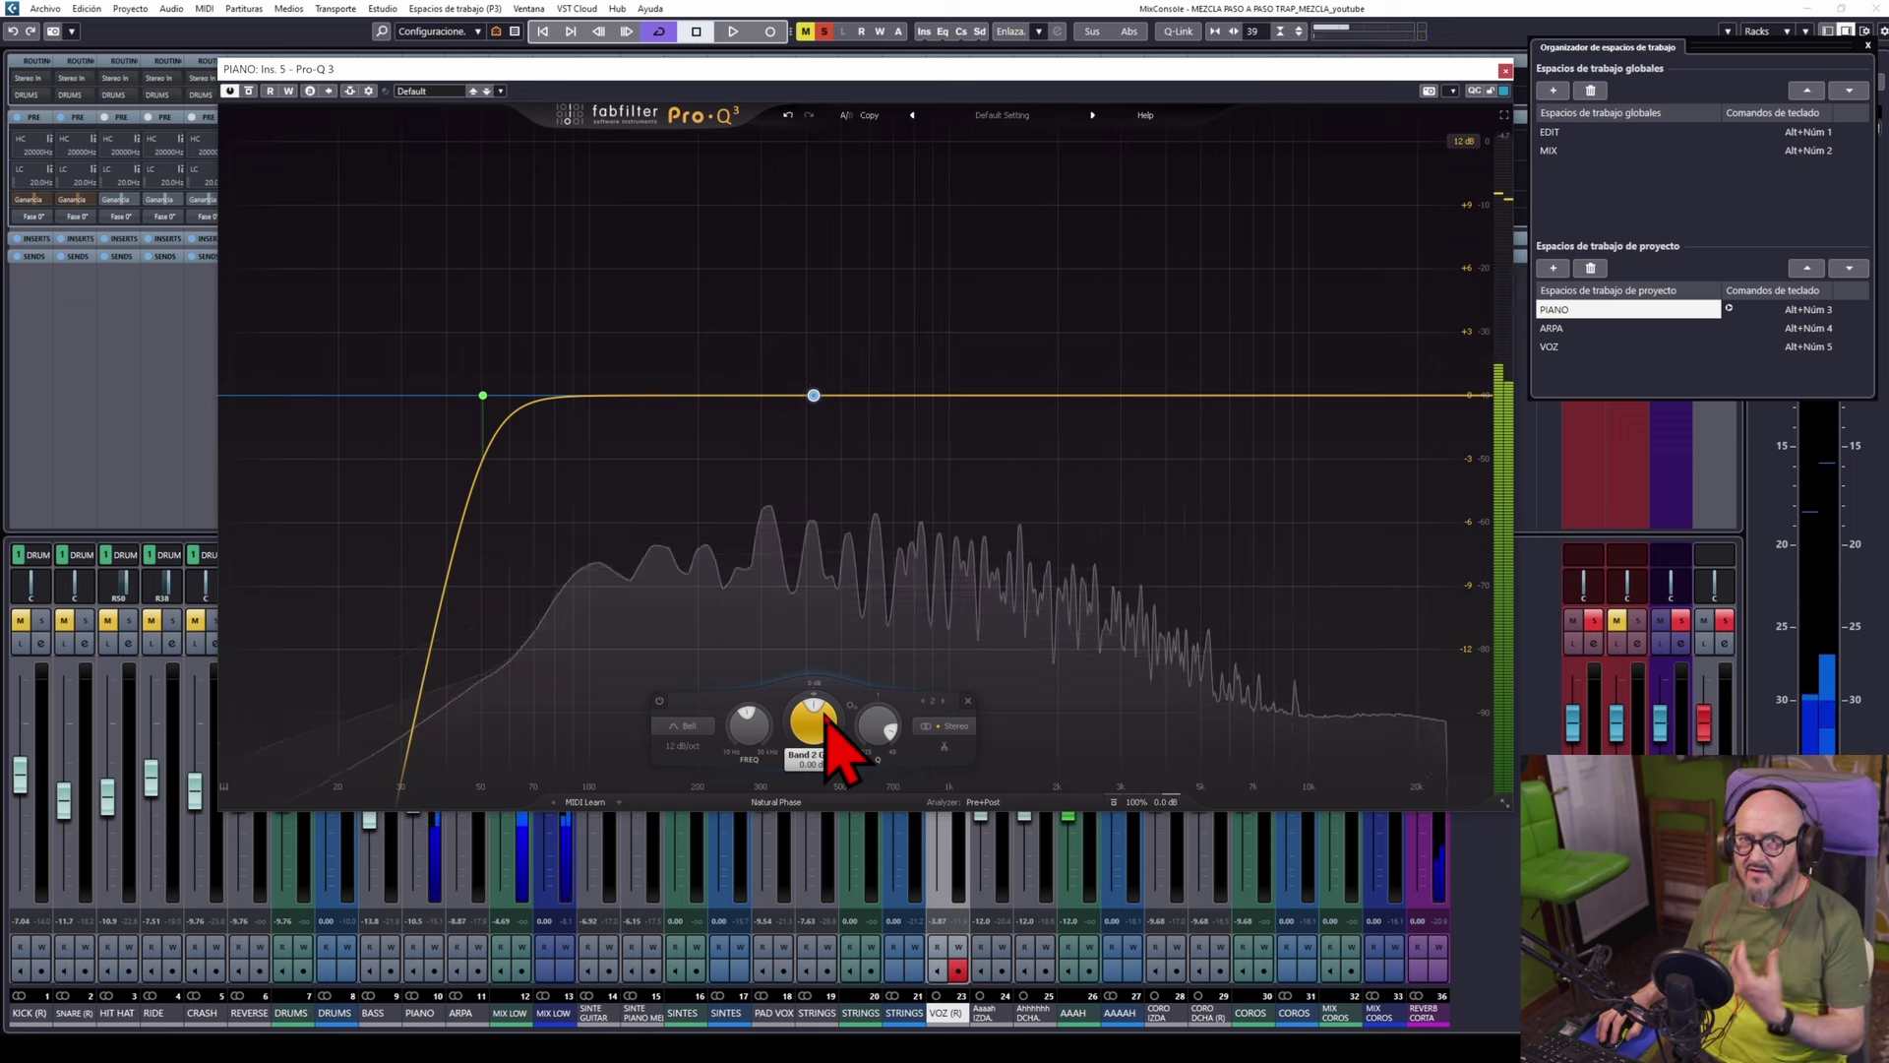
# Give the 420 Hz piano band a dynamic cut of about 6 dB with Q 33.05 and audition it in playback
pyautogui.moveTo(813, 418)
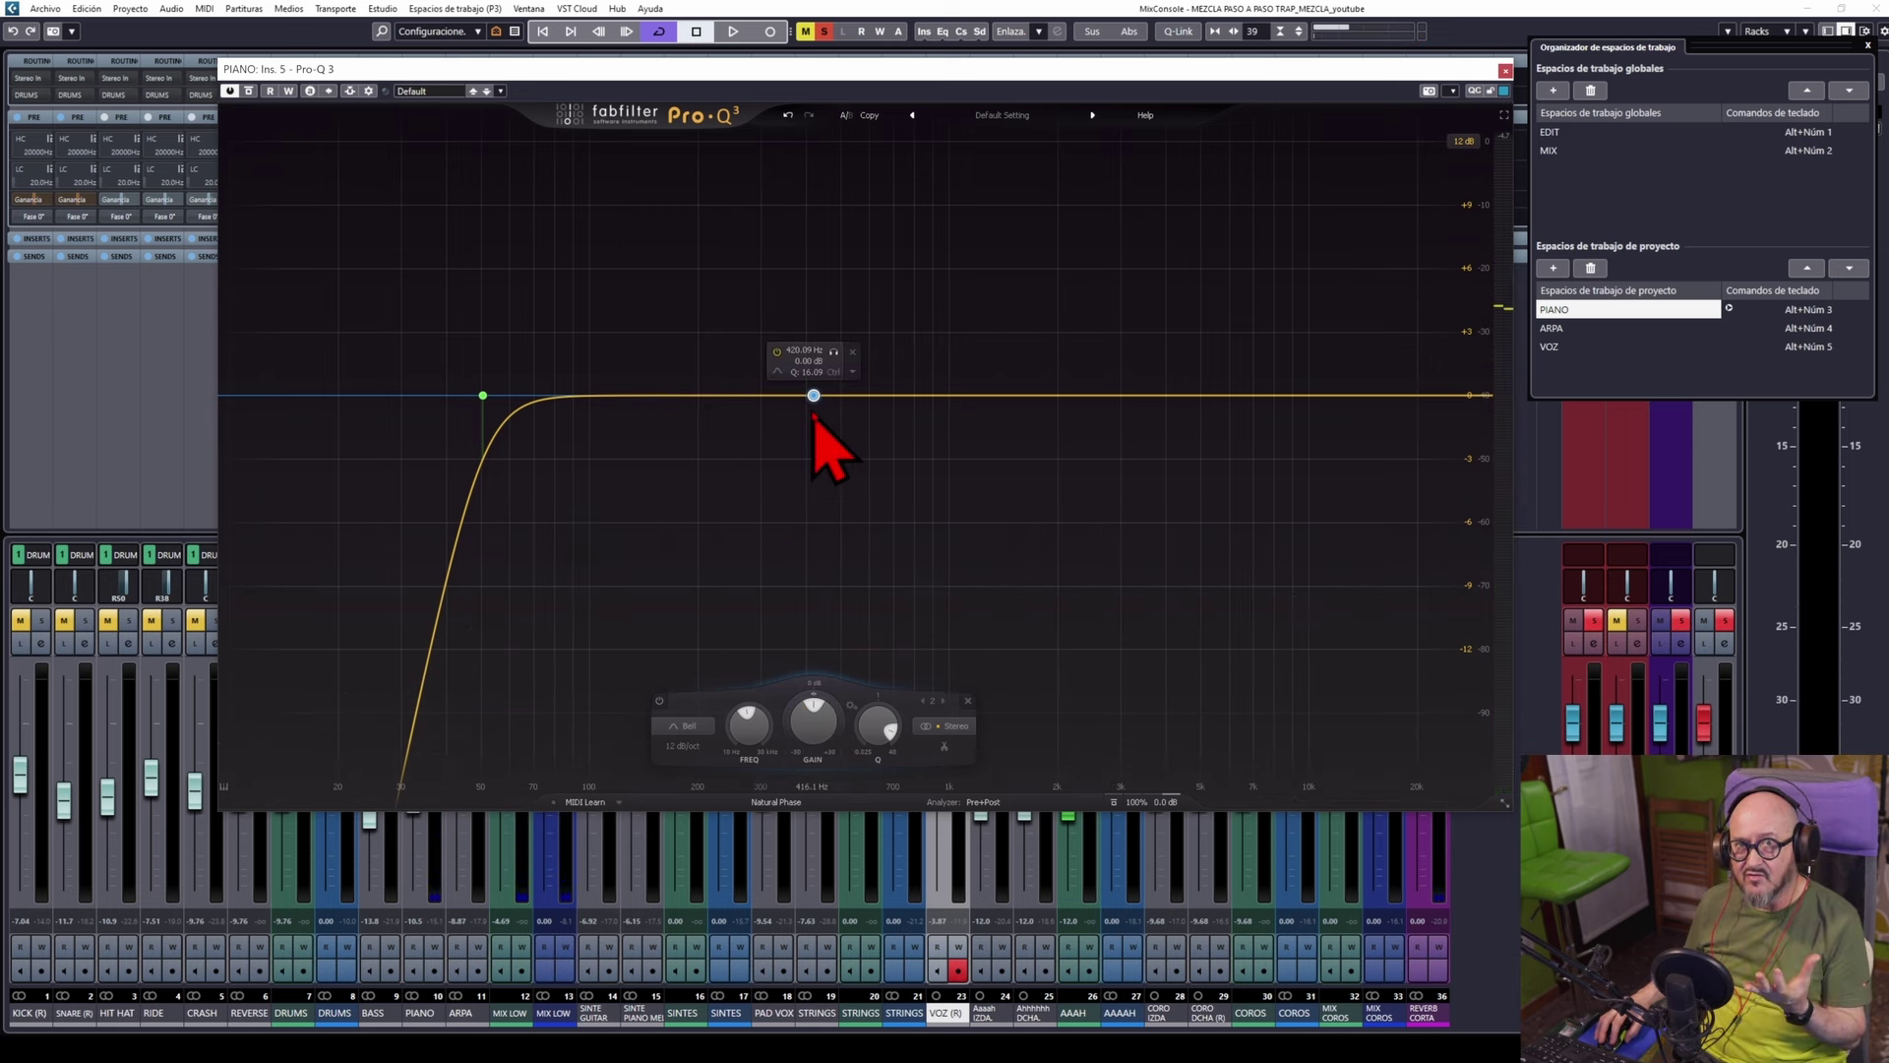
pyautogui.click(802, 720)
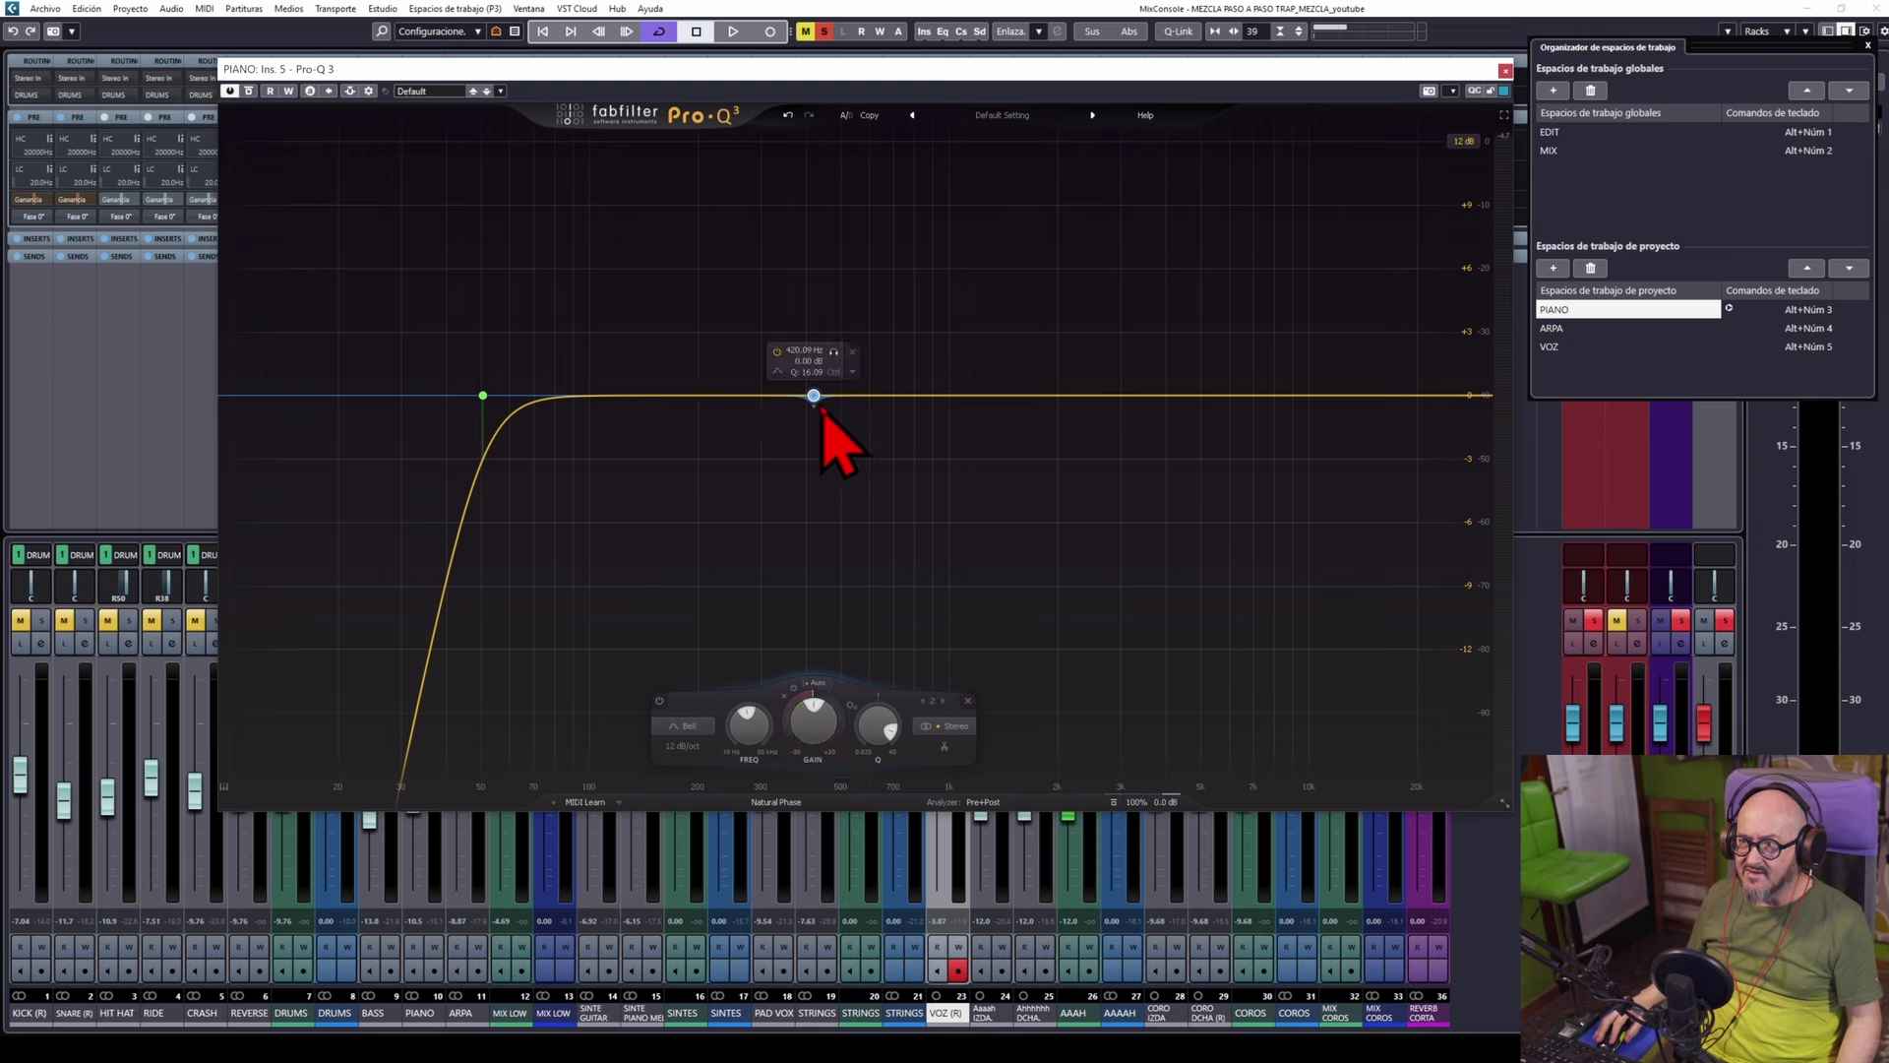
pyautogui.moveTo(800, 738); pyautogui.dragTo(782, 787)
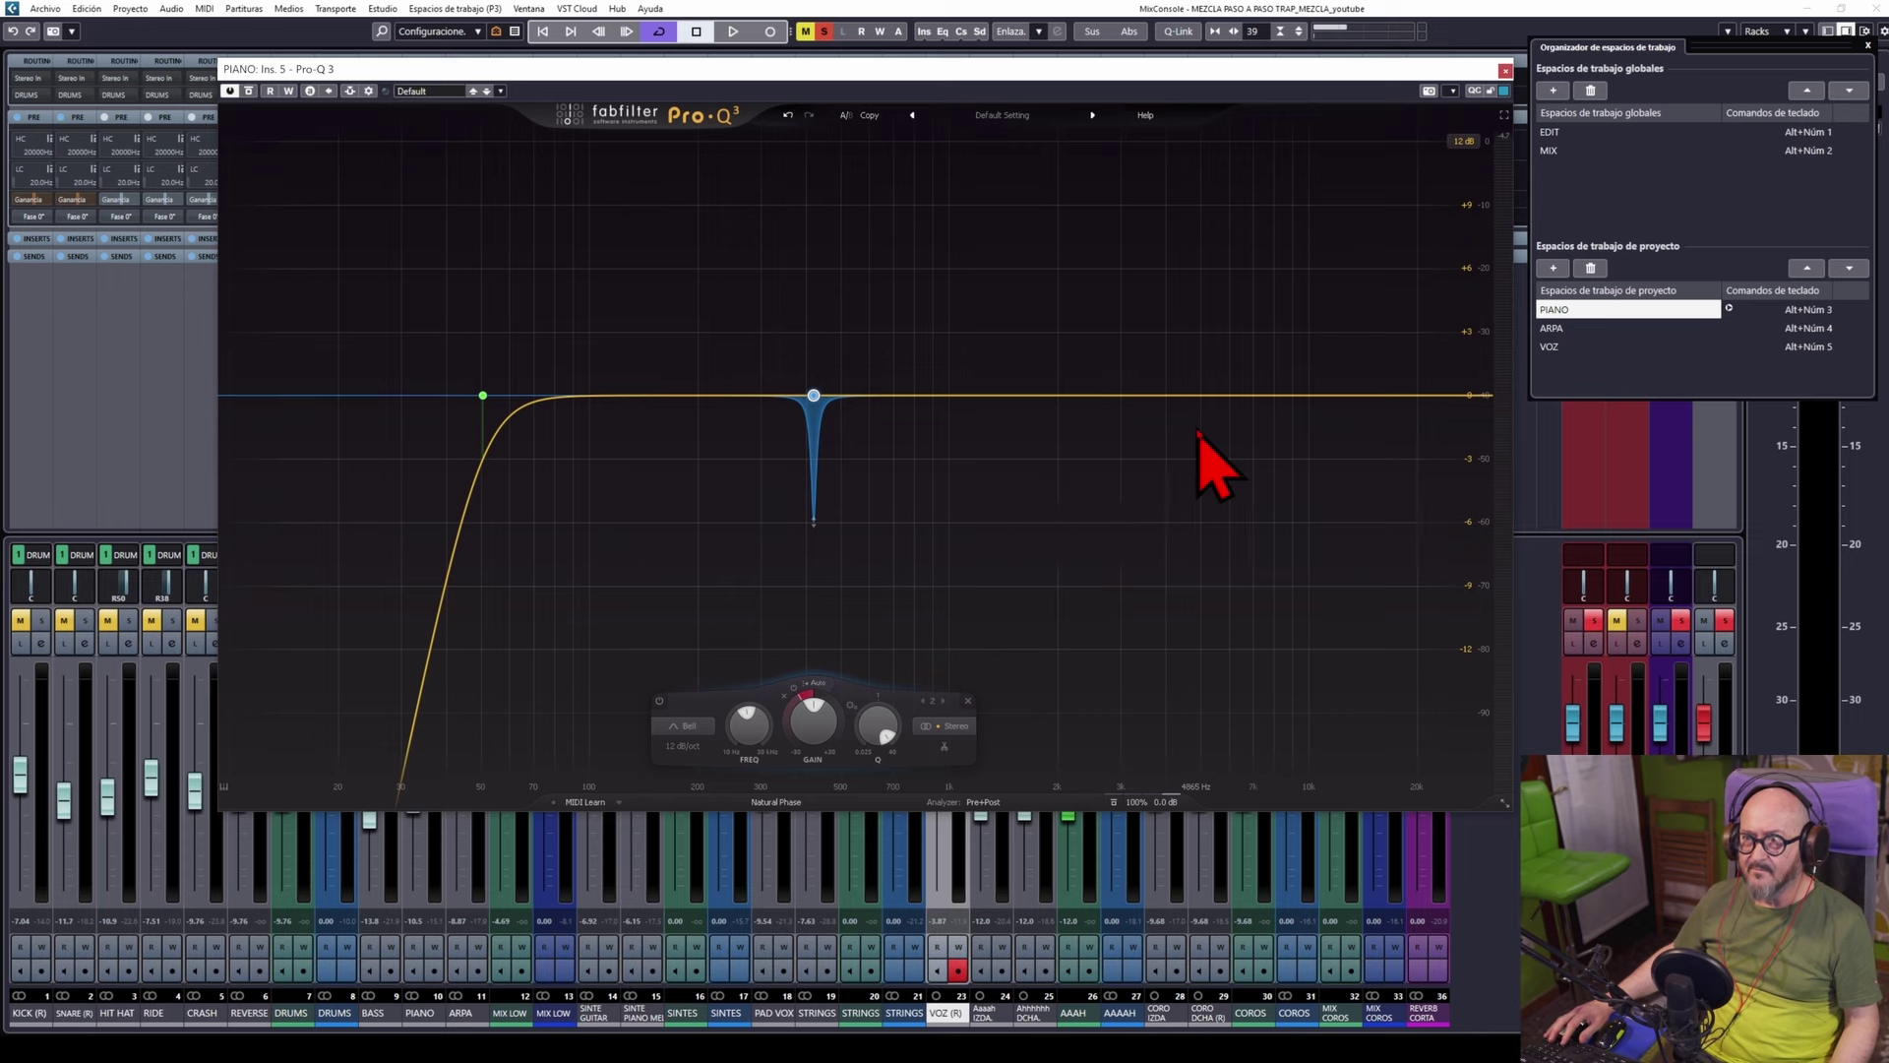
pyautogui.press('space')
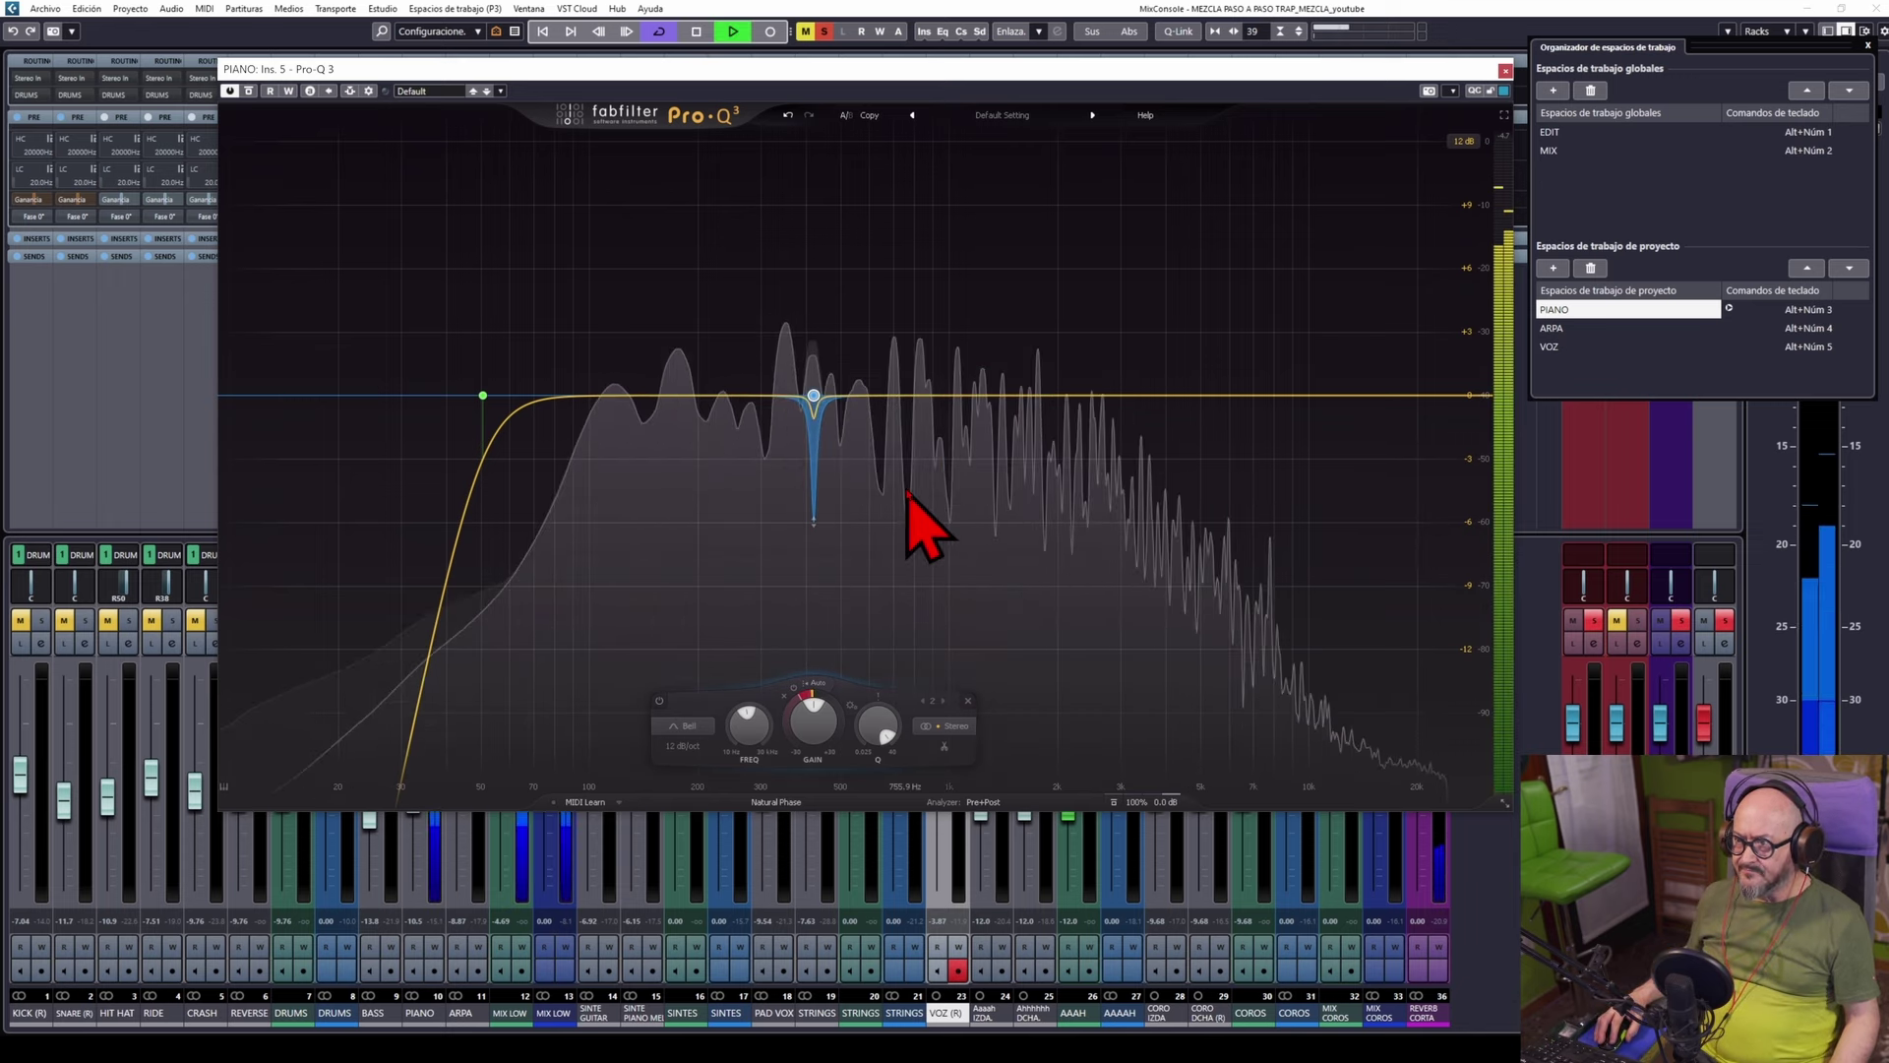
pyautogui.moveTo(861, 494)
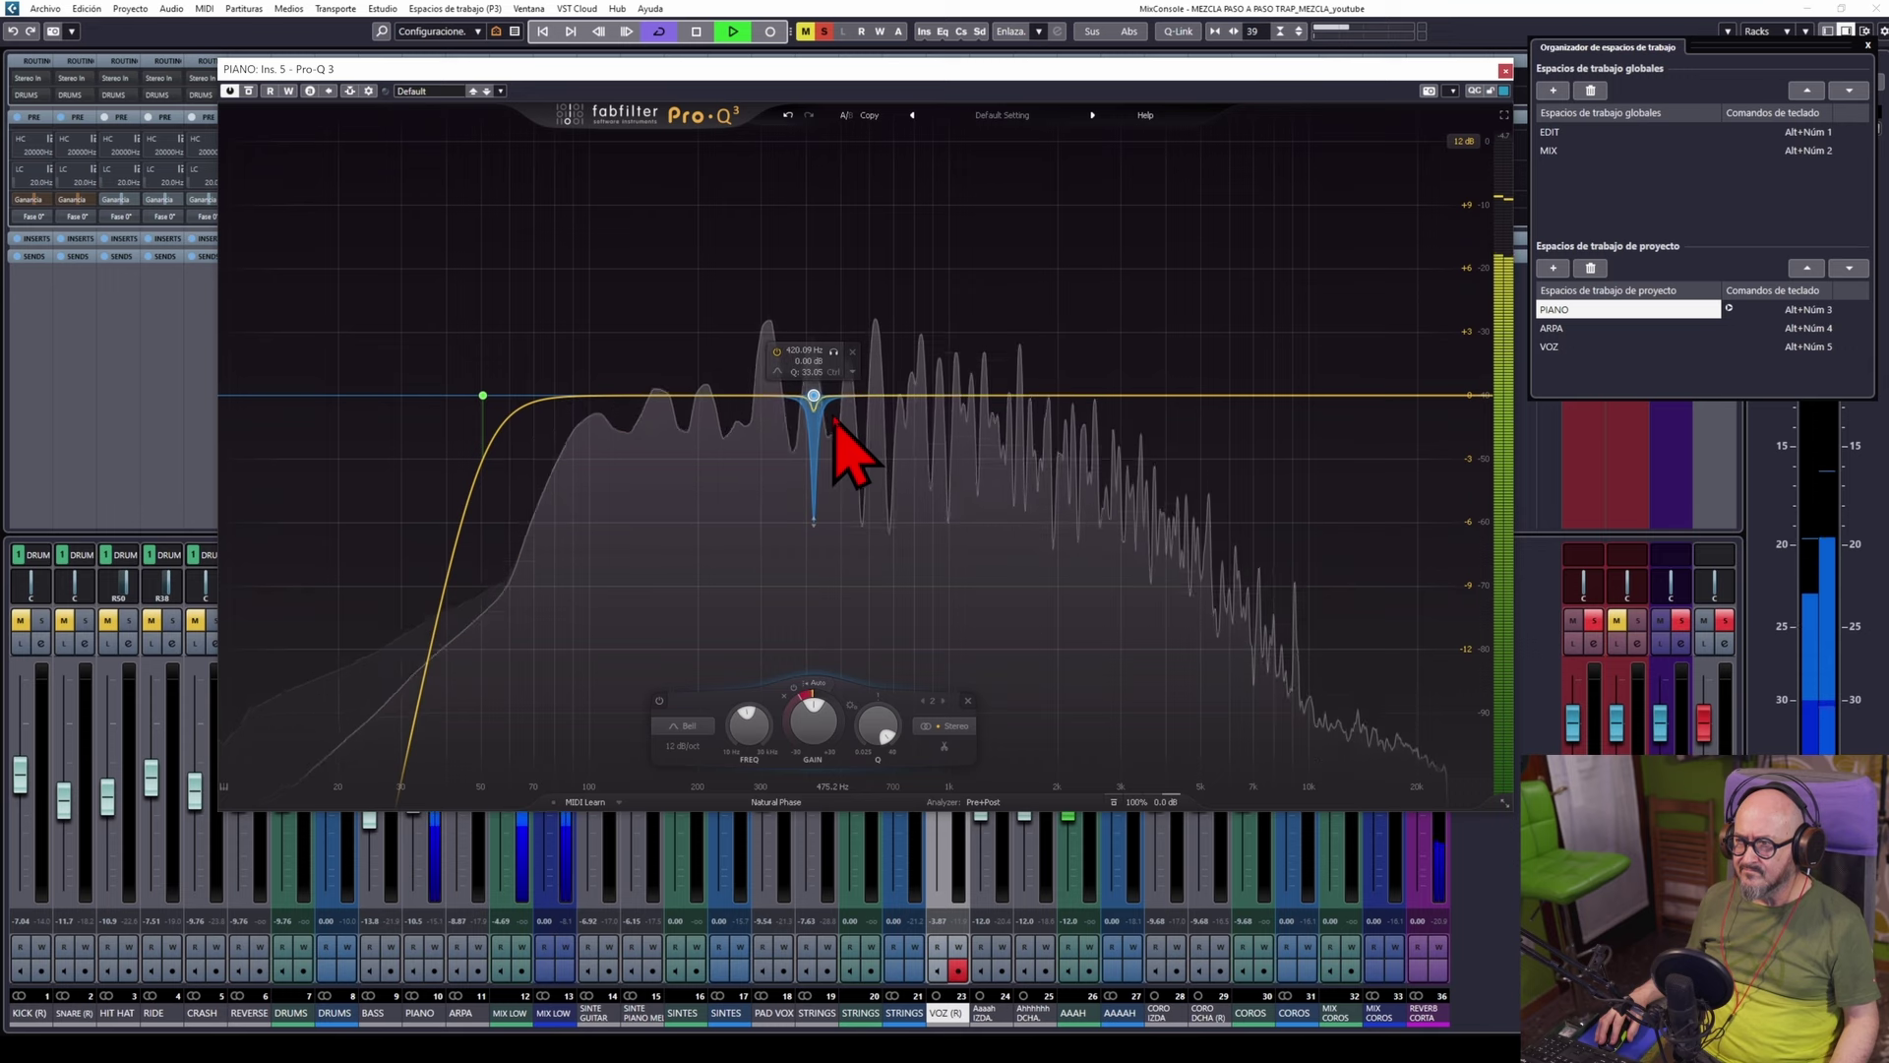
# Add a bell band near 341 Hz with Q 25.77, tune it in solo, and give it a dynamic cut of about 4 dB
pyautogui.click(782, 396)
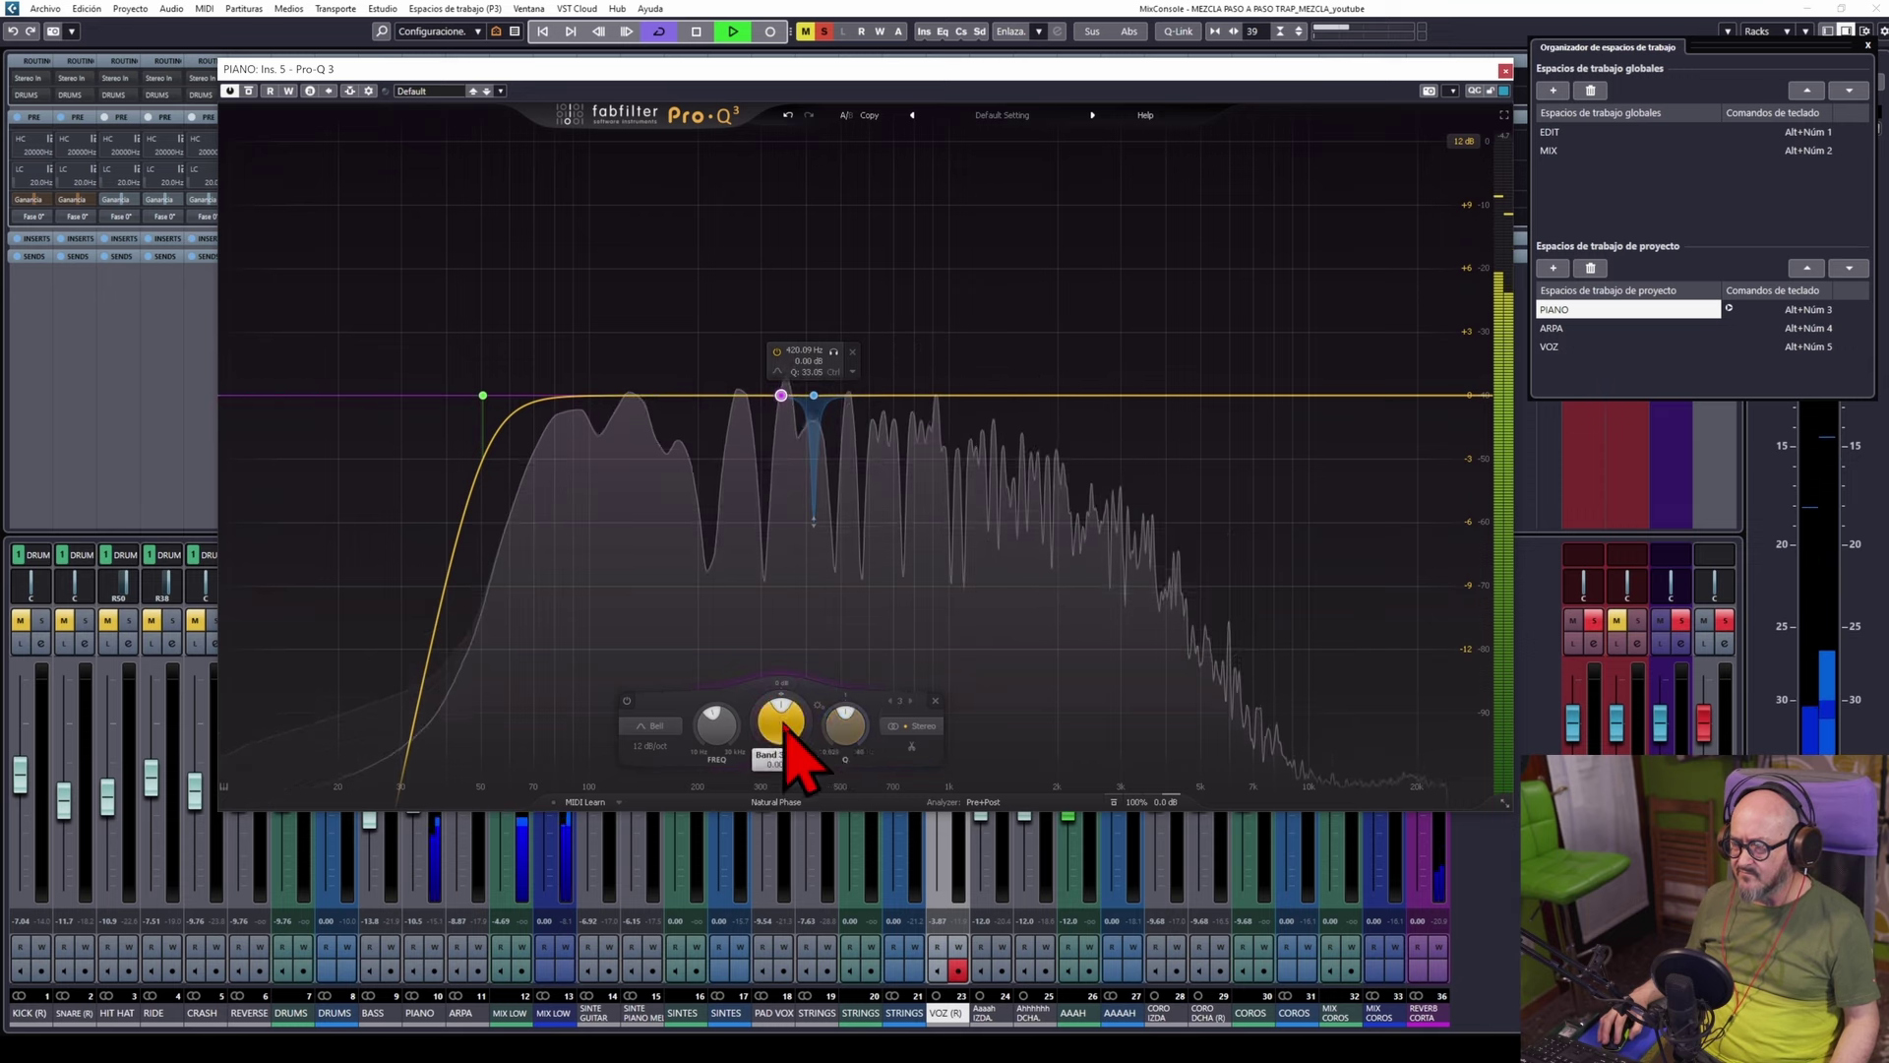
pyautogui.moveTo(842, 755); pyautogui.dragTo(890, 655)
pyautogui.click(802, 352)
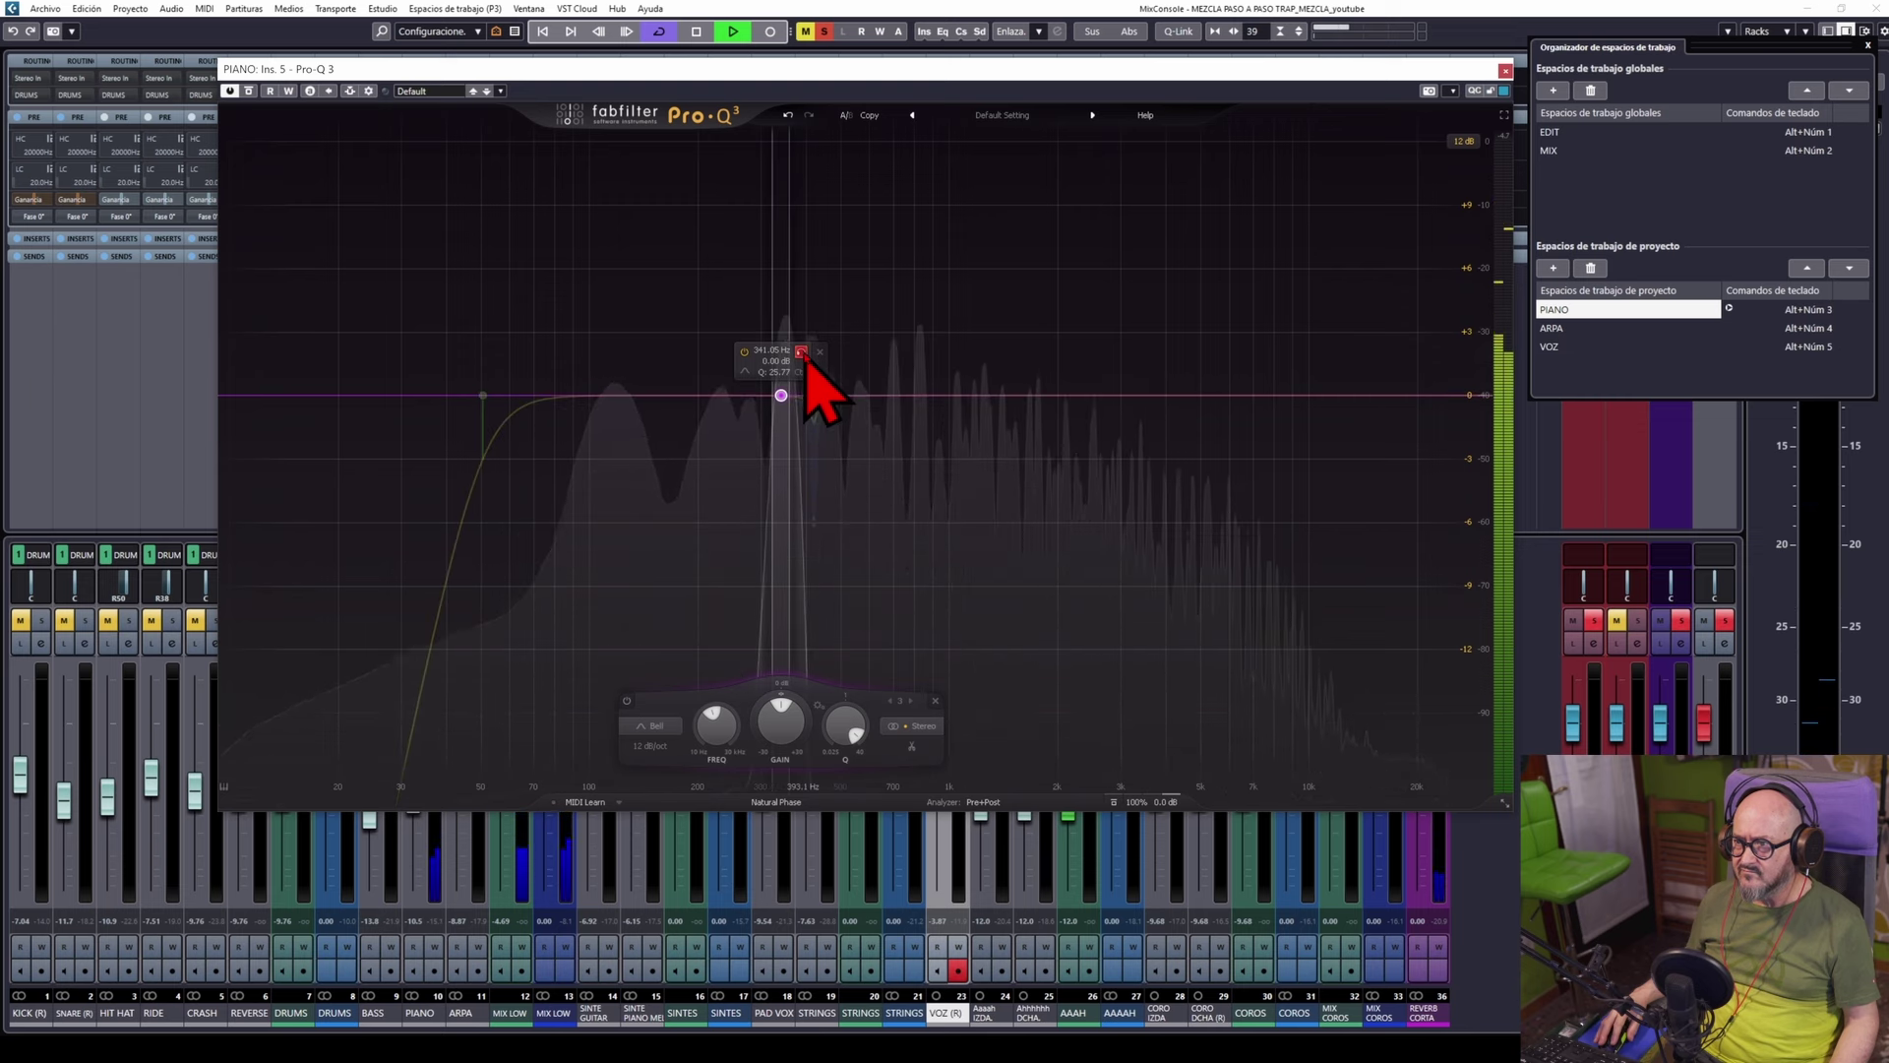
pyautogui.moveTo(808, 362); pyautogui.dragTo(813, 364)
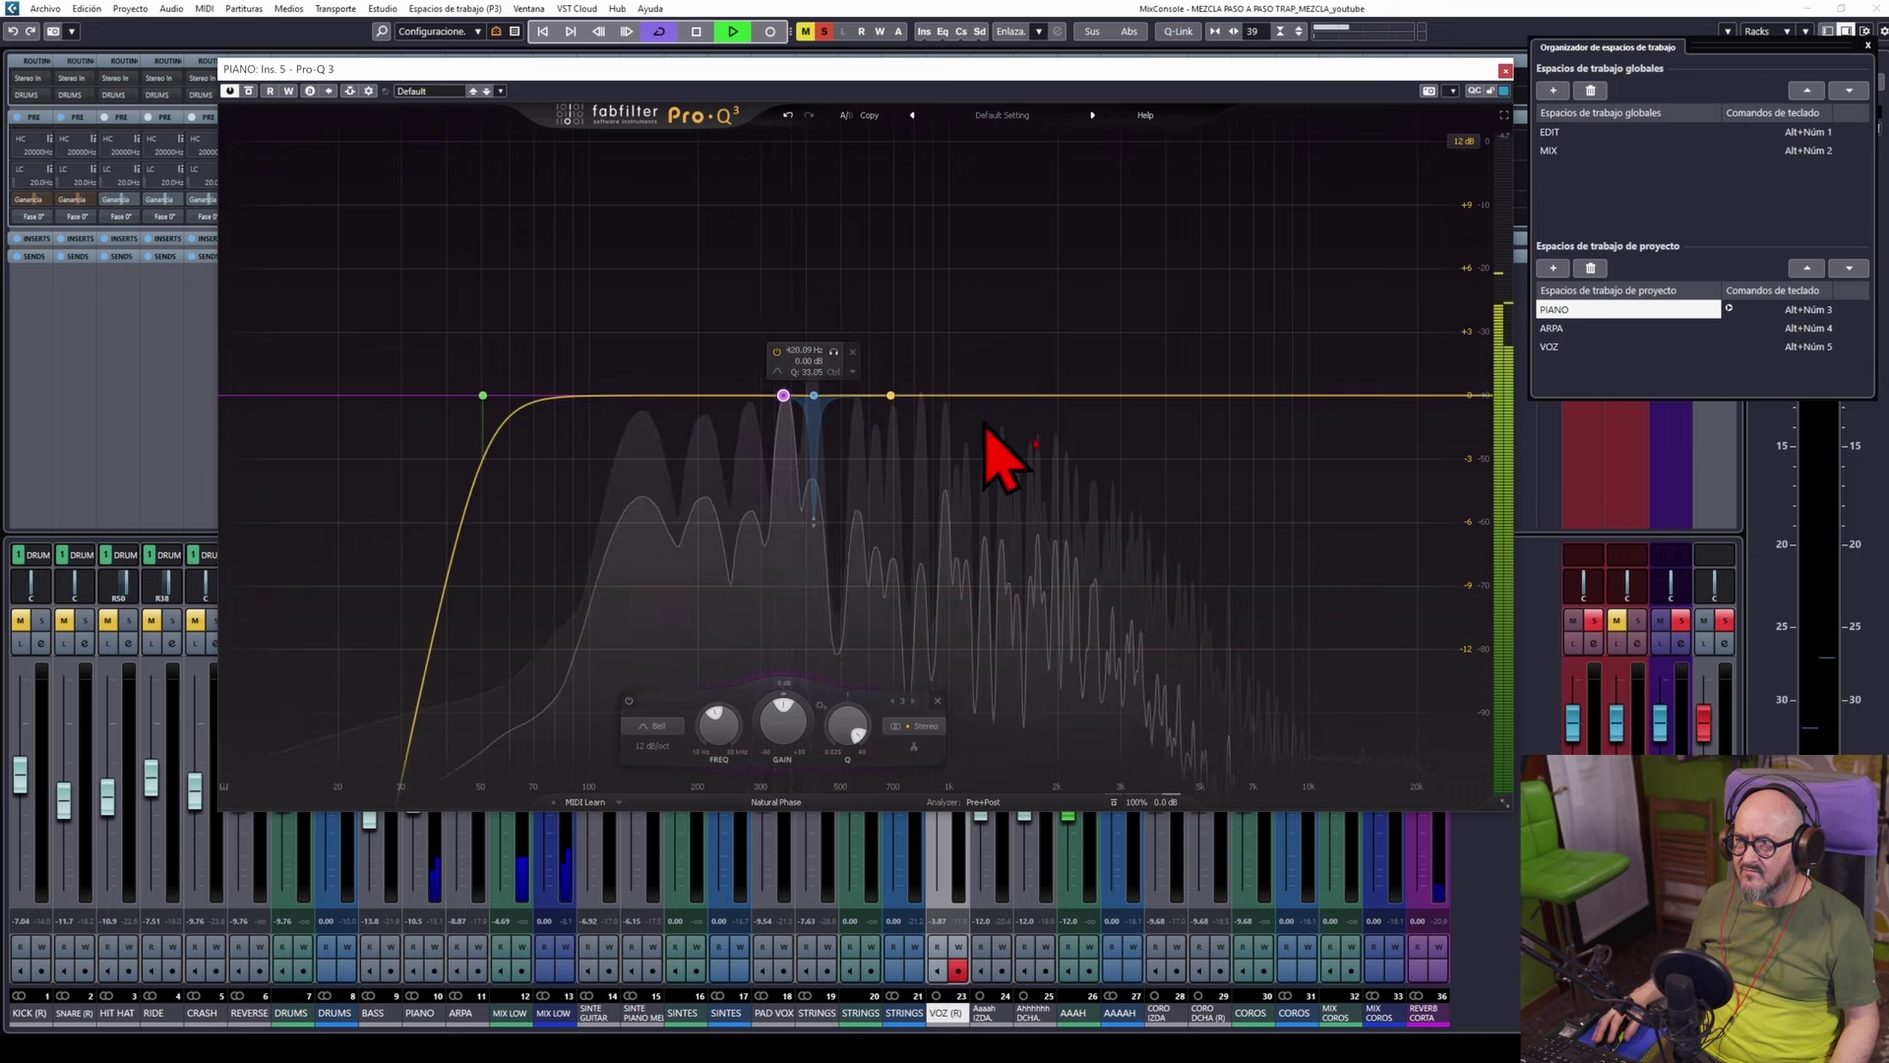
pyautogui.moveTo(757, 701); pyautogui.dragTo(775, 798)
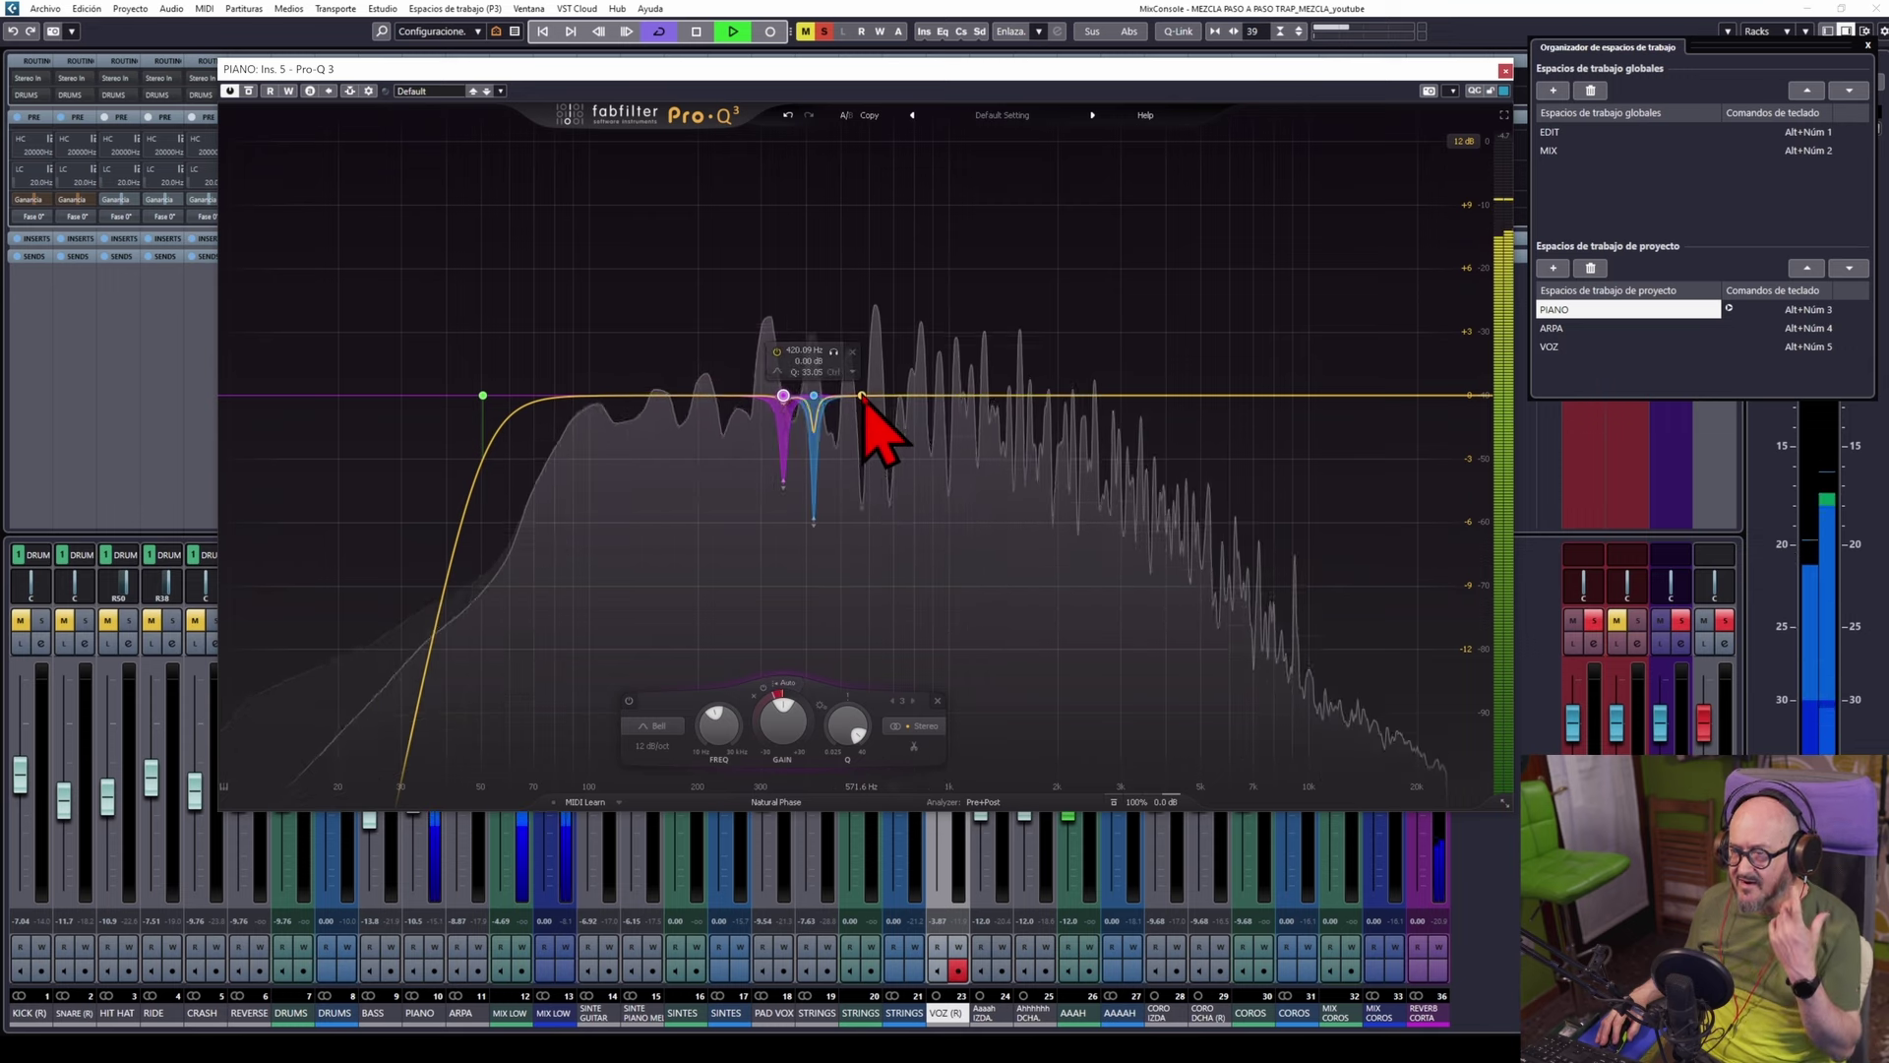
# Add another narrow bell band, sweep it in solo to about 947 Hz, and give it a dynamic cut of about 5.5 dB
pyautogui.click(862, 394)
pyautogui.moveTo(925, 730); pyautogui.dragTo(962, 637)
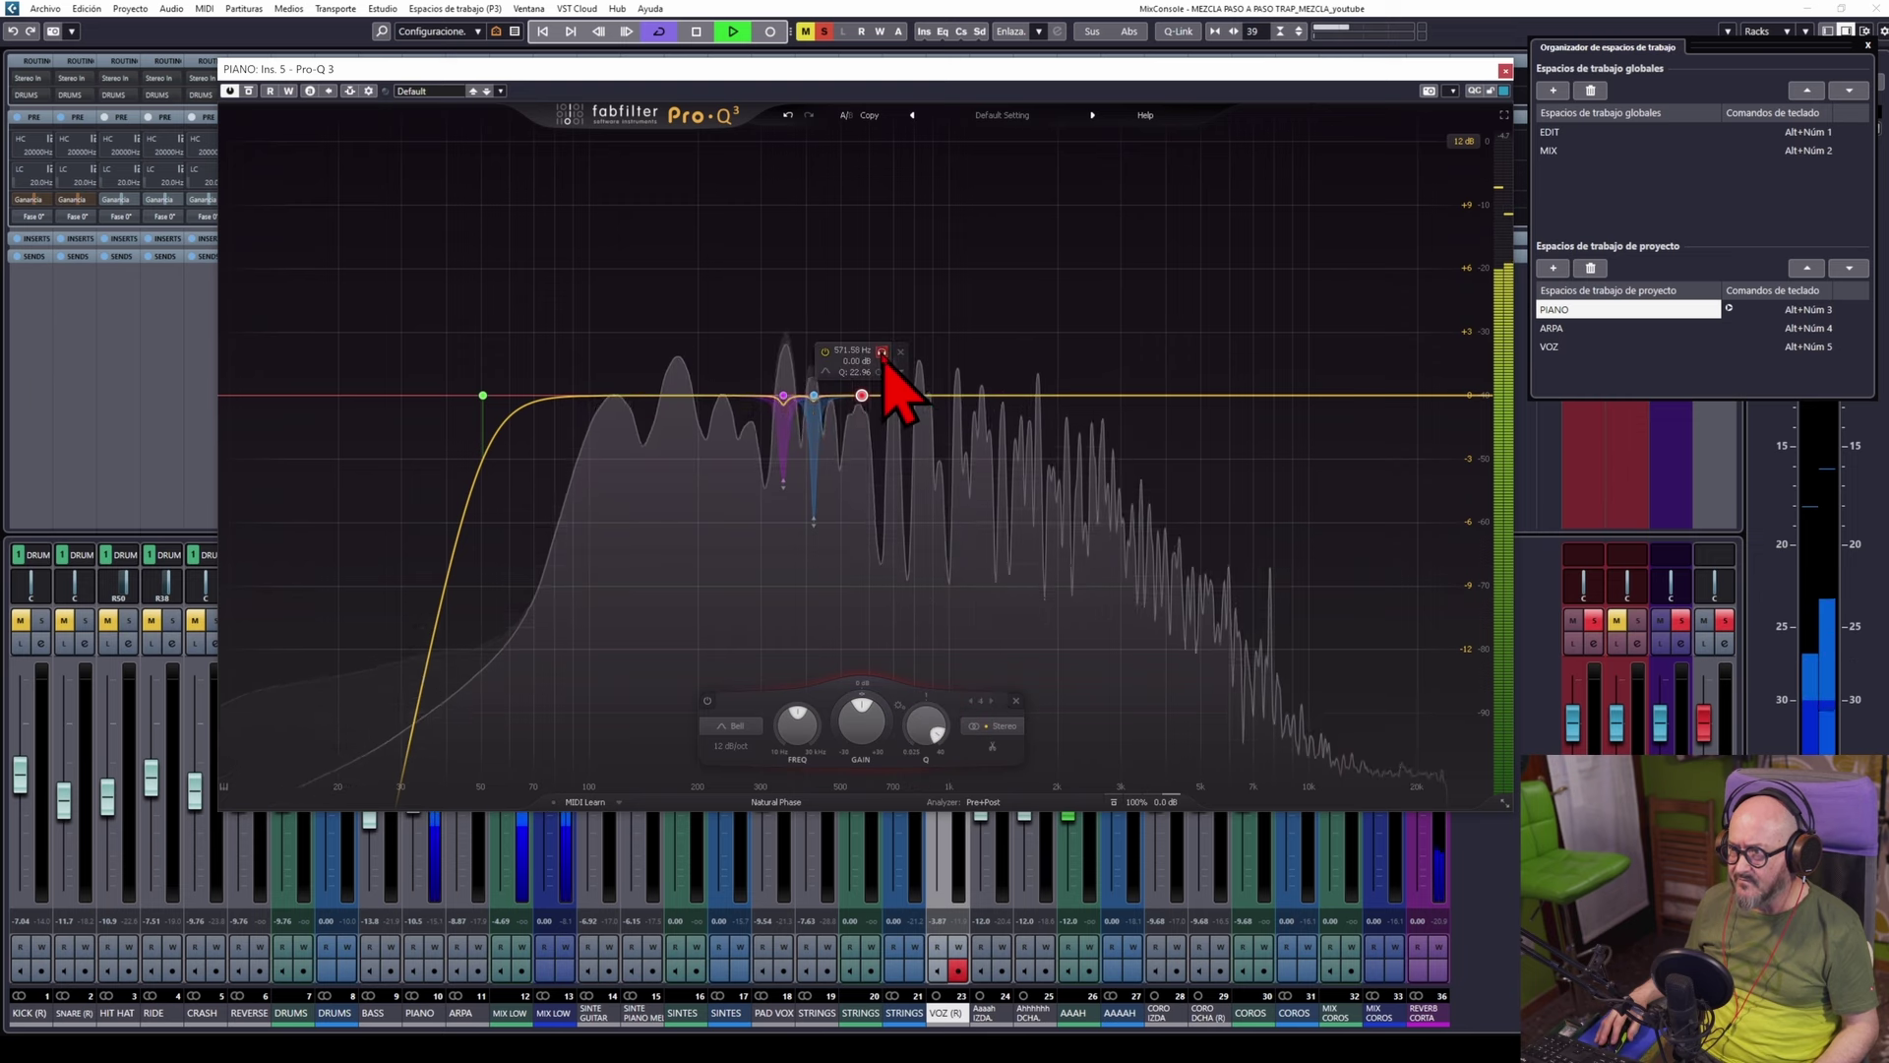
pyautogui.click(882, 352)
pyautogui.moveTo(881, 352); pyautogui.dragTo(869, 352)
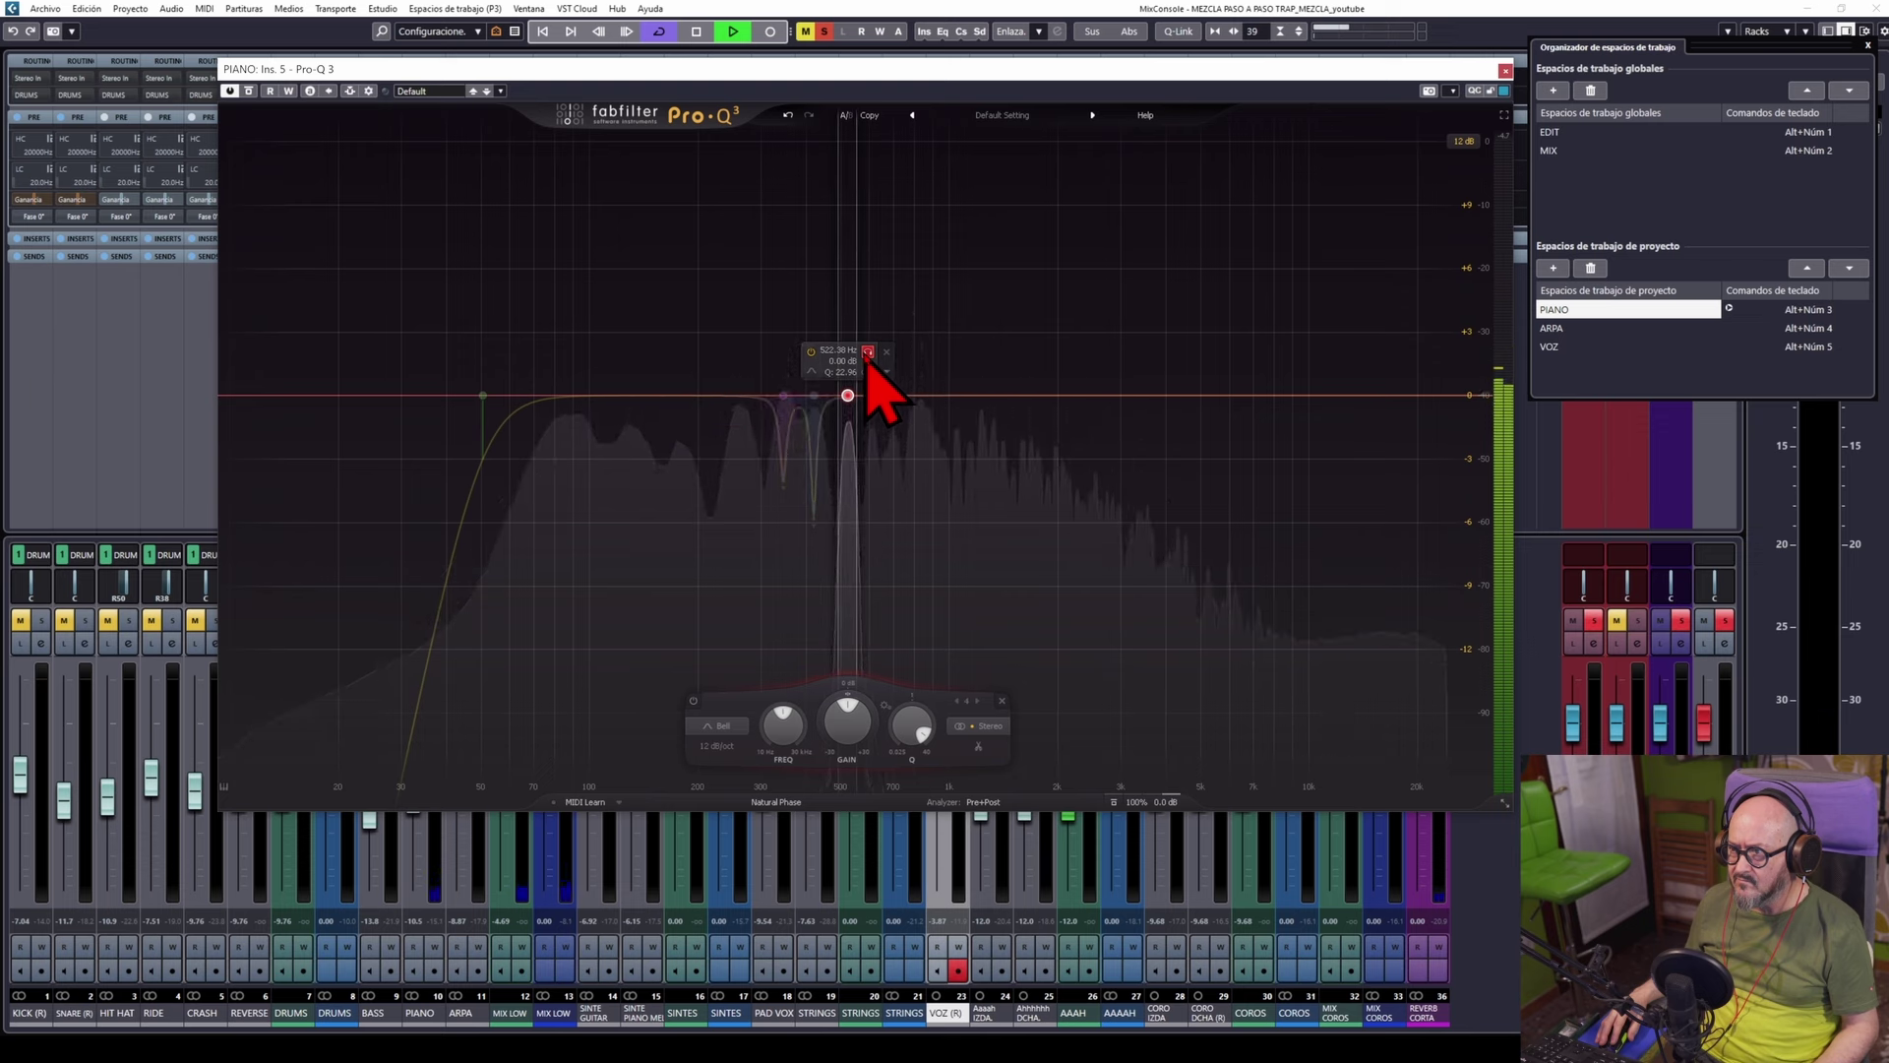
pyautogui.moveTo(868, 352); pyautogui.dragTo(868, 352)
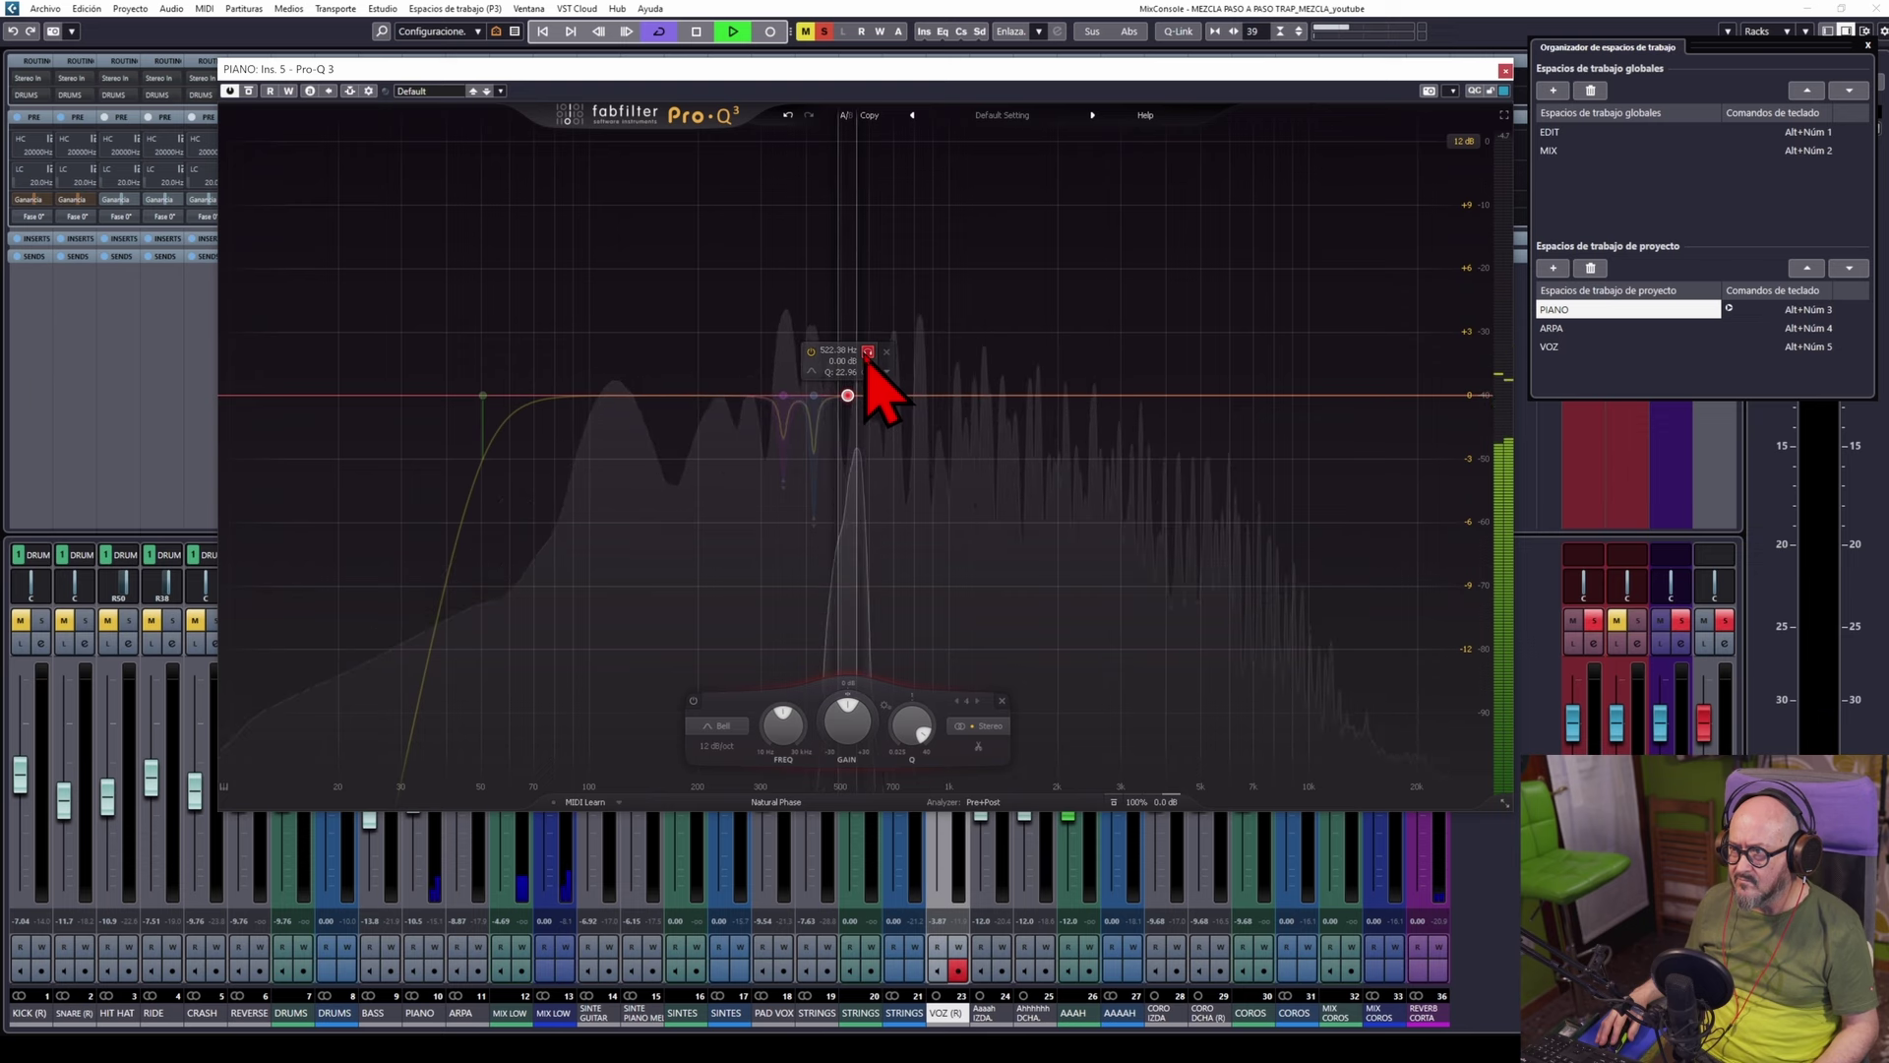
pyautogui.click(869, 352)
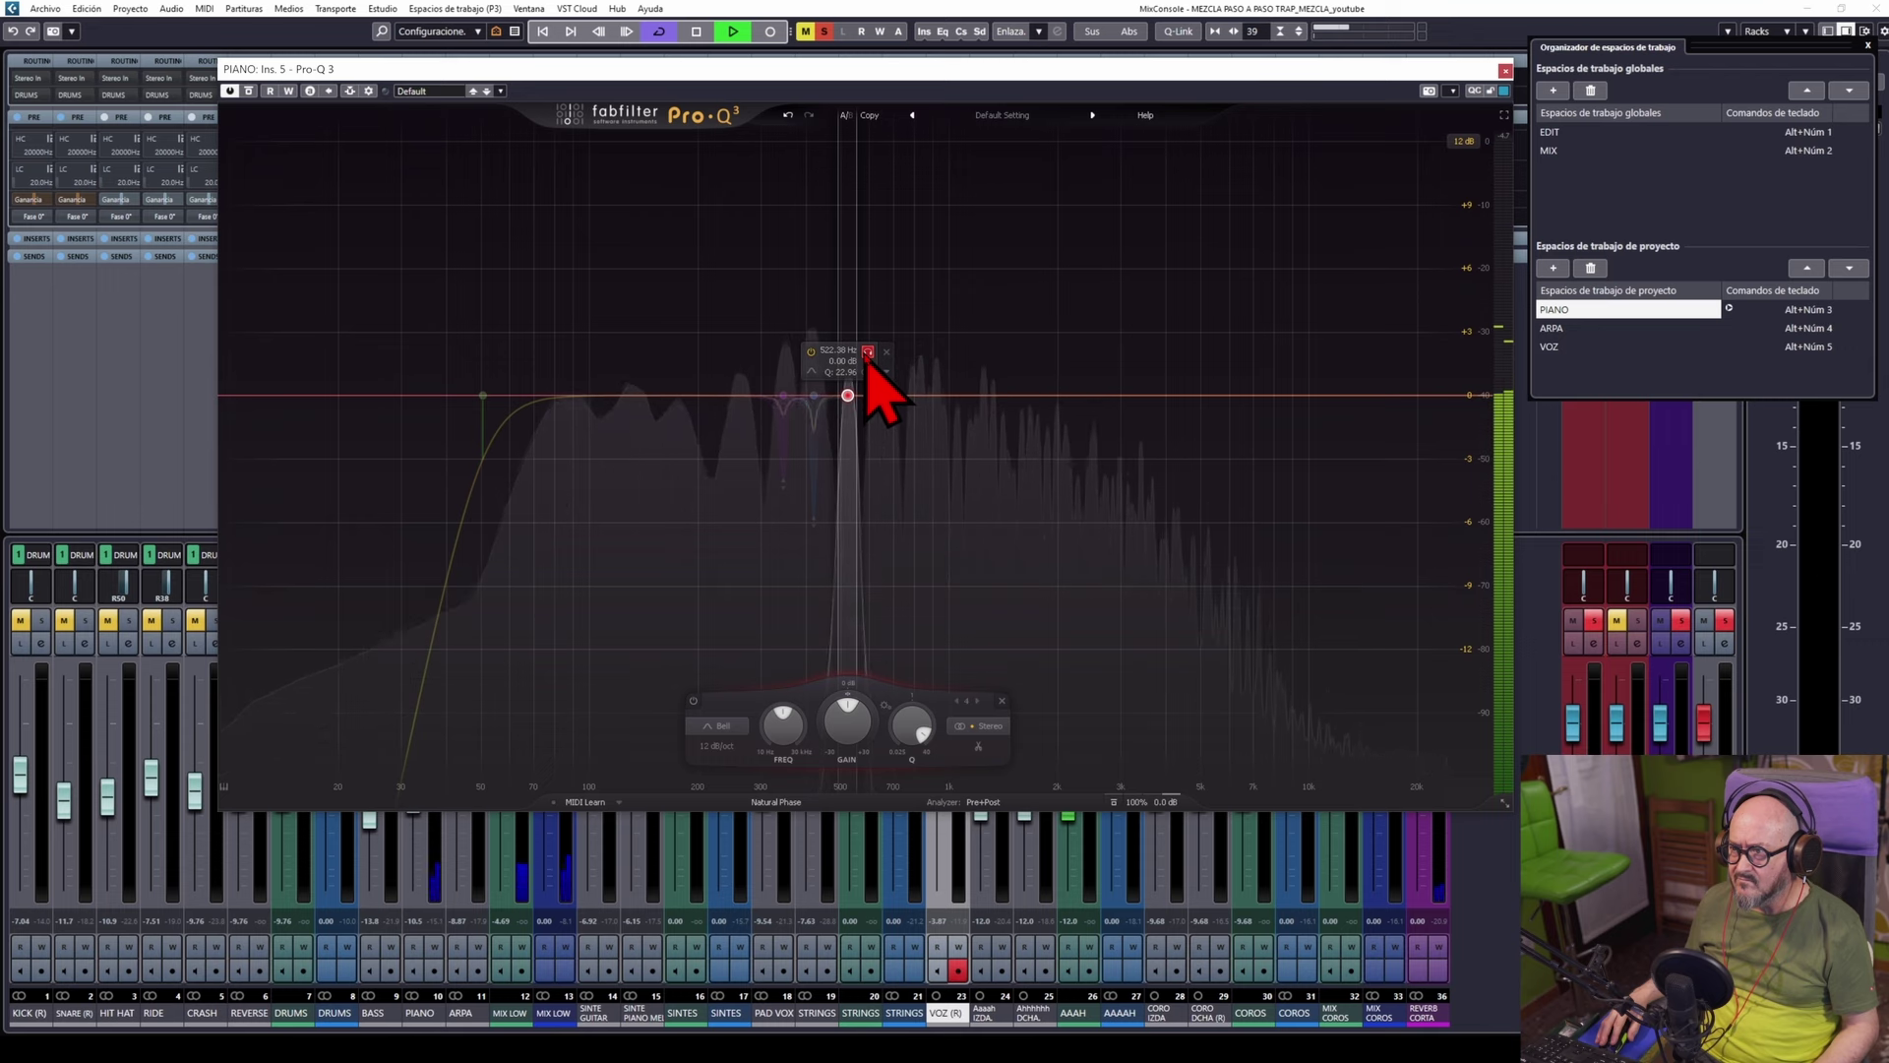
pyautogui.moveTo(868, 352); pyautogui.dragTo(941, 386)
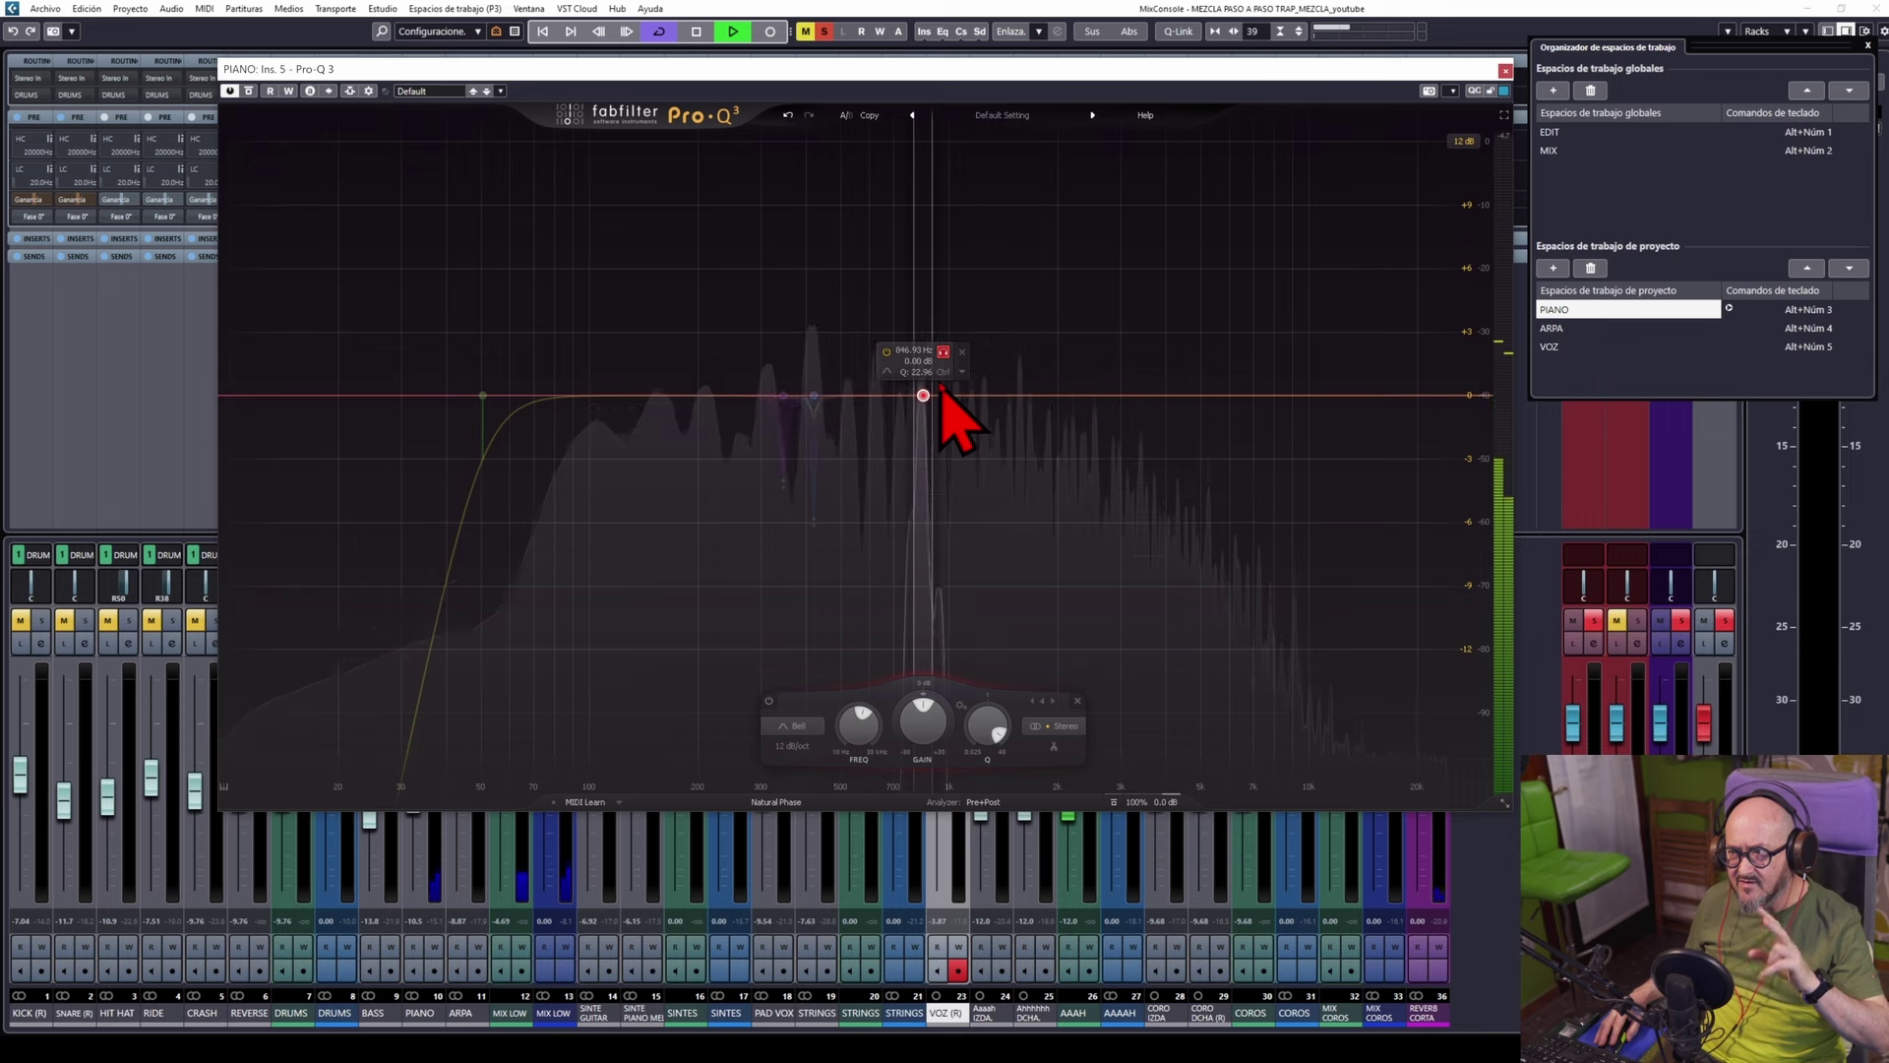
pyautogui.moveTo(940, 383); pyautogui.dragTo(941, 385)
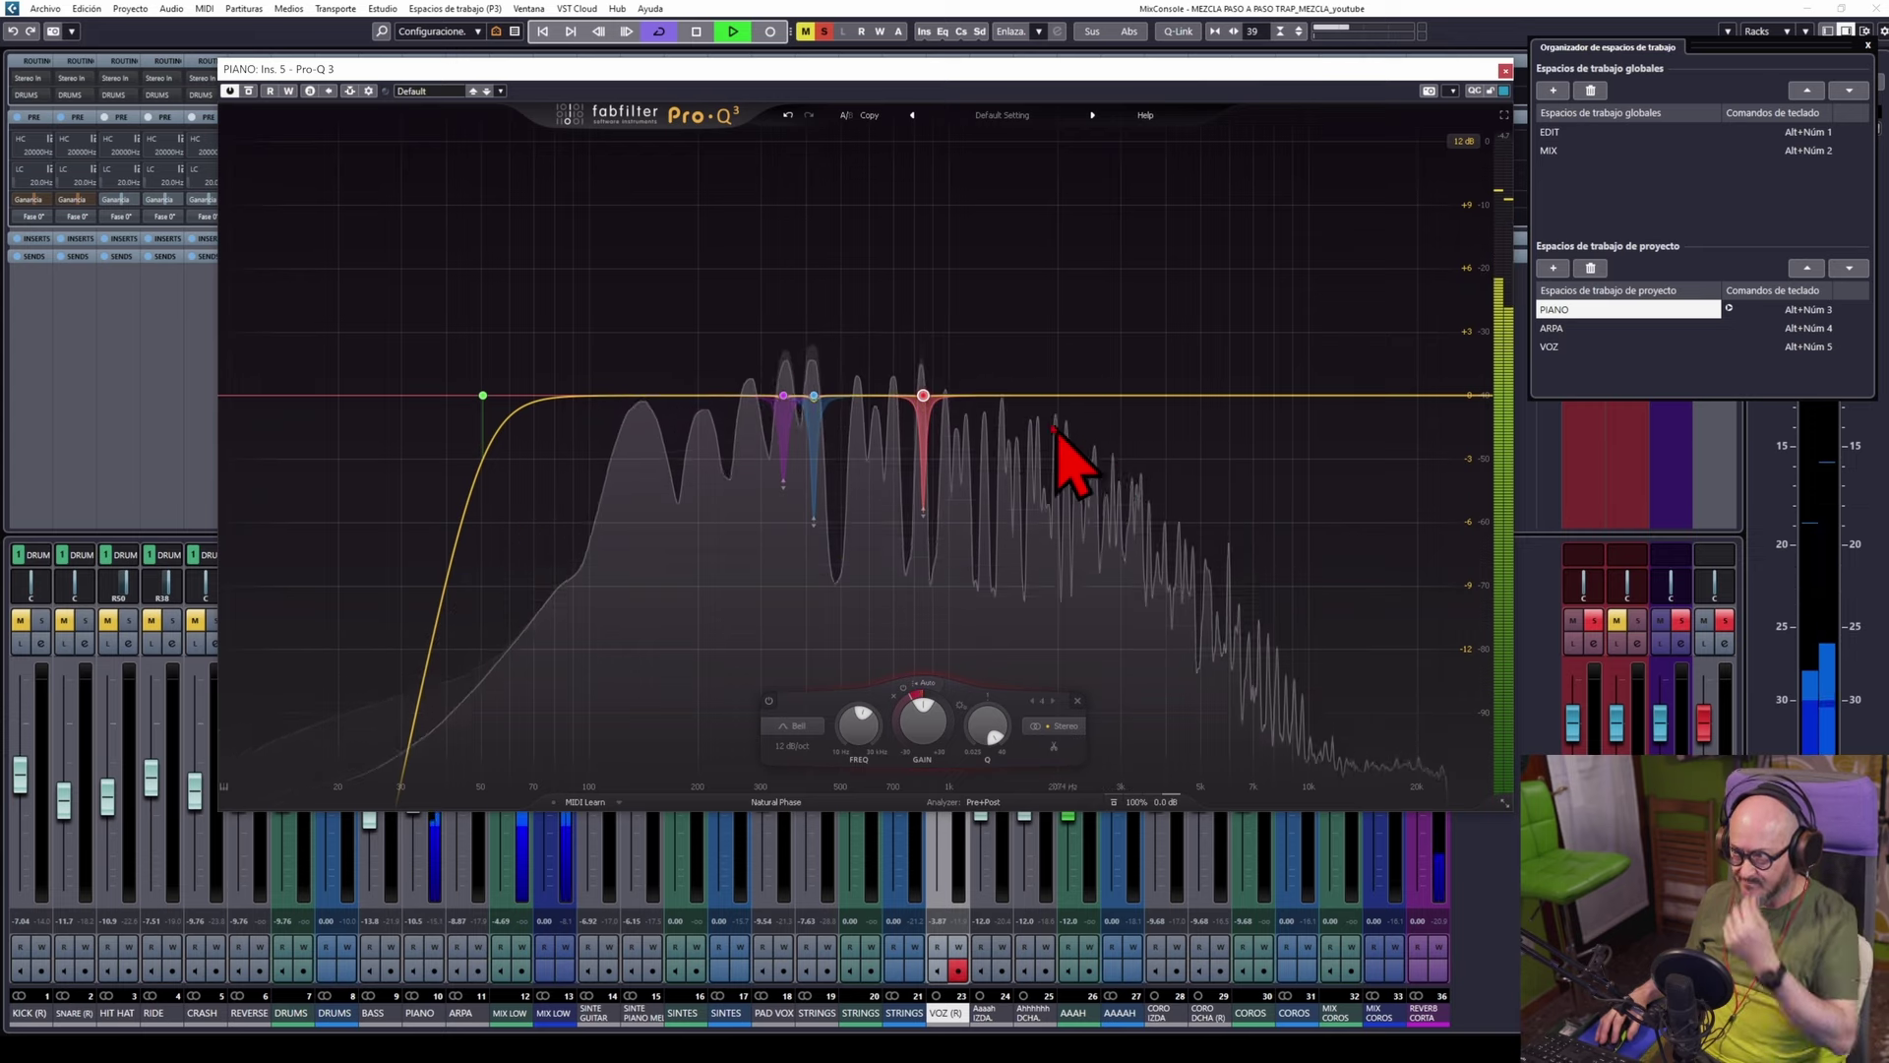
# Add a bell band with Q 23.66, tune it in solo to about 1237 Hz, and give it a dynamic cut of about 3 dB
pyautogui.click(995, 395)
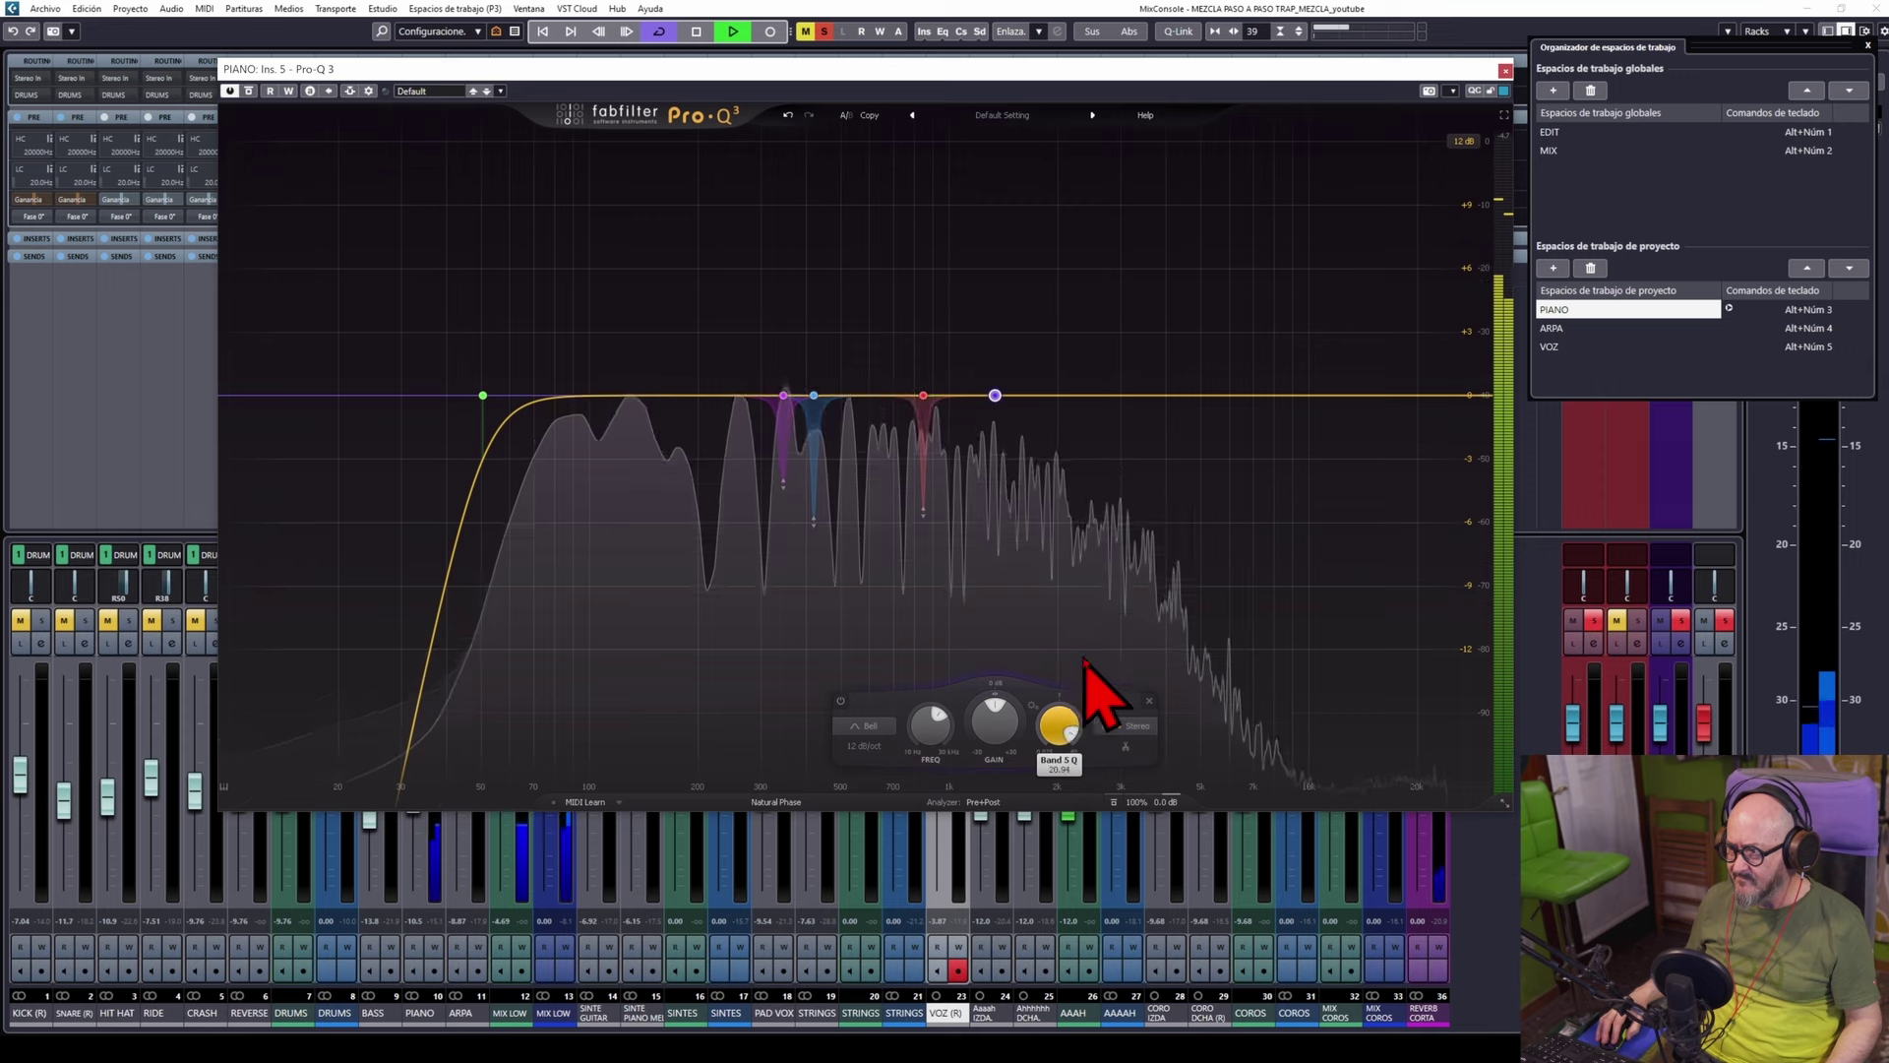
pyautogui.scroll(1, 1088, 673)
pyautogui.click(1015, 351)
pyautogui.moveTo(1018, 354); pyautogui.dragTo(1043, 392)
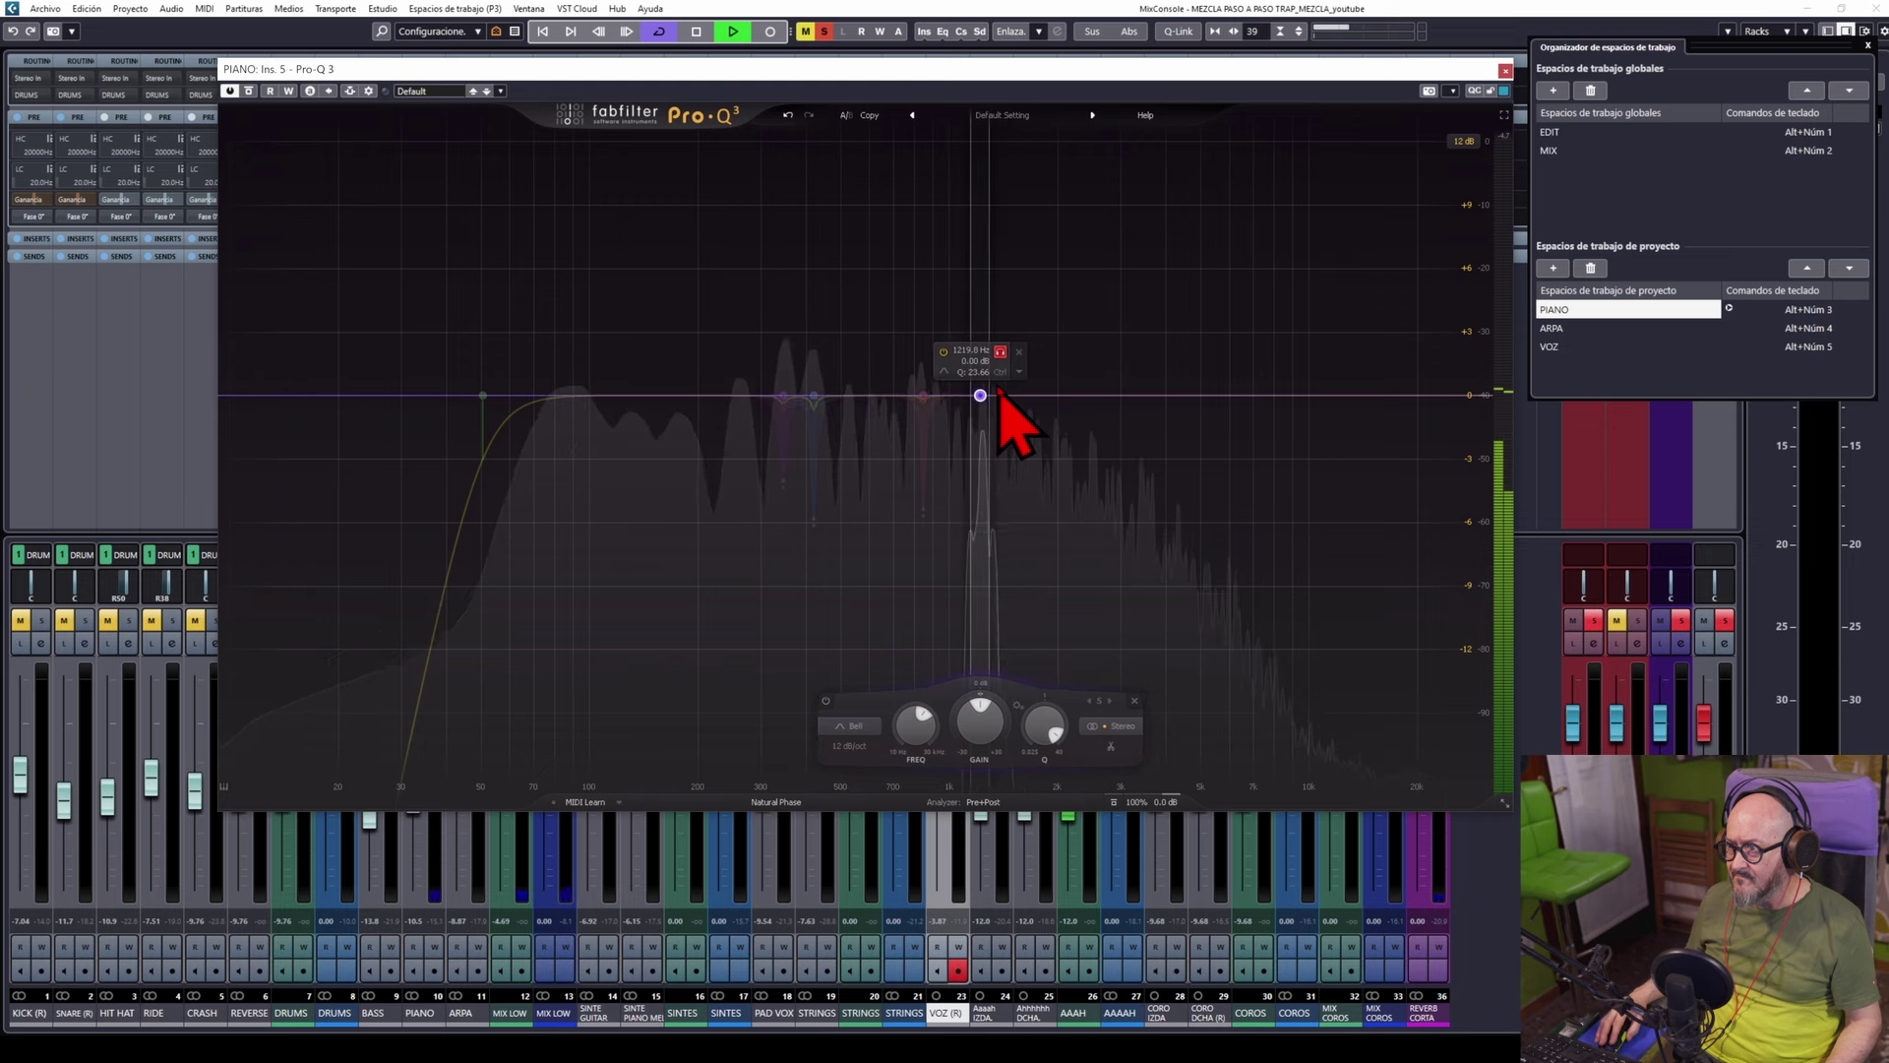
pyautogui.moveTo(999, 393); pyautogui.dragTo(999, 393)
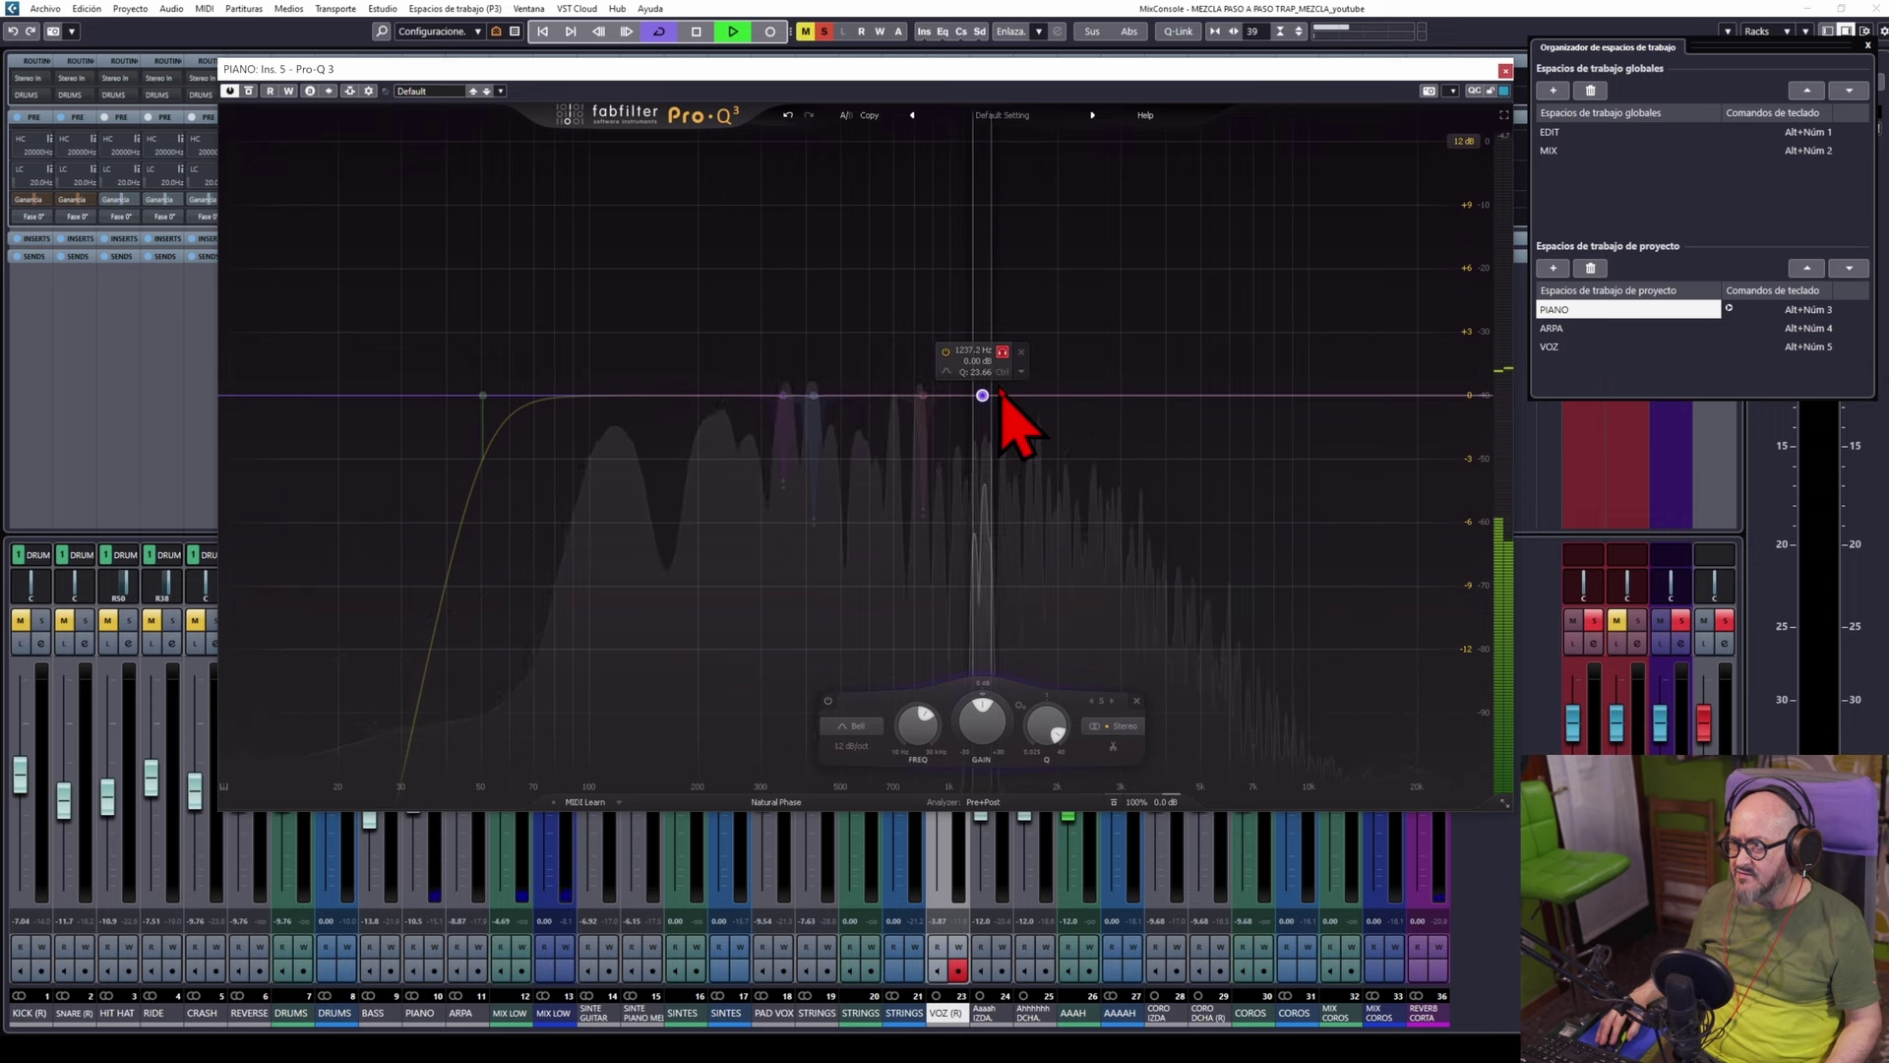
pyautogui.moveTo(999, 393); pyautogui.dragTo(1000, 394)
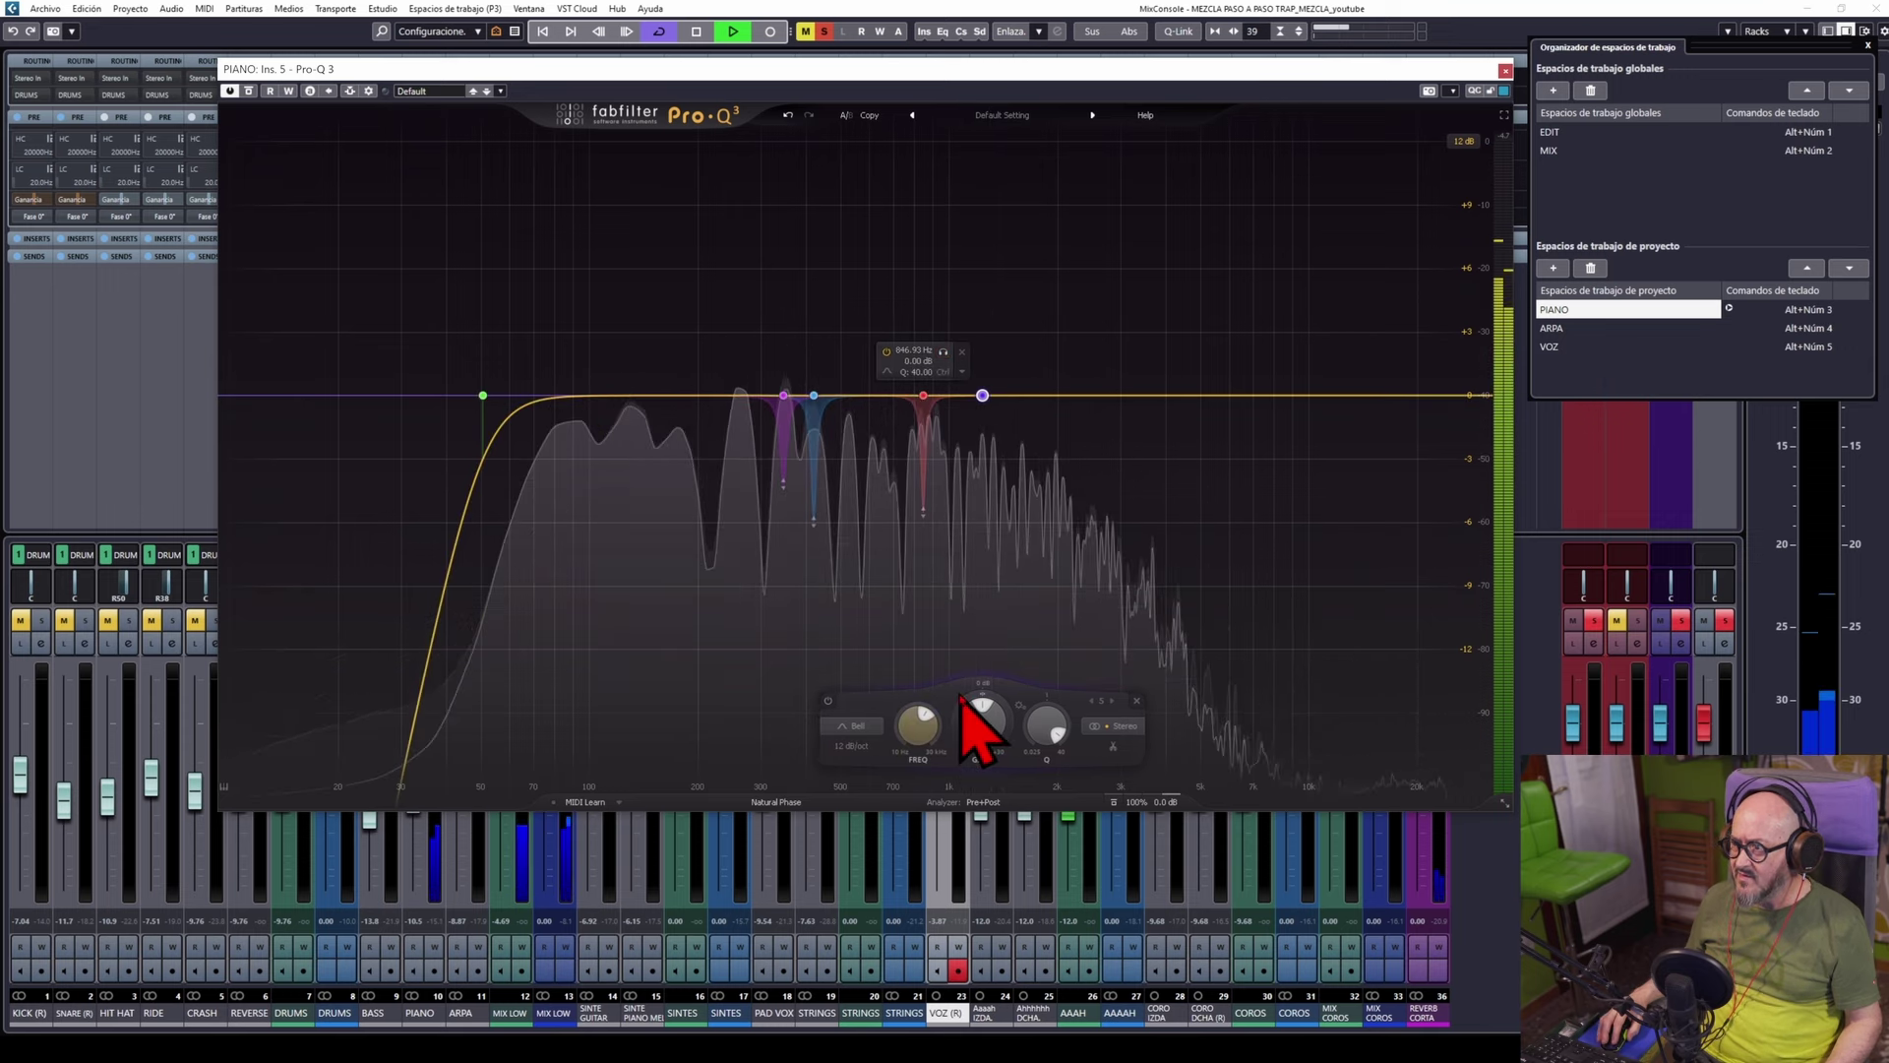
pyautogui.moveTo(961, 730); pyautogui.dragTo(950, 761)
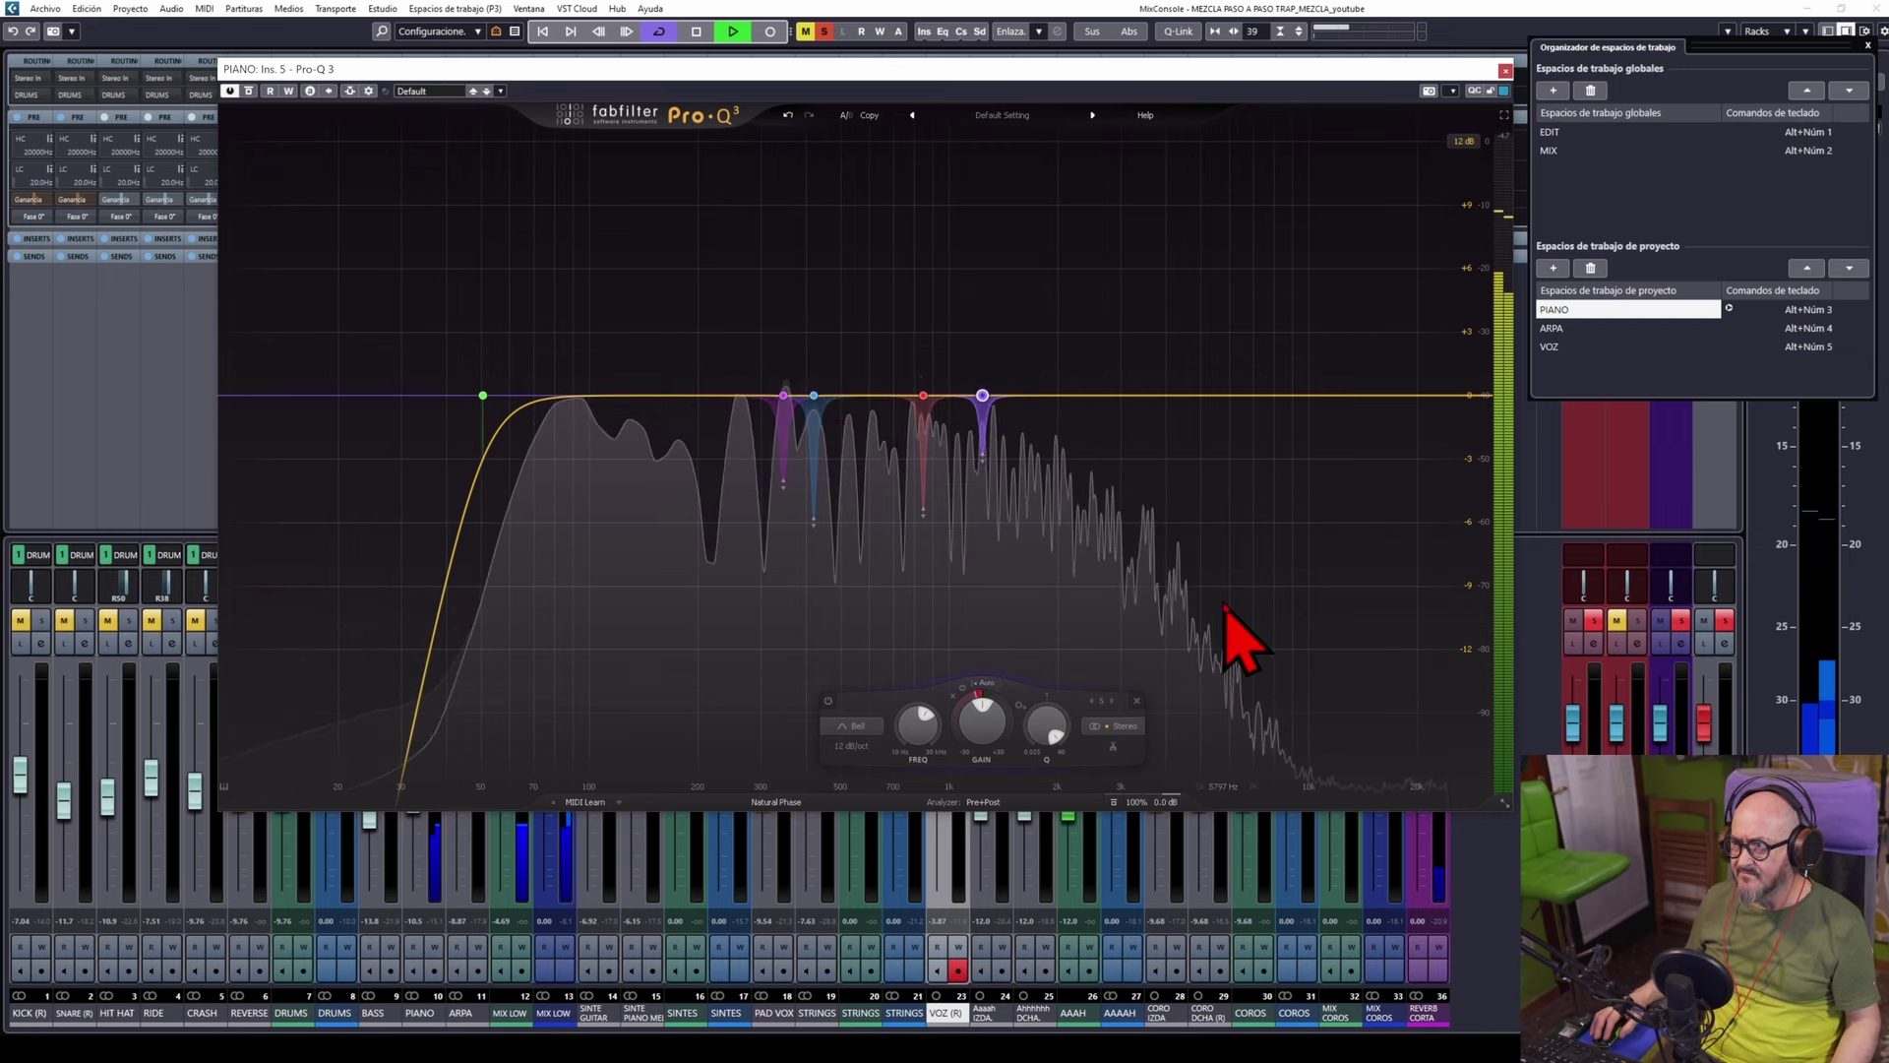
# Compare the piano sound with the equalizer bypassed and active during playback
pyautogui.click(249, 90)
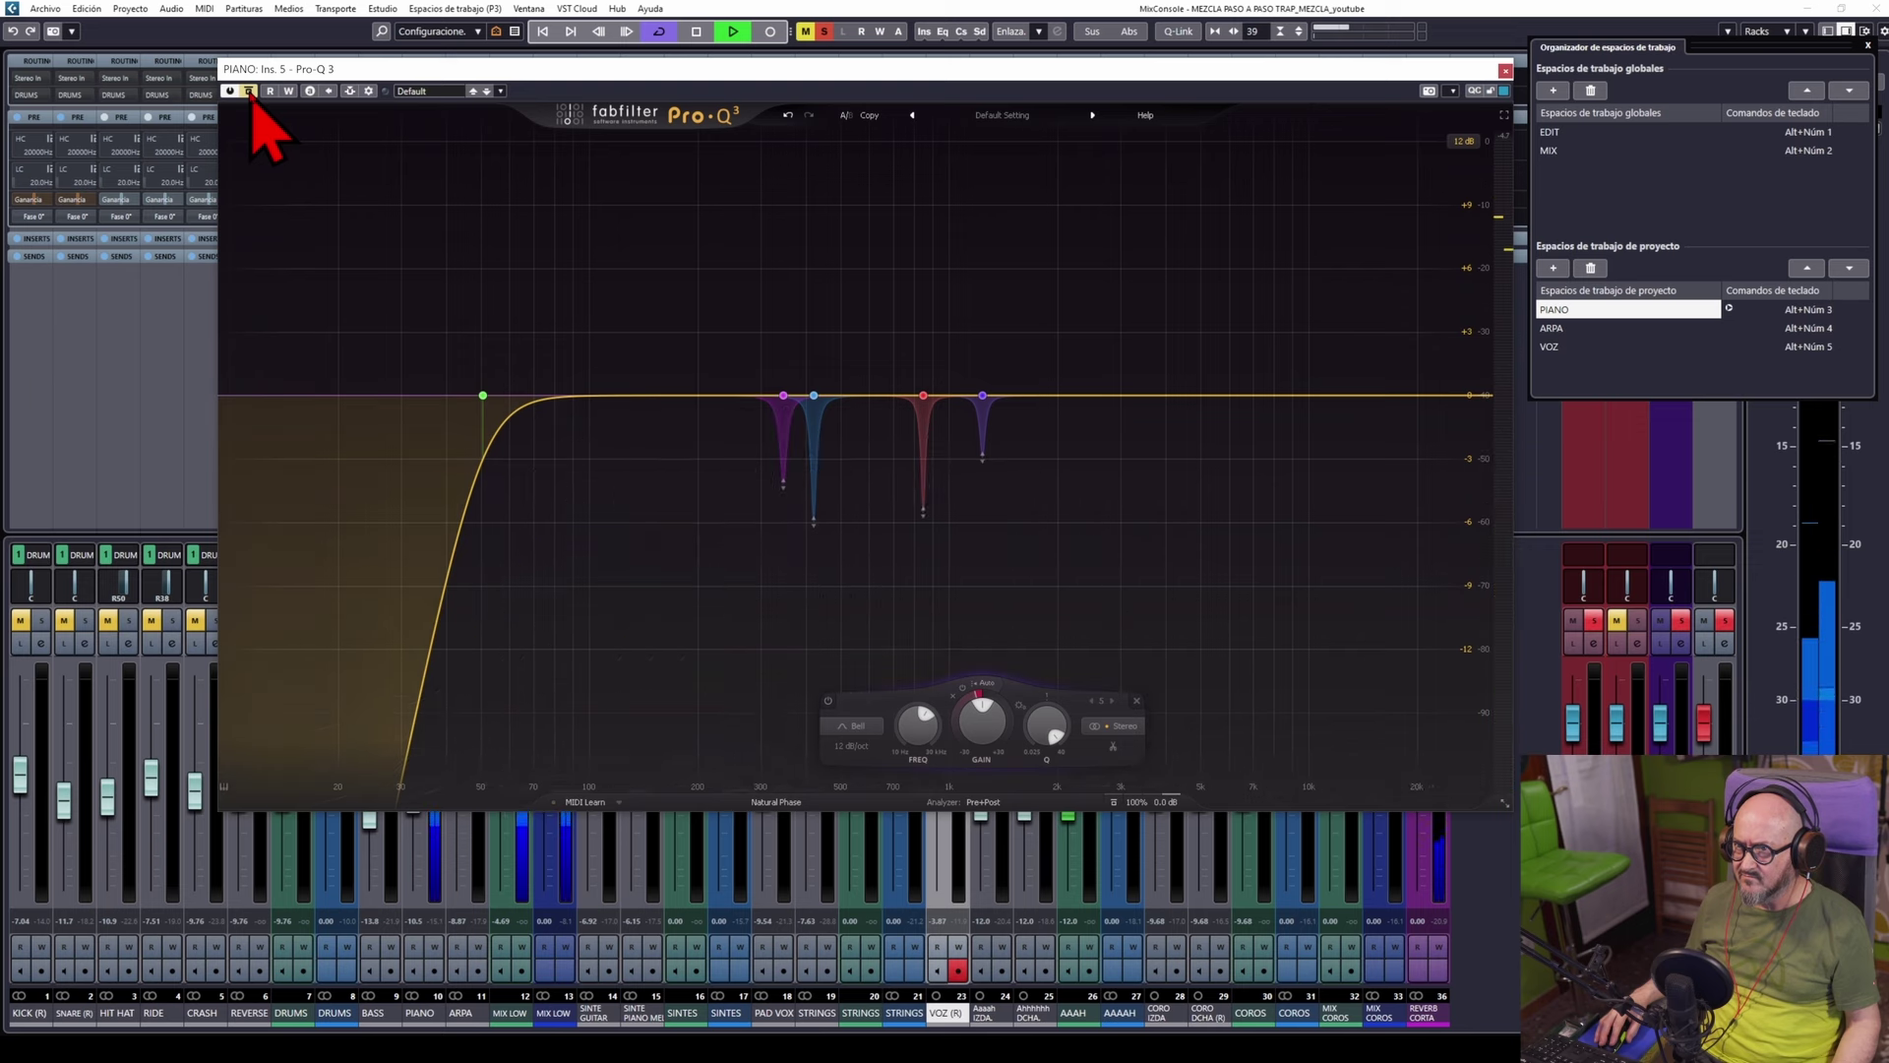
pyautogui.click(248, 90)
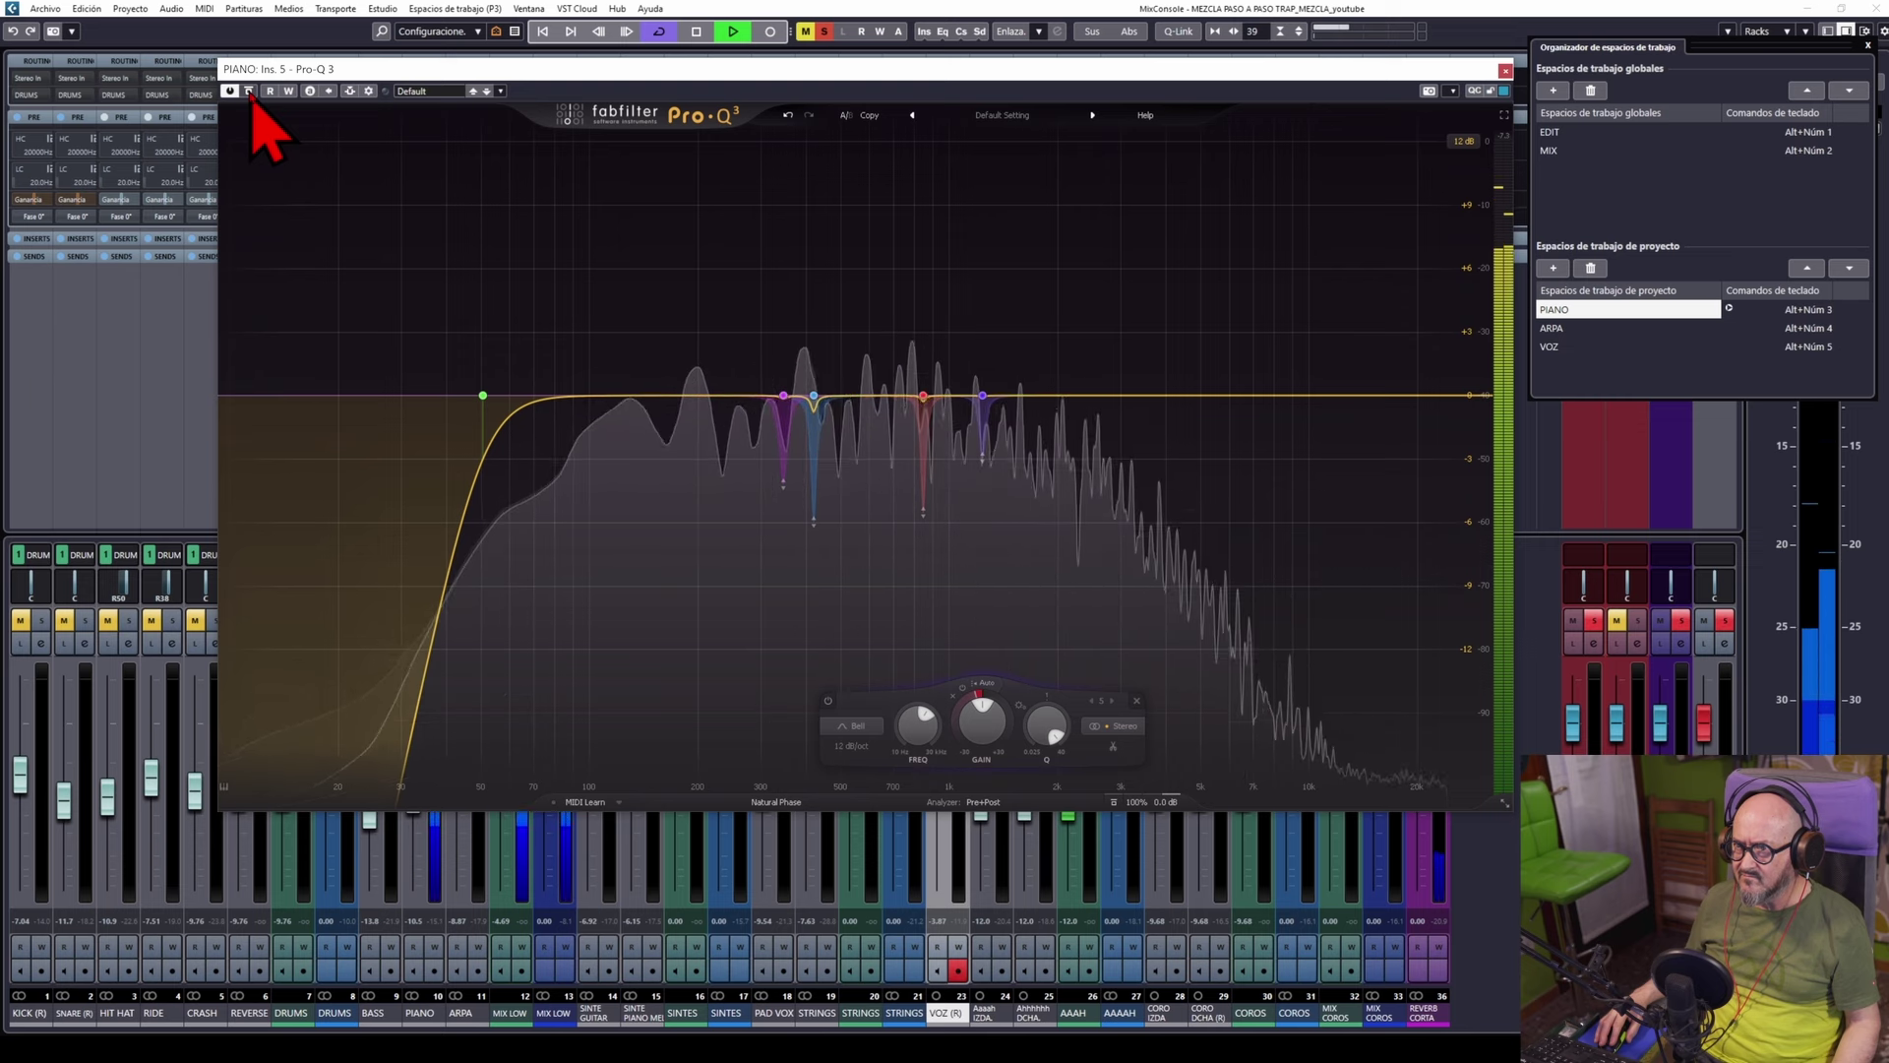
pyautogui.click(248, 90)
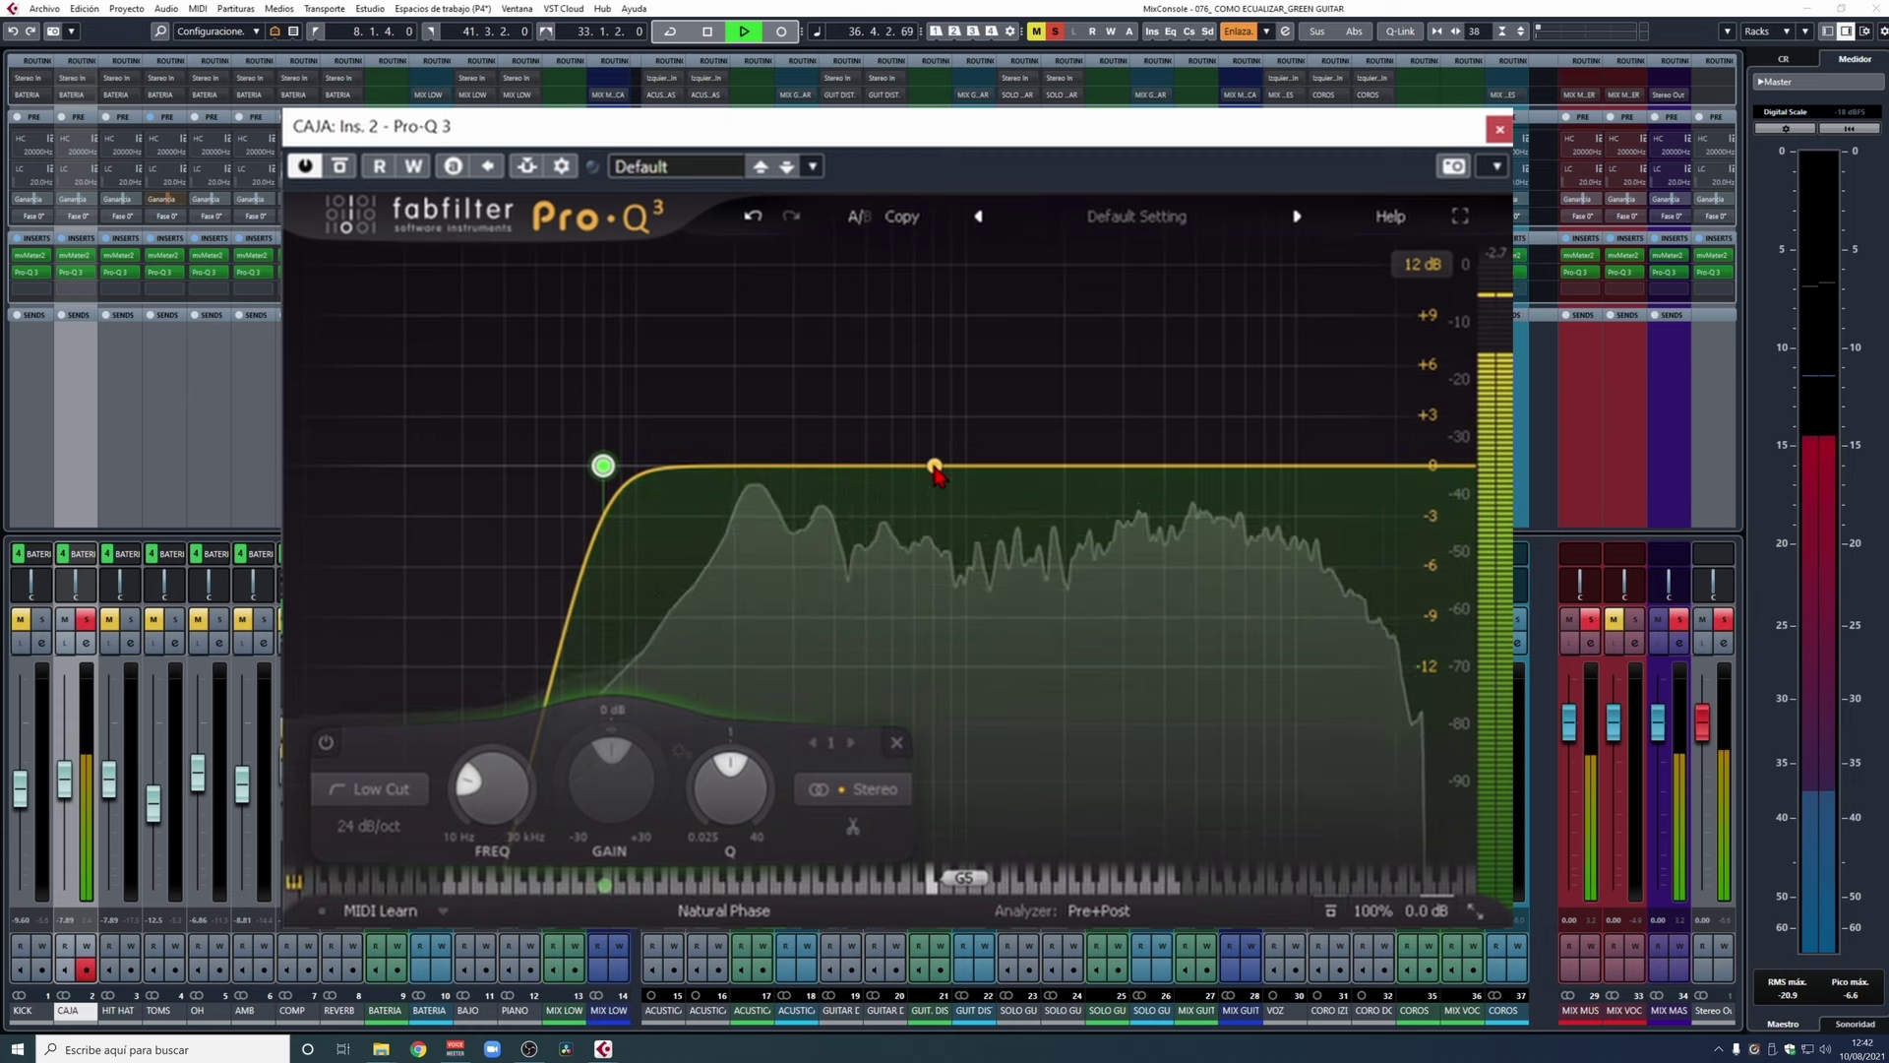
# Add a bell band at 806.13 Hz on the CAJA track's EQ and narrow its Q to 25.90
pyautogui.click(935, 466)
pyautogui.scroll(10, 935, 466)
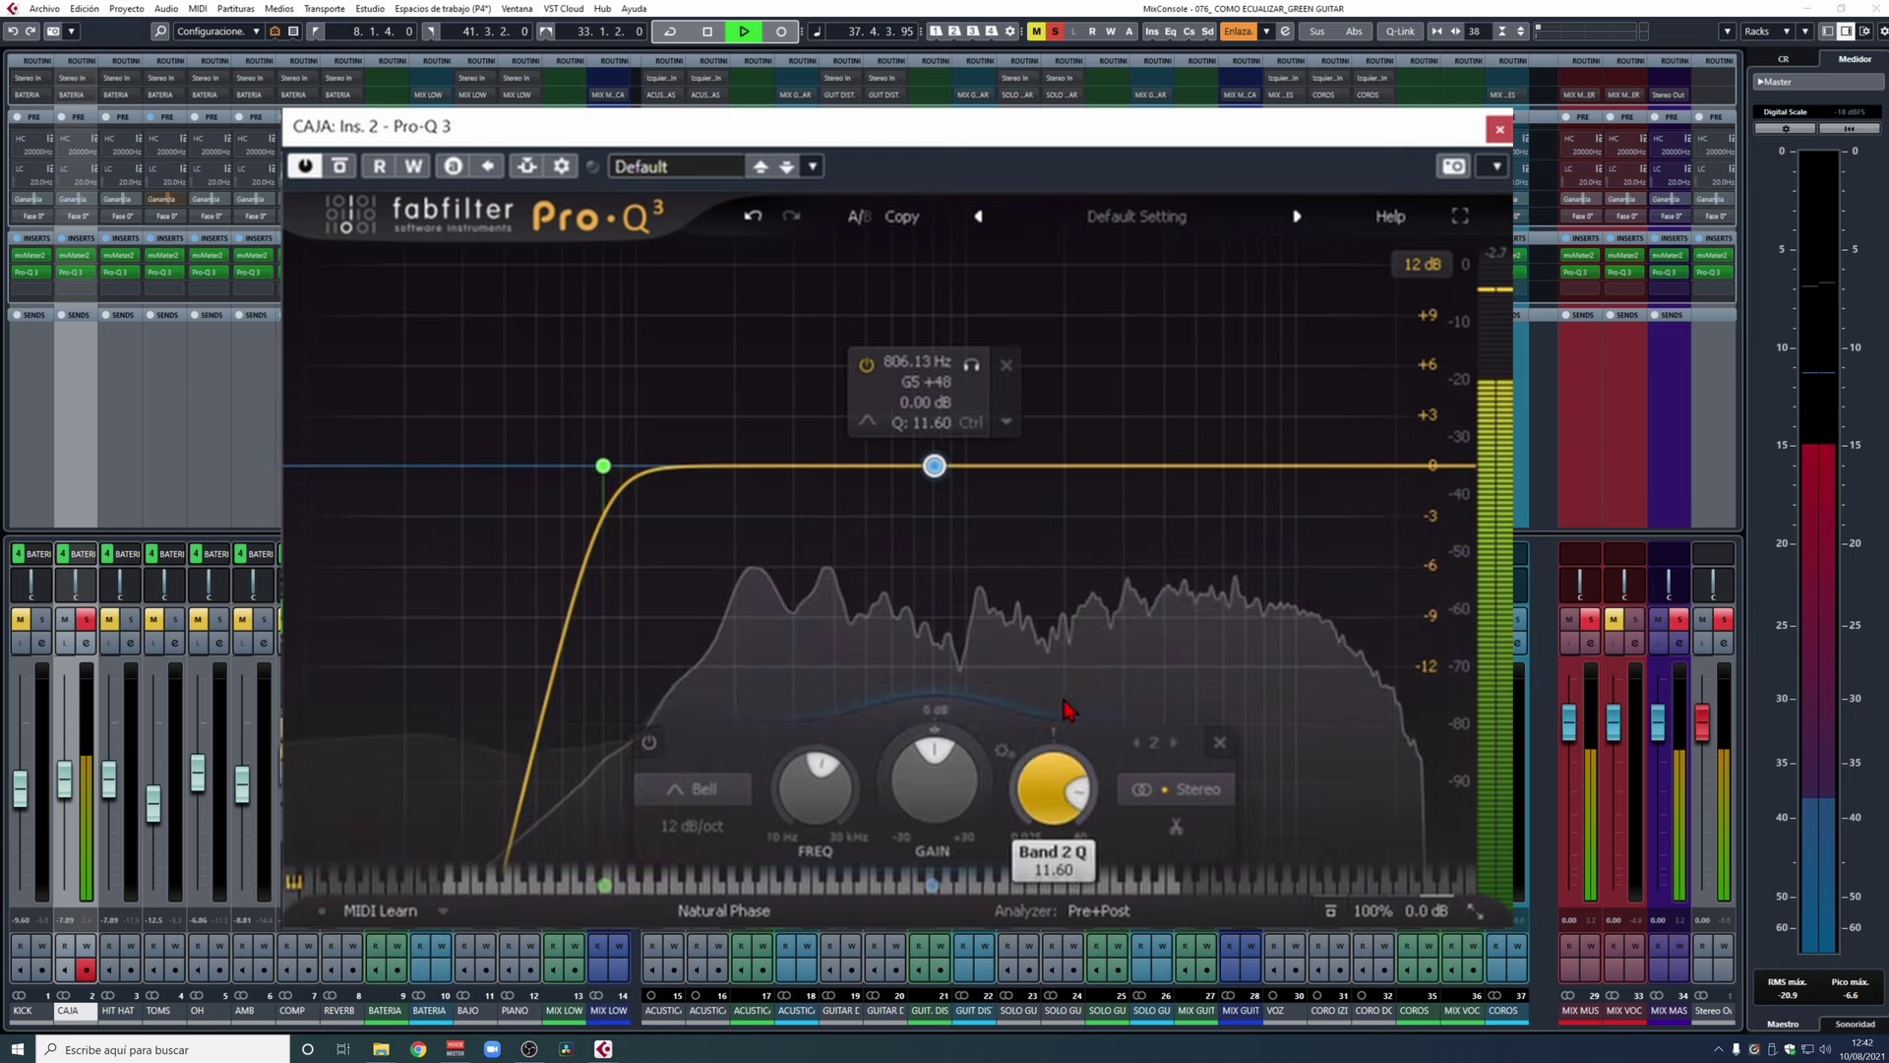
pyautogui.click(971, 368)
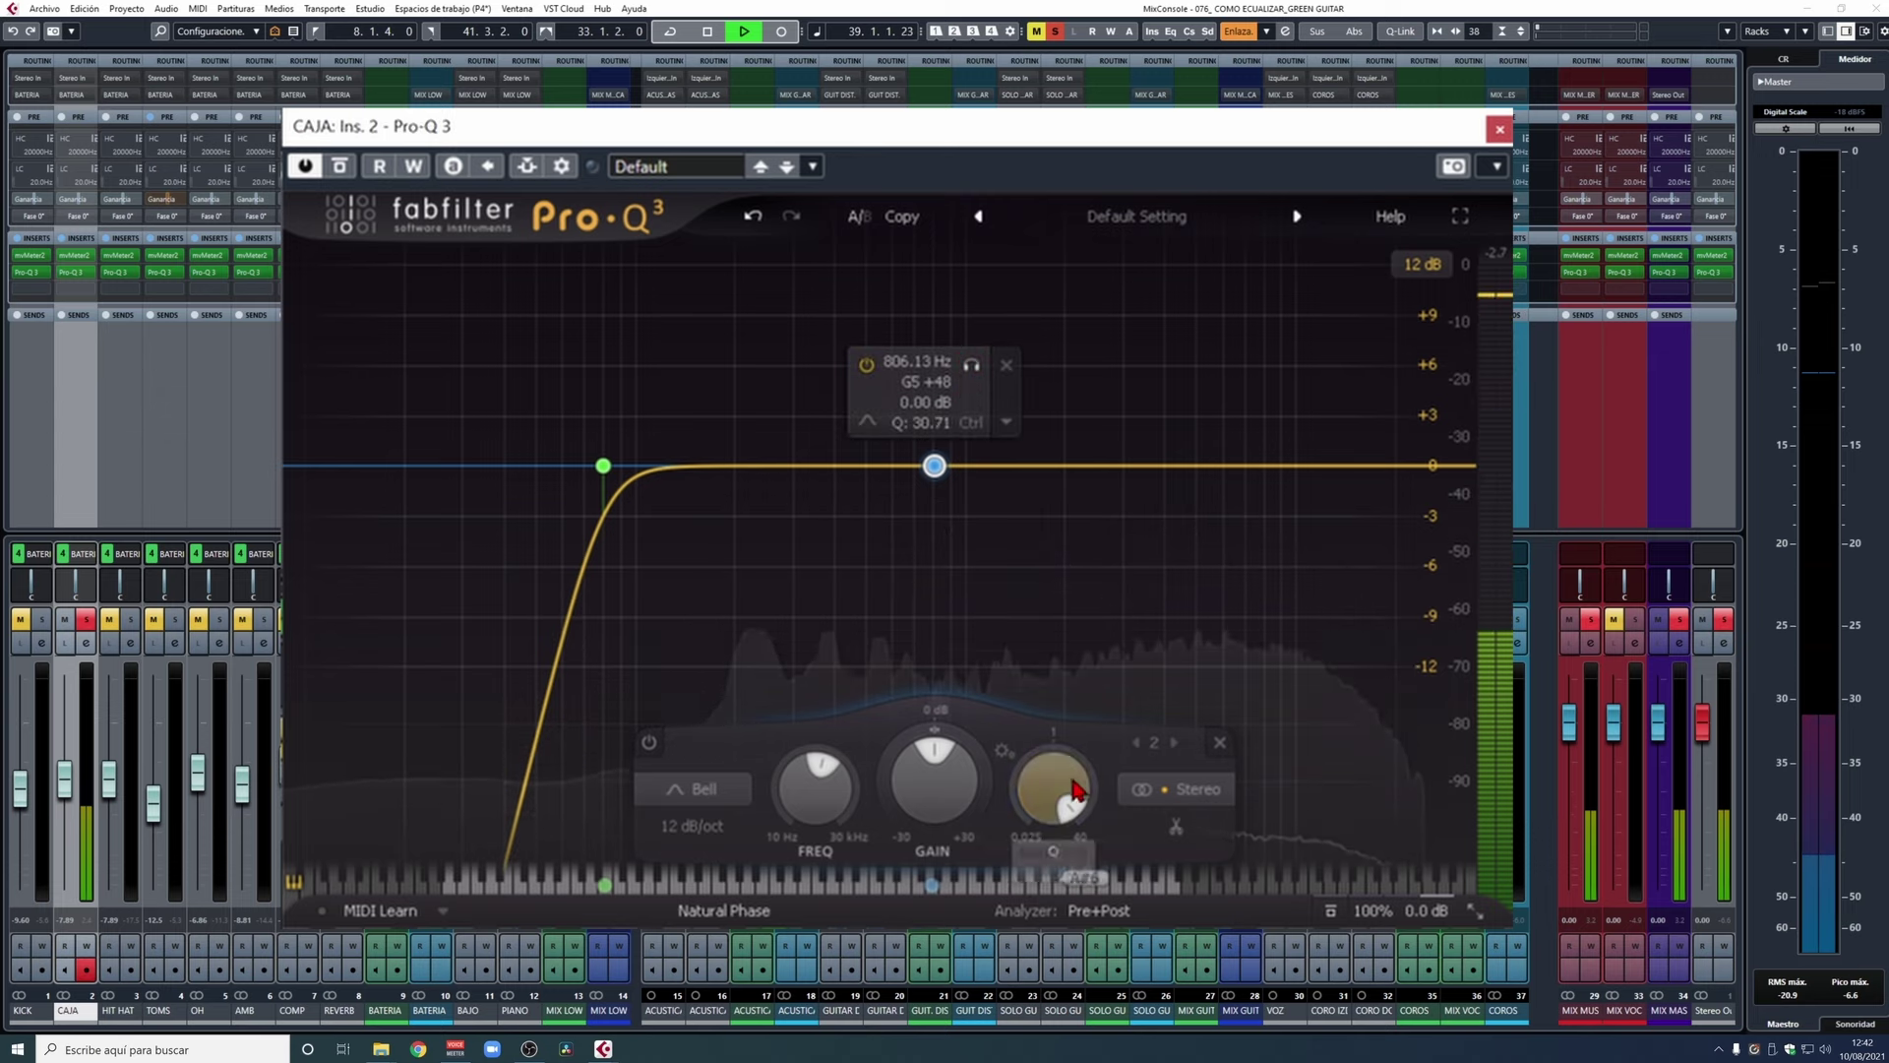
pyautogui.moveTo(1071, 798); pyautogui.dragTo(1070, 807)
# Audition the 806 Hz CAJA band in solo, stop playback, and give the band a dynamic cut of about 9 dB
pyautogui.click(971, 366)
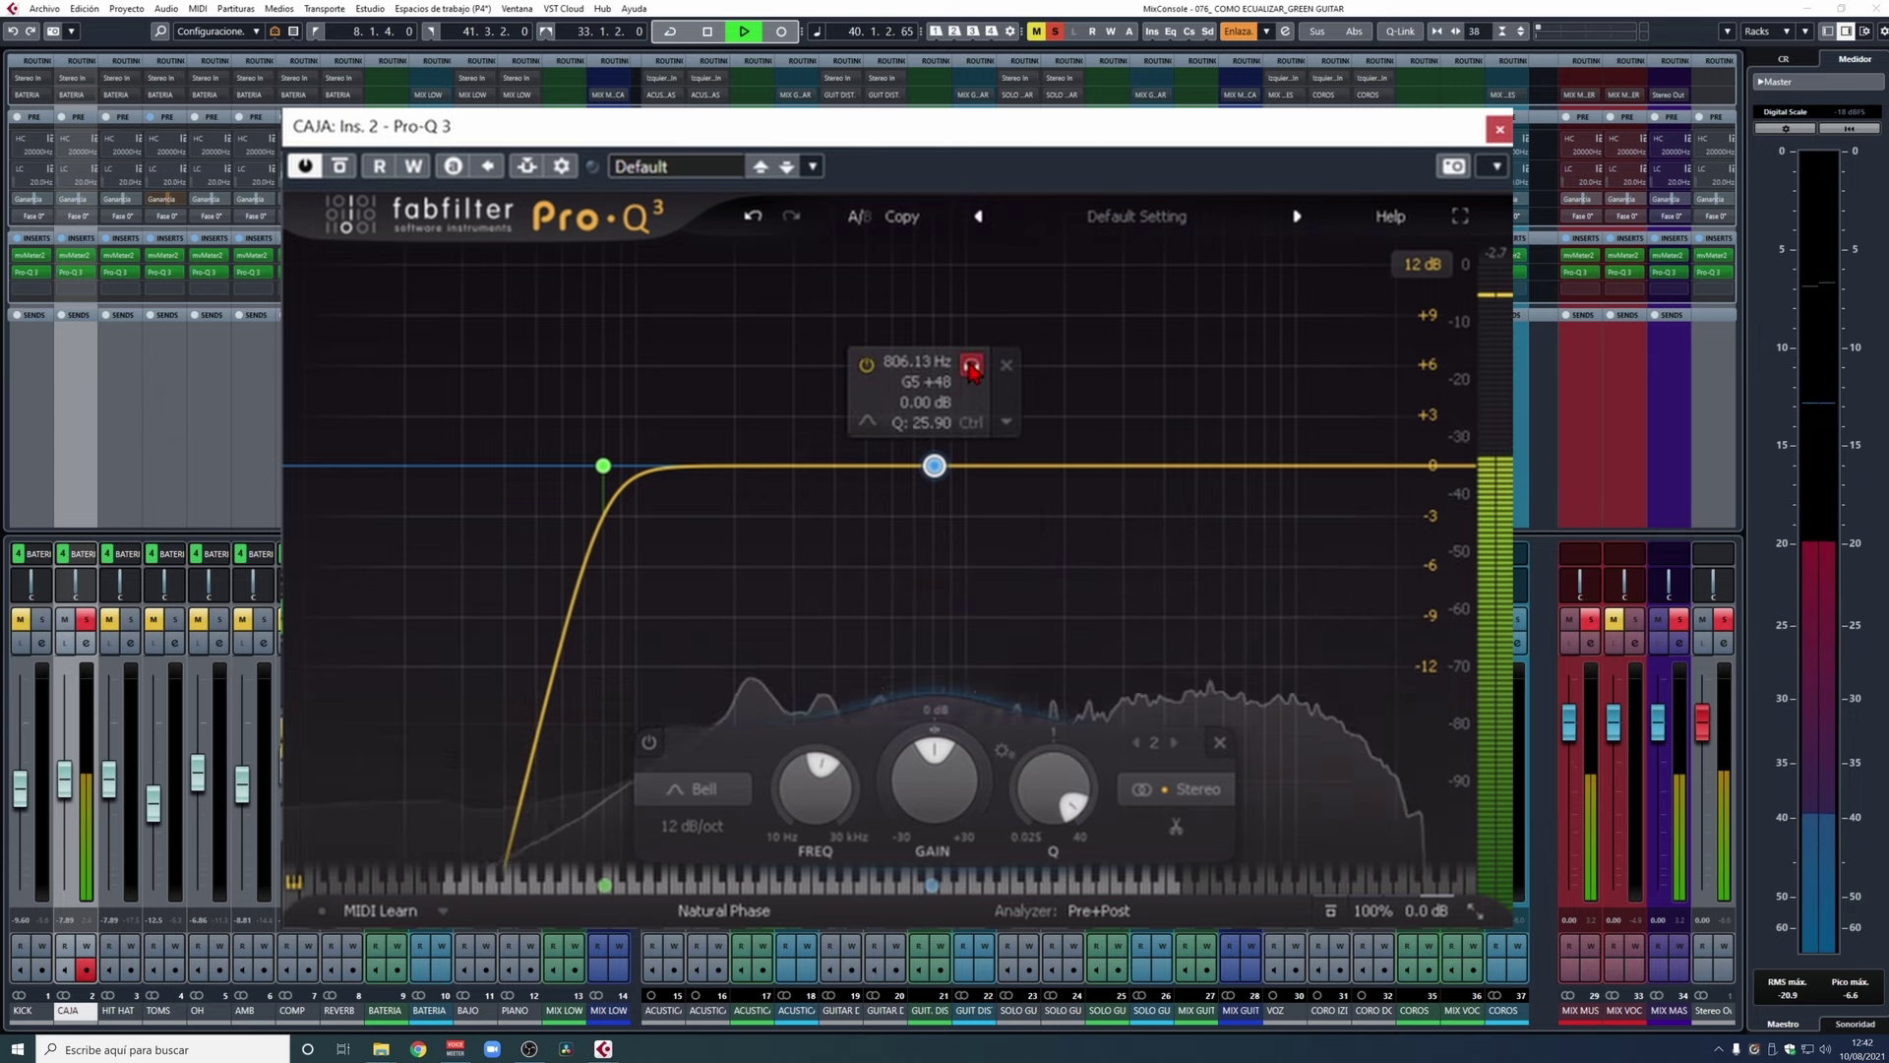
pyautogui.moveTo(971, 368)
pyautogui.mouseDown()
pyautogui.moveTo(1011, 375)
pyautogui.moveTo(943, 377)
pyautogui.moveTo(964, 382)
pyautogui.mouseUp()
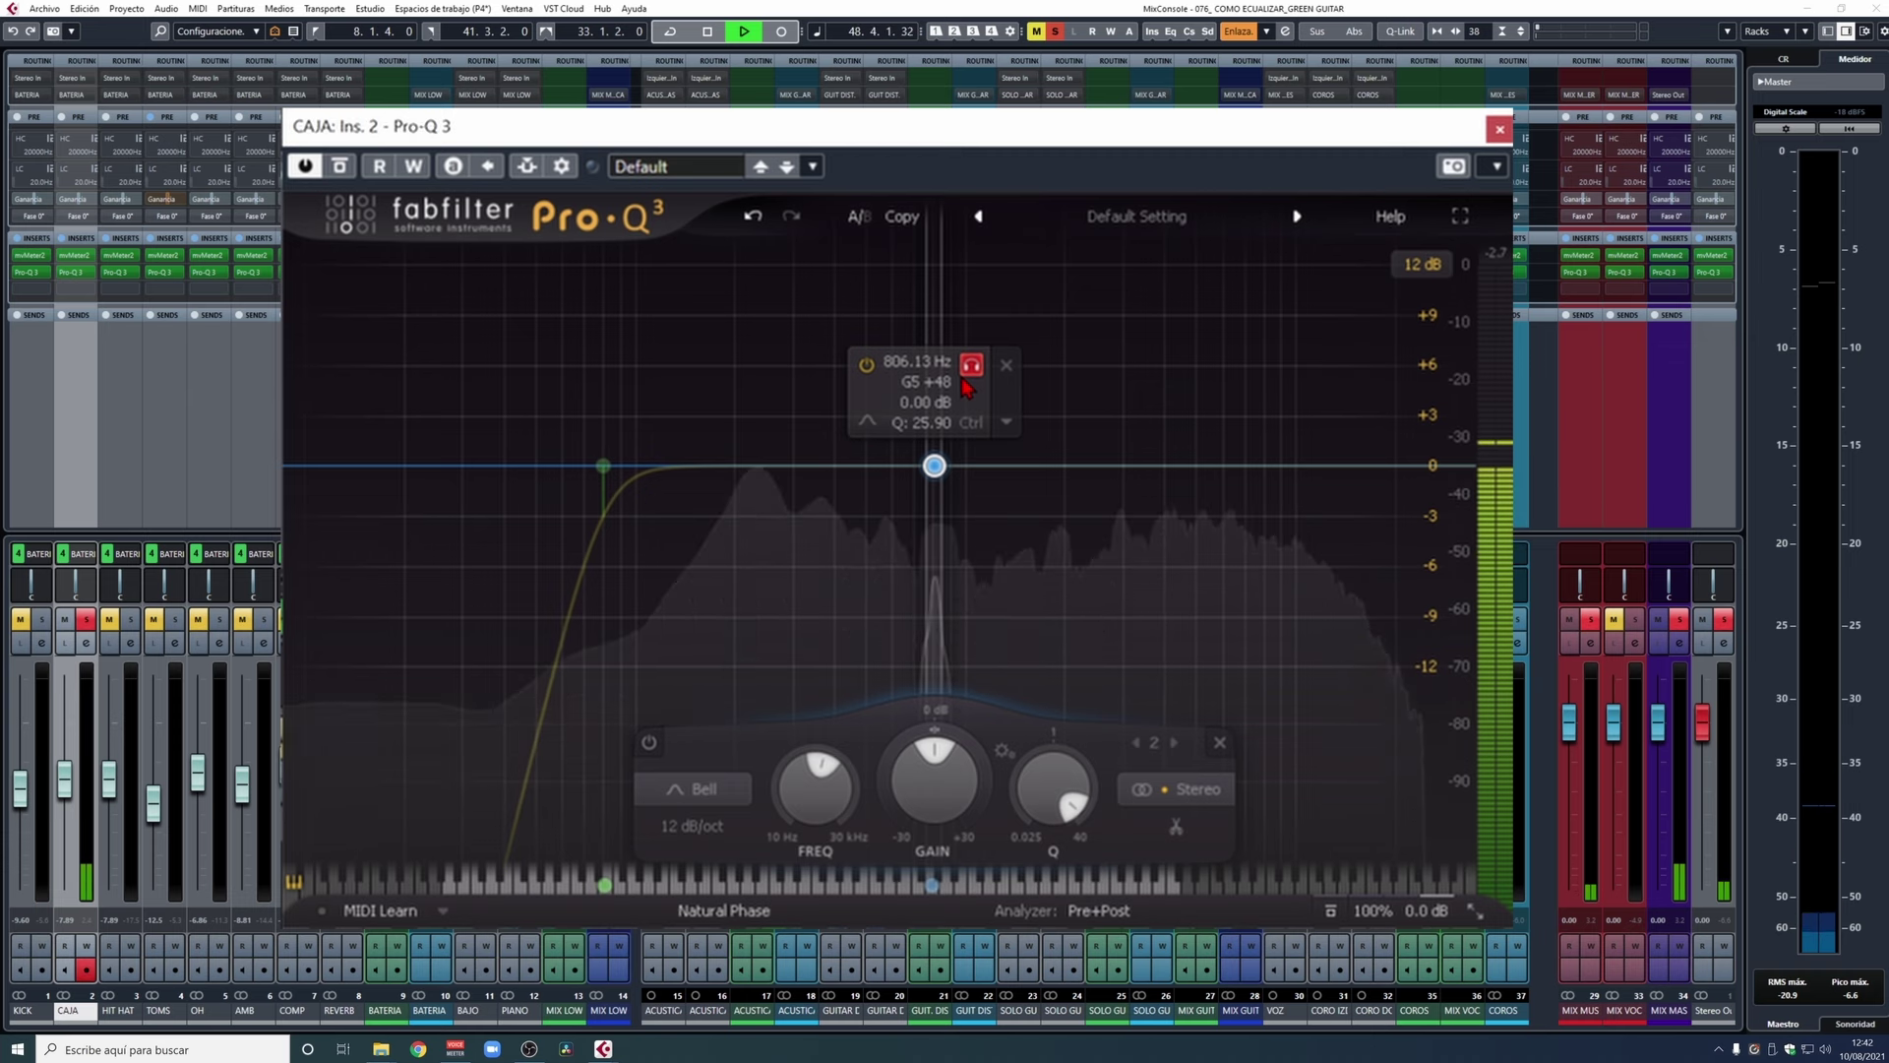
pyautogui.click(961, 378)
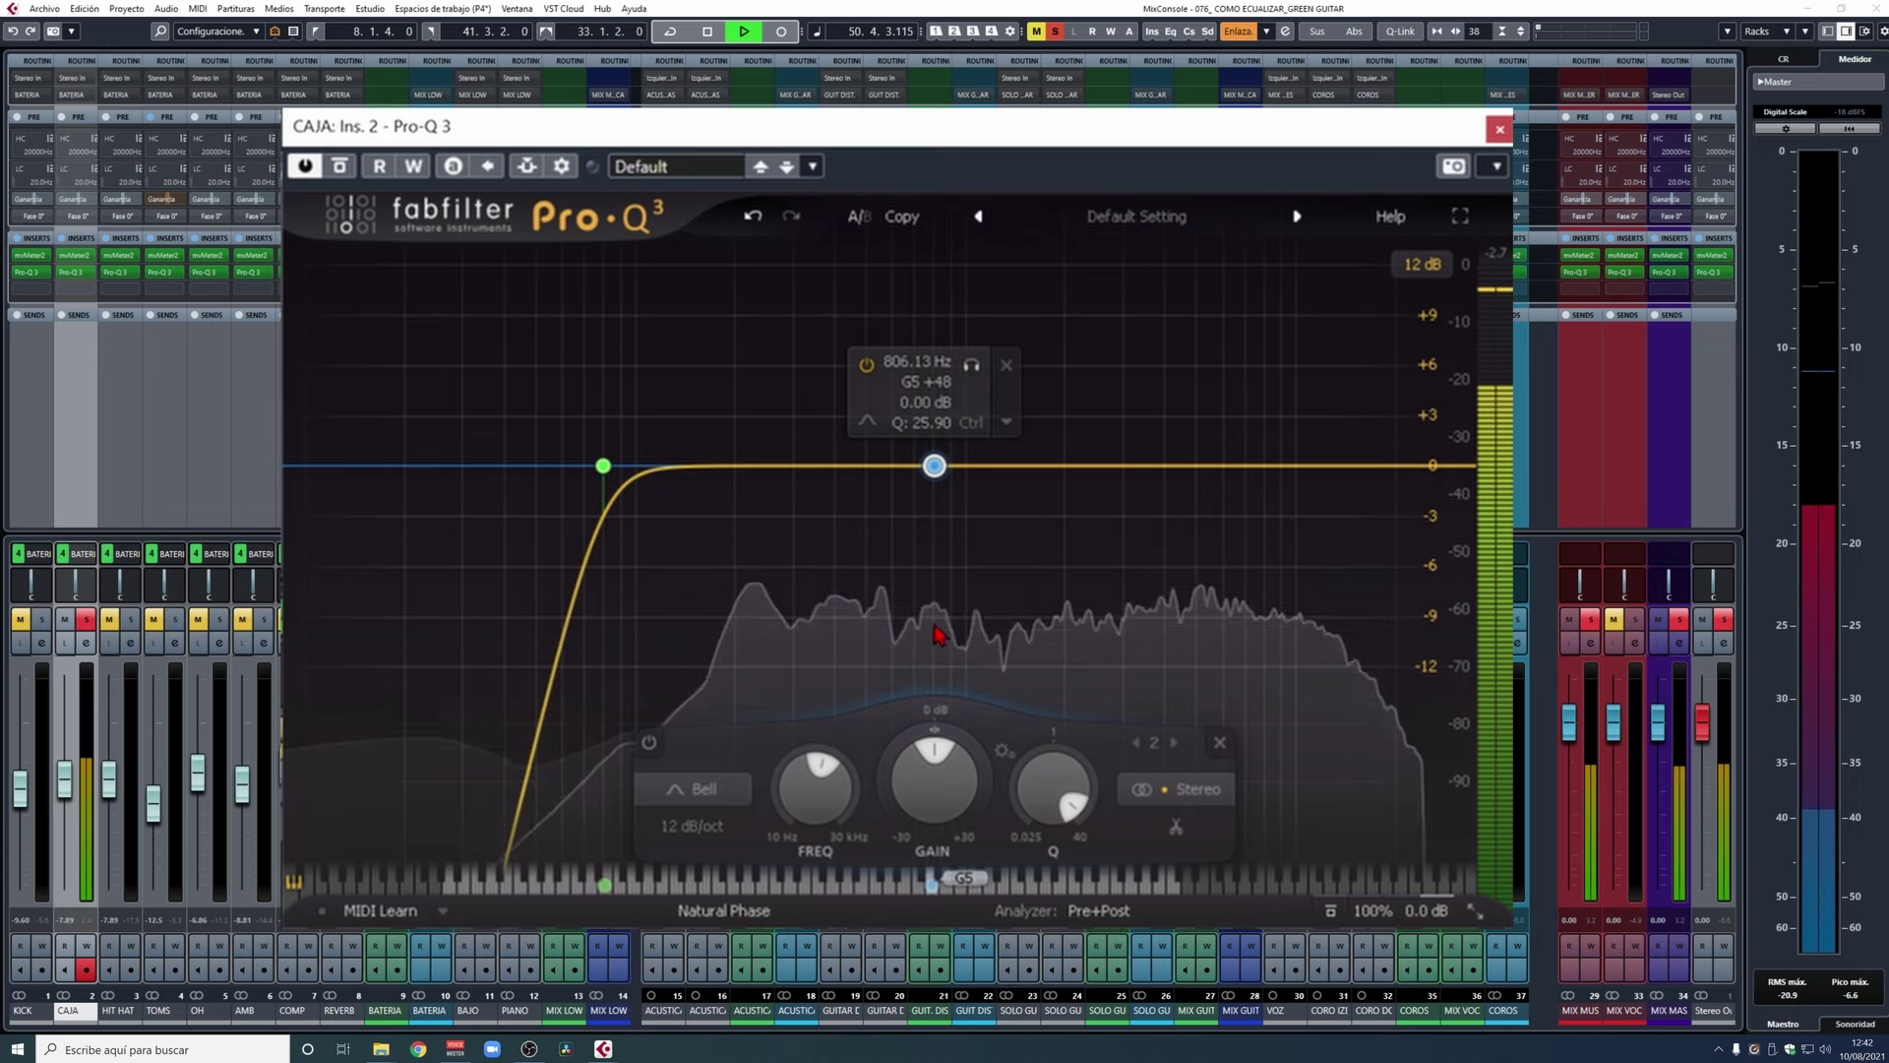
pyautogui.press('space')
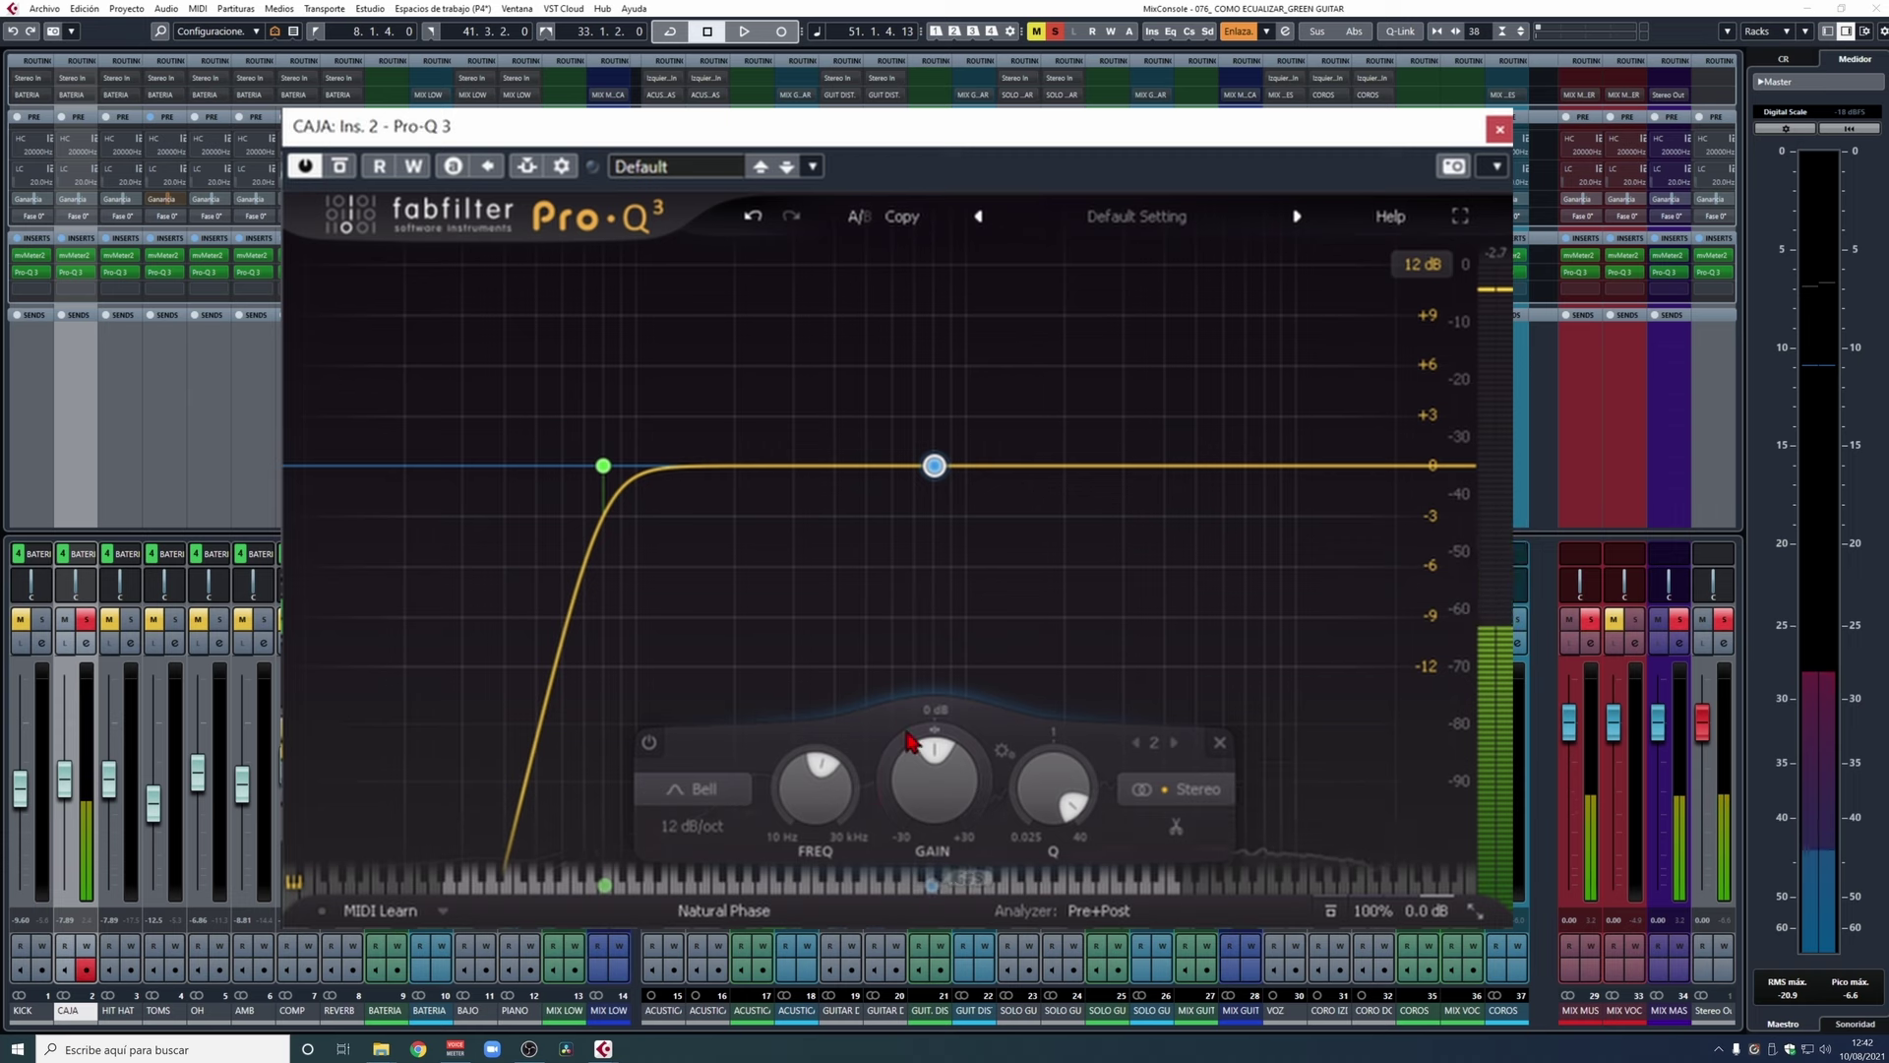
pyautogui.click(917, 763)
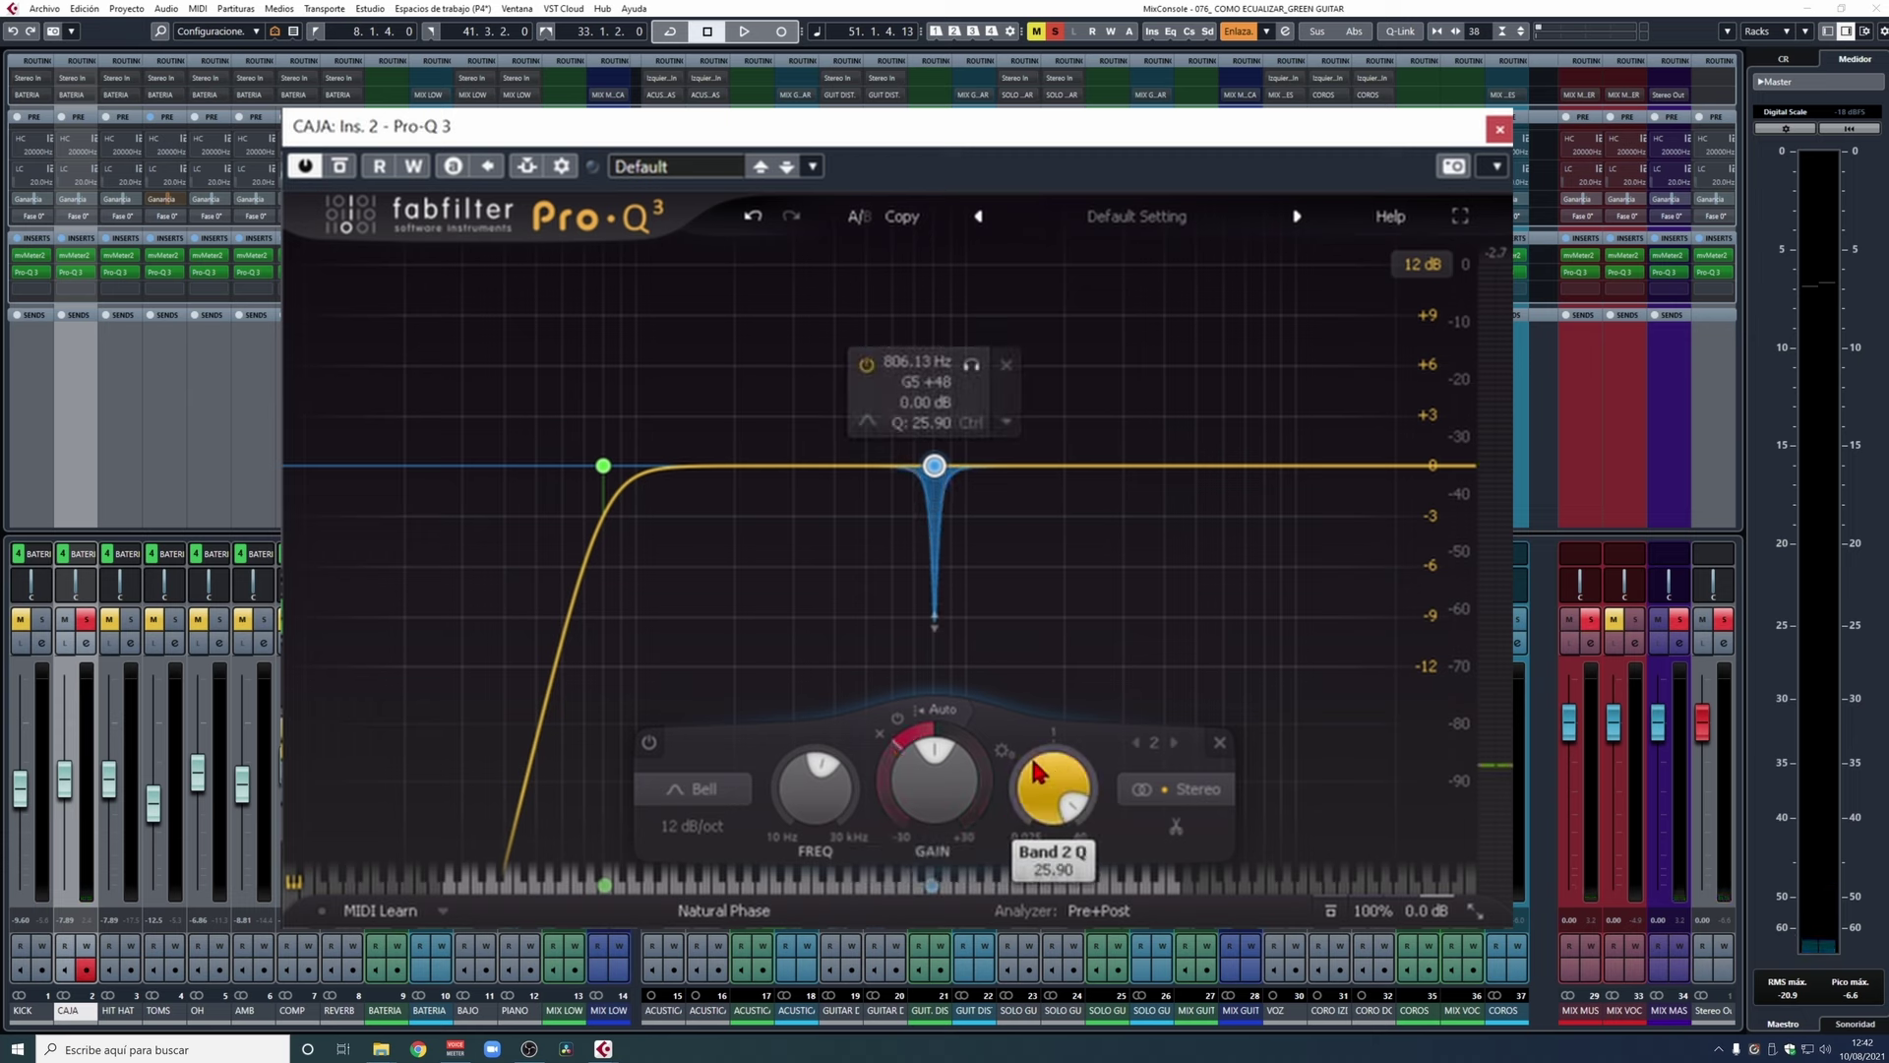
# Play the CAJA track and compare its sound with the equalizer bypassed and active
pyautogui.press('space')
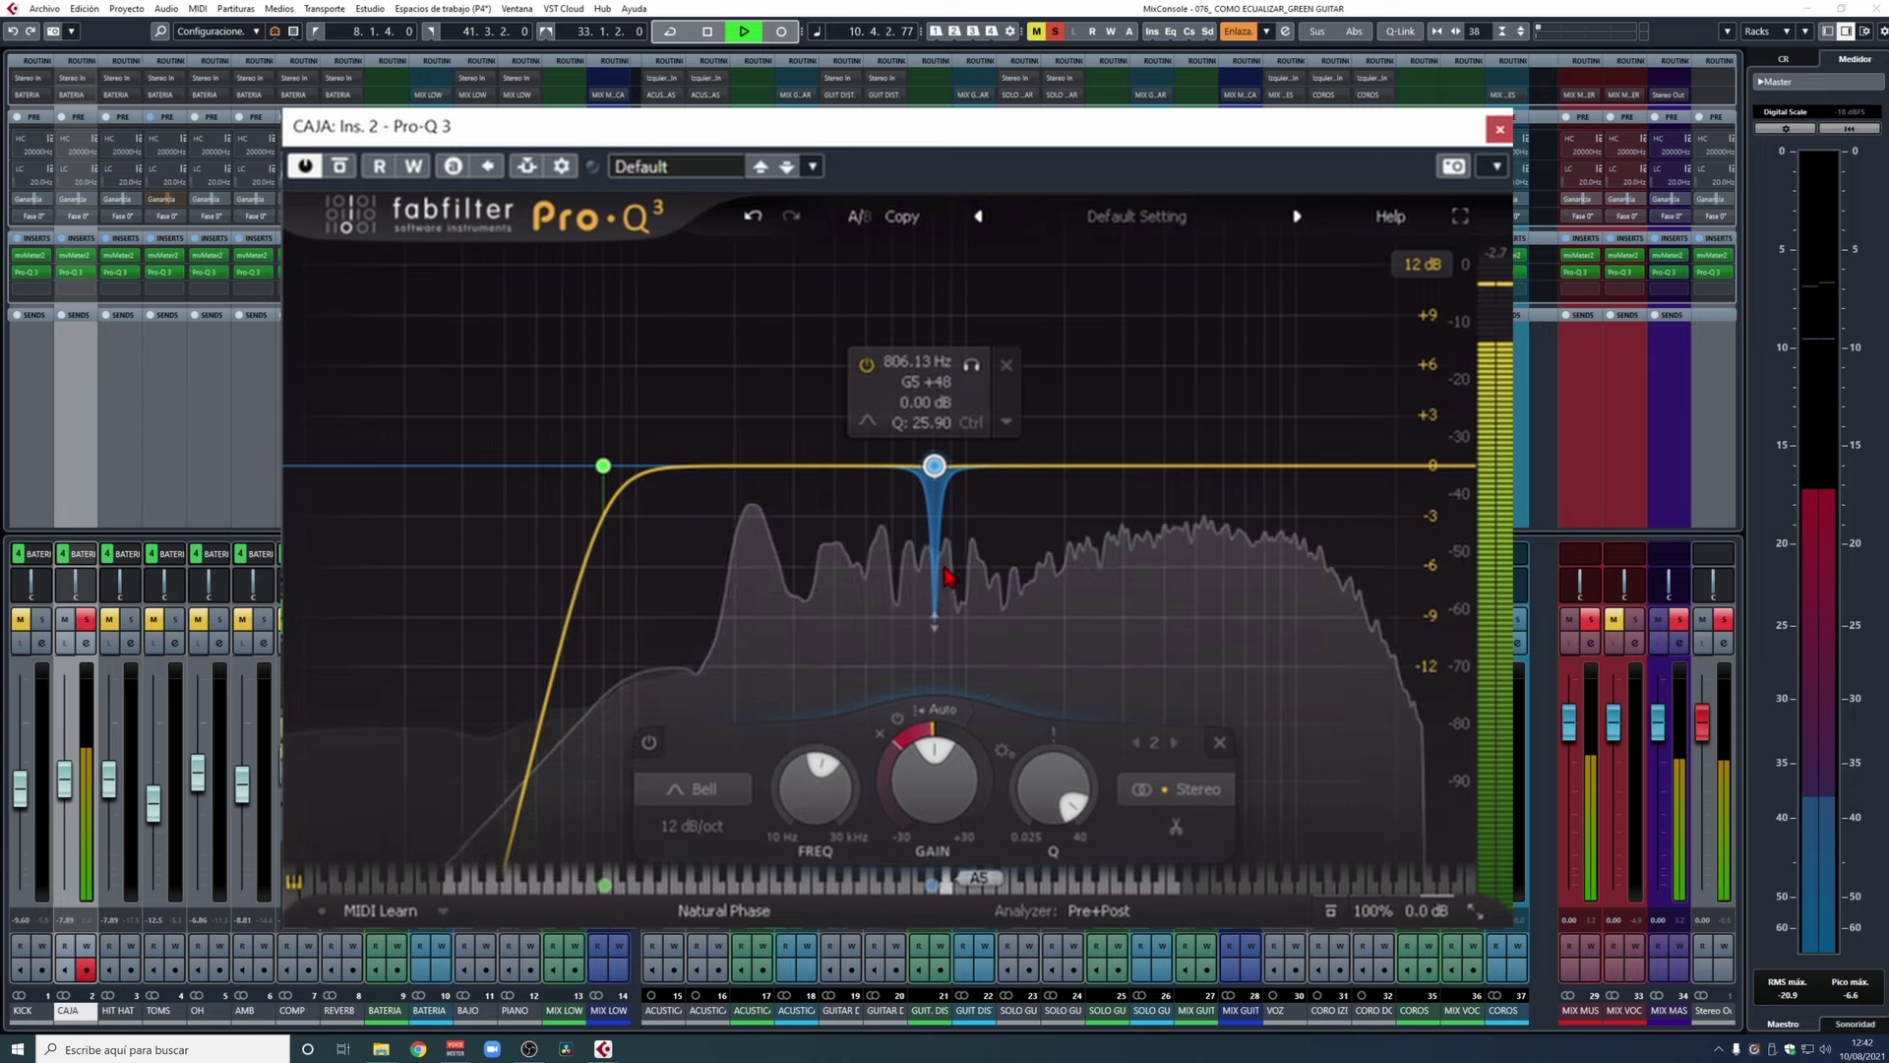
pyautogui.click(339, 169)
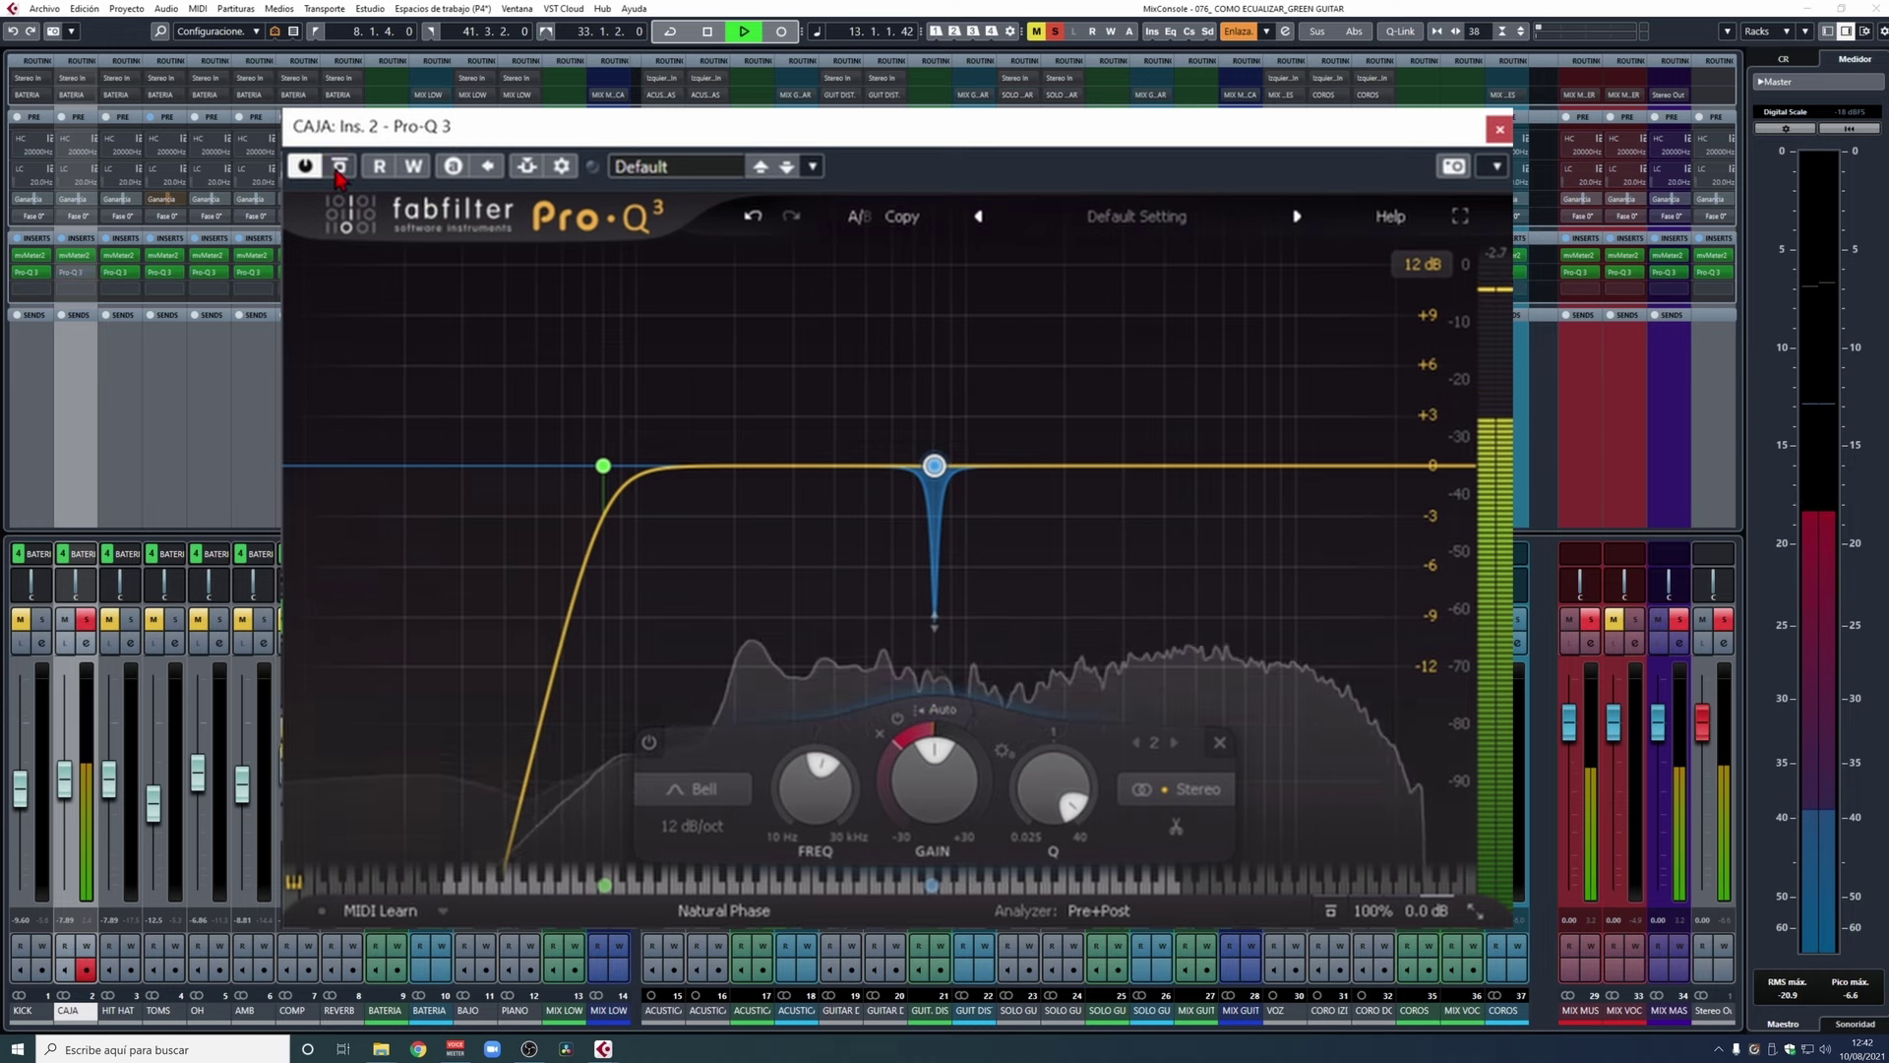
pyautogui.click(339, 170)
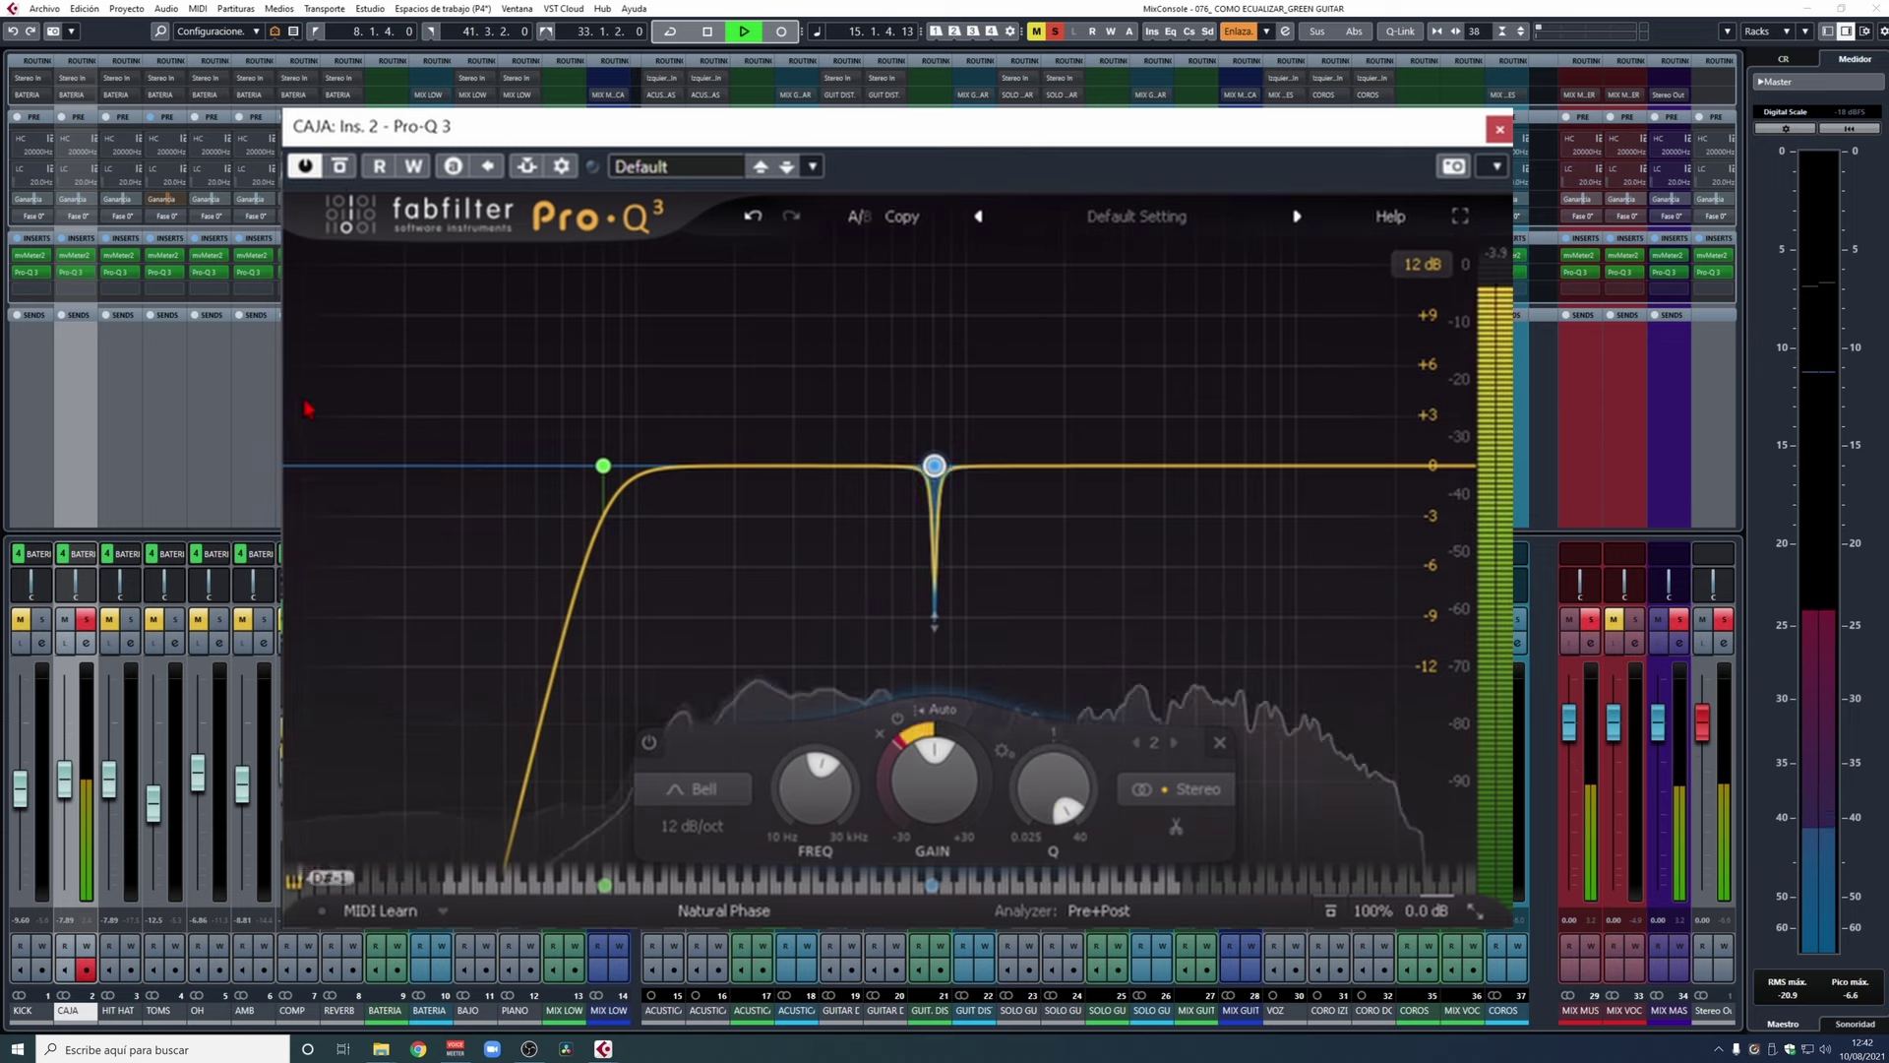
pyautogui.click(340, 169)
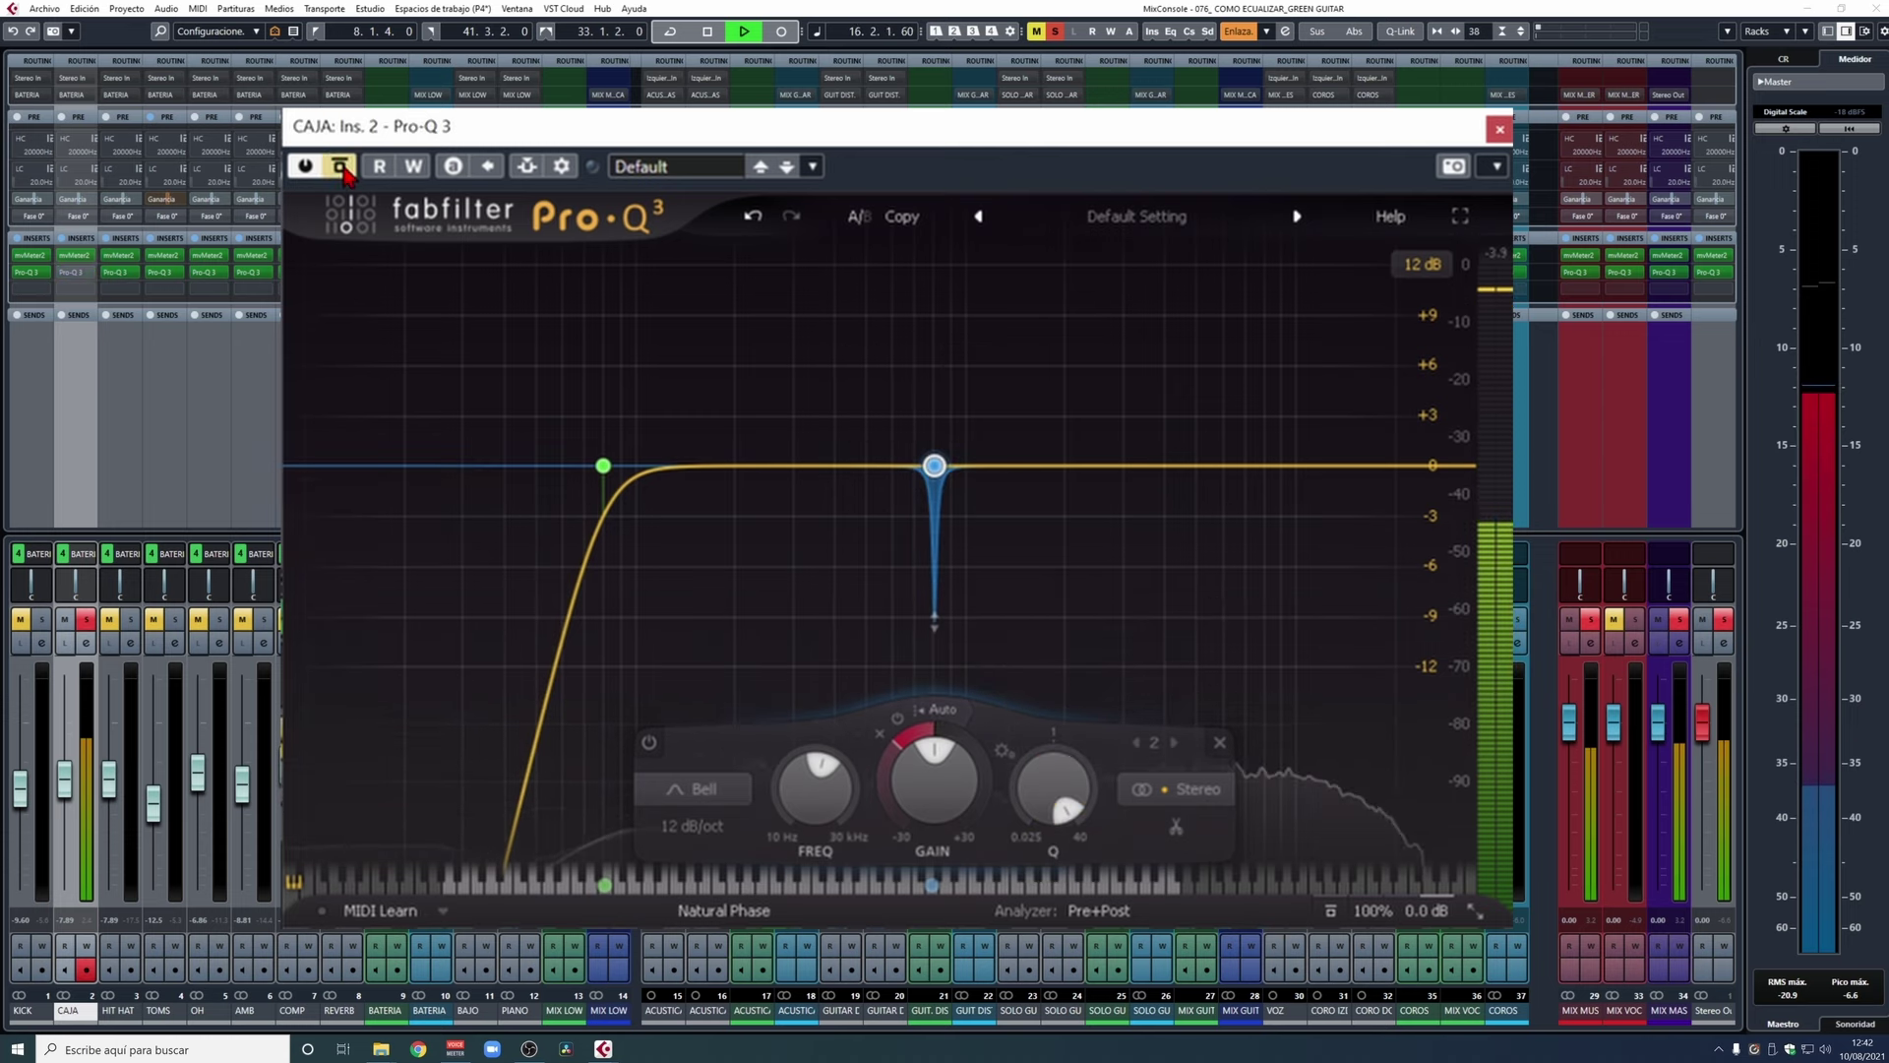
pyautogui.click(341, 169)
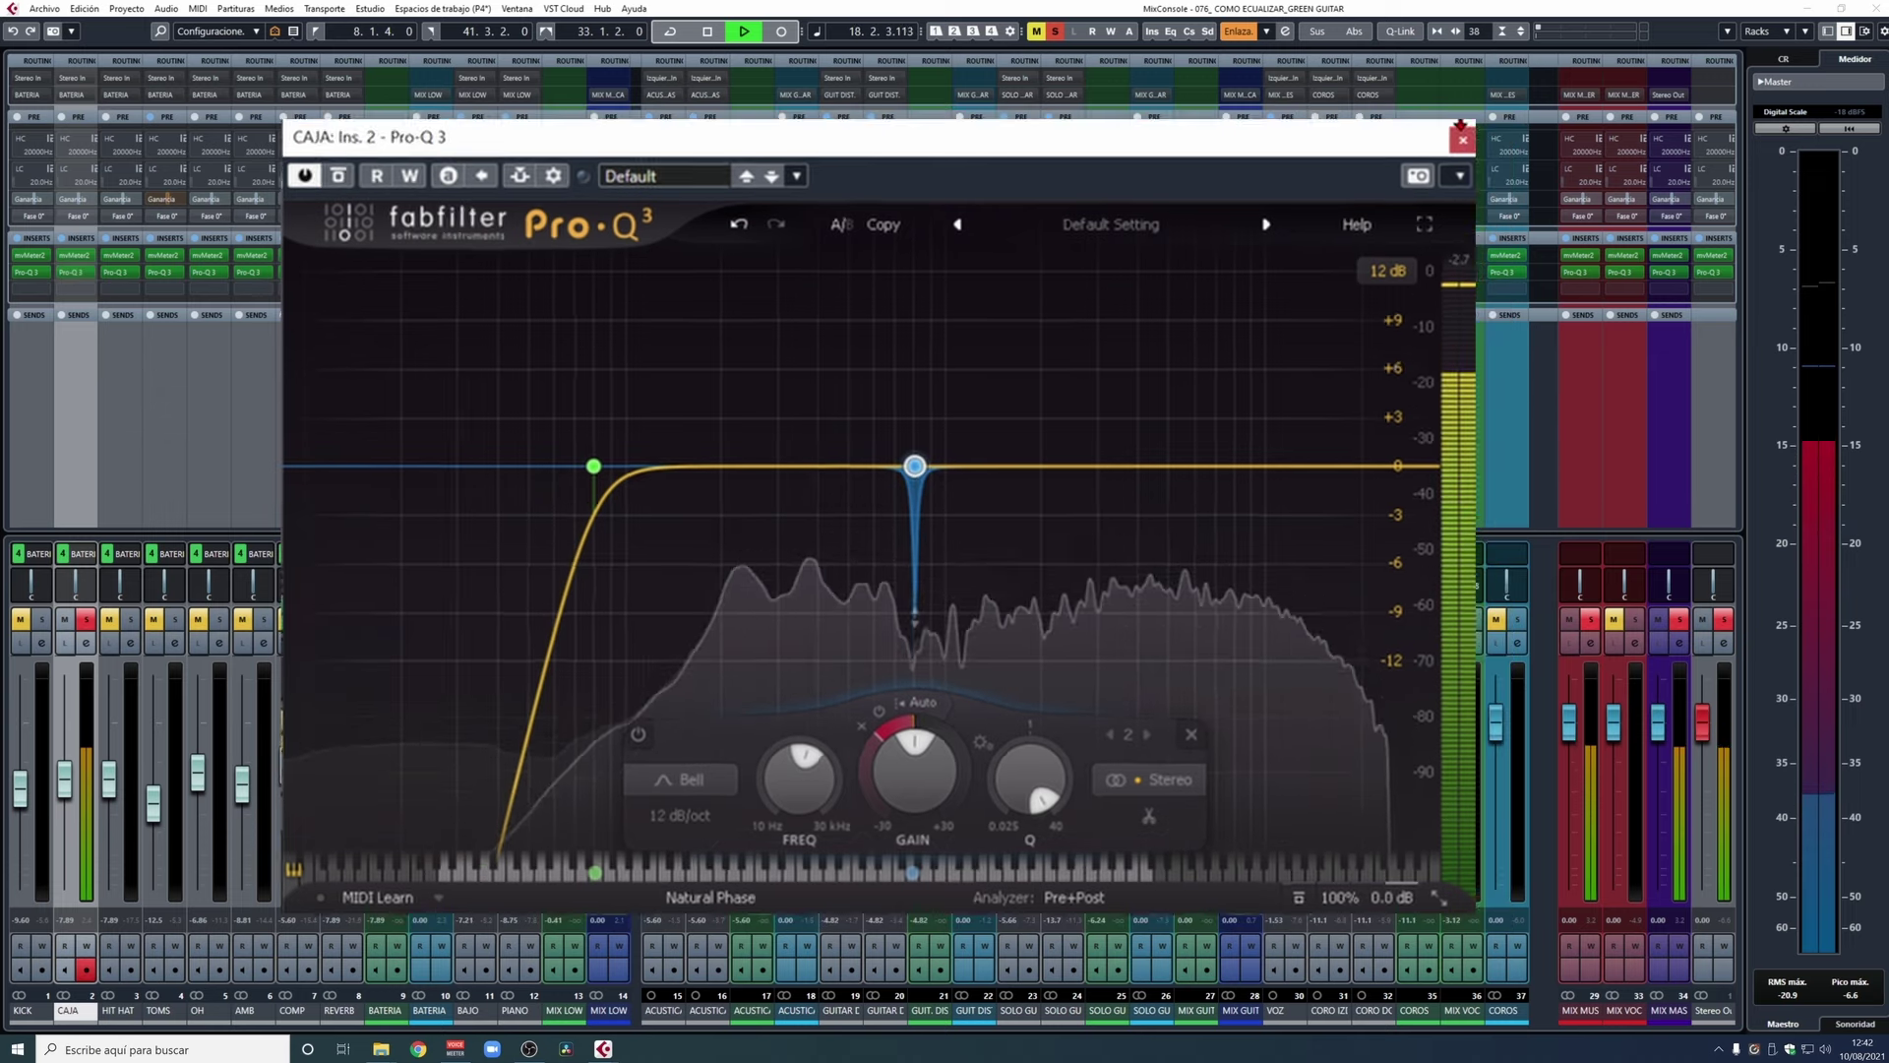
pyautogui.click(939, 295)
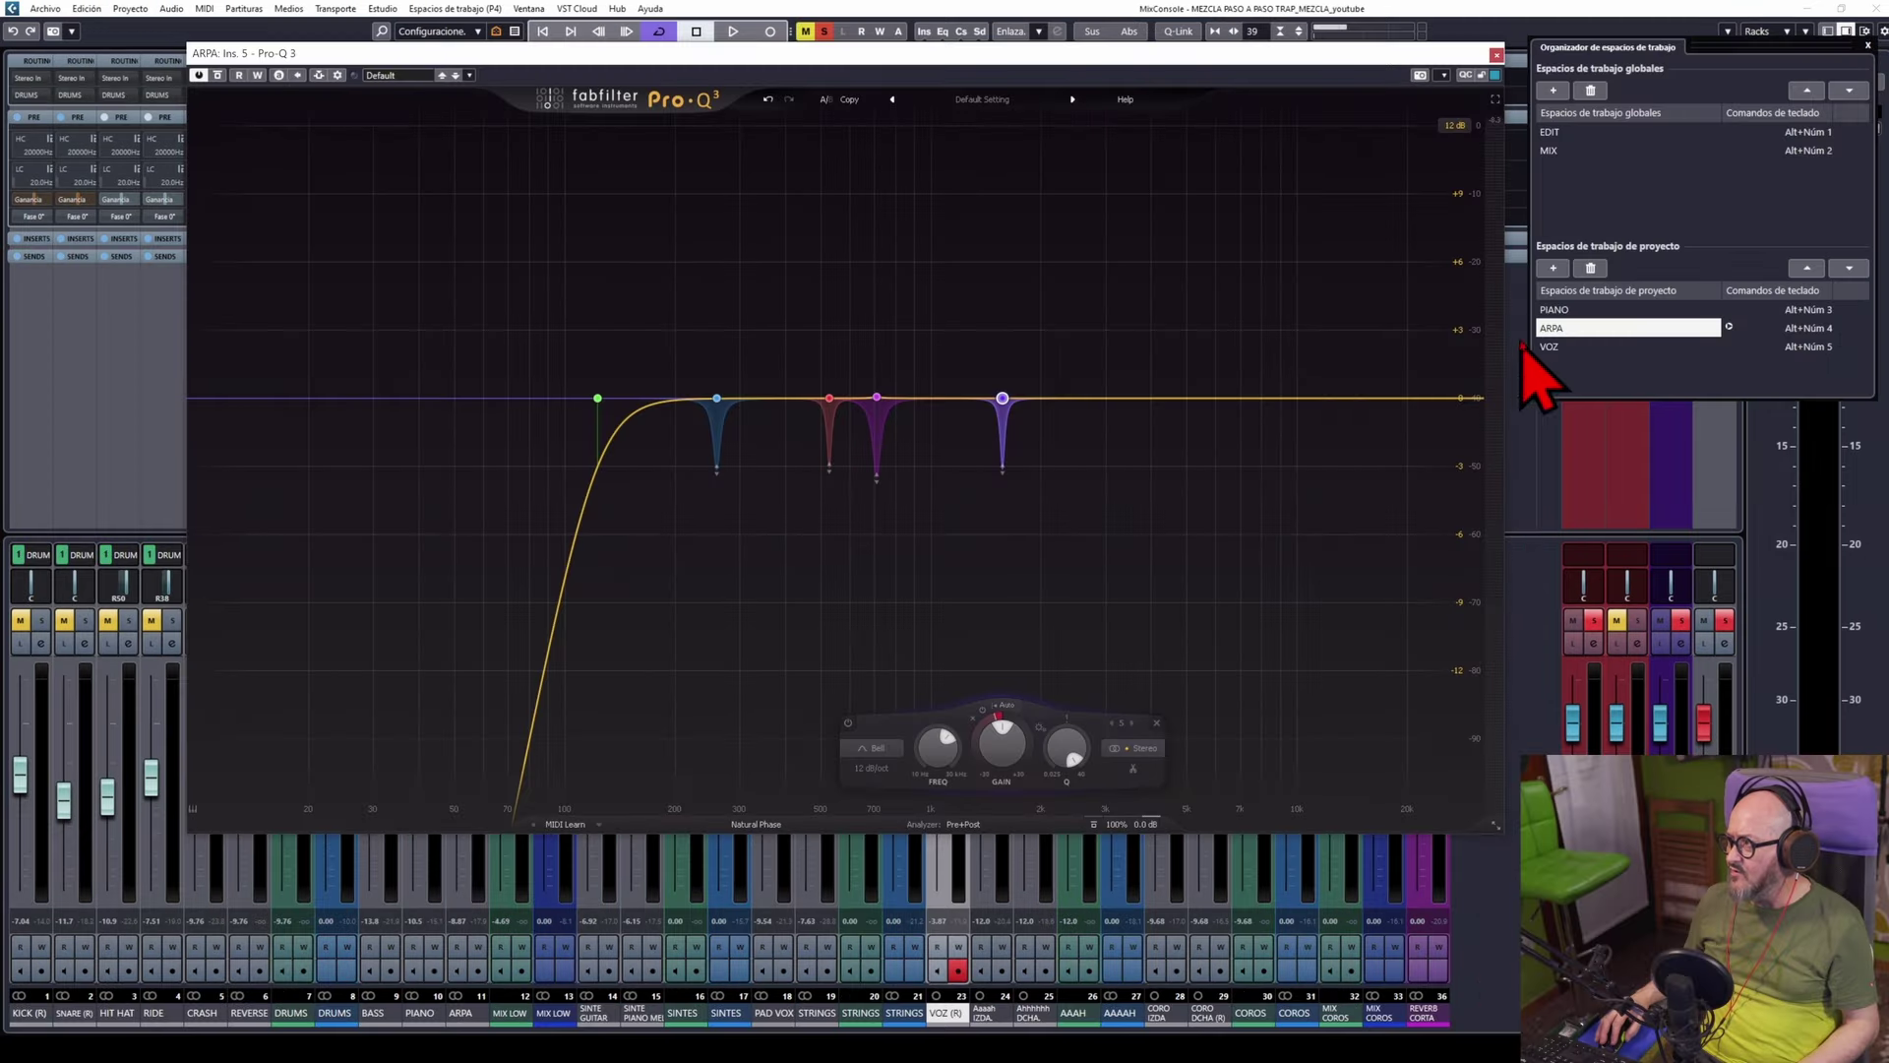
# Load the VOZ project workspace, start playback, and add a narrow bell band at about 187 Hz with Q 27.58
pyautogui.click(1550, 352)
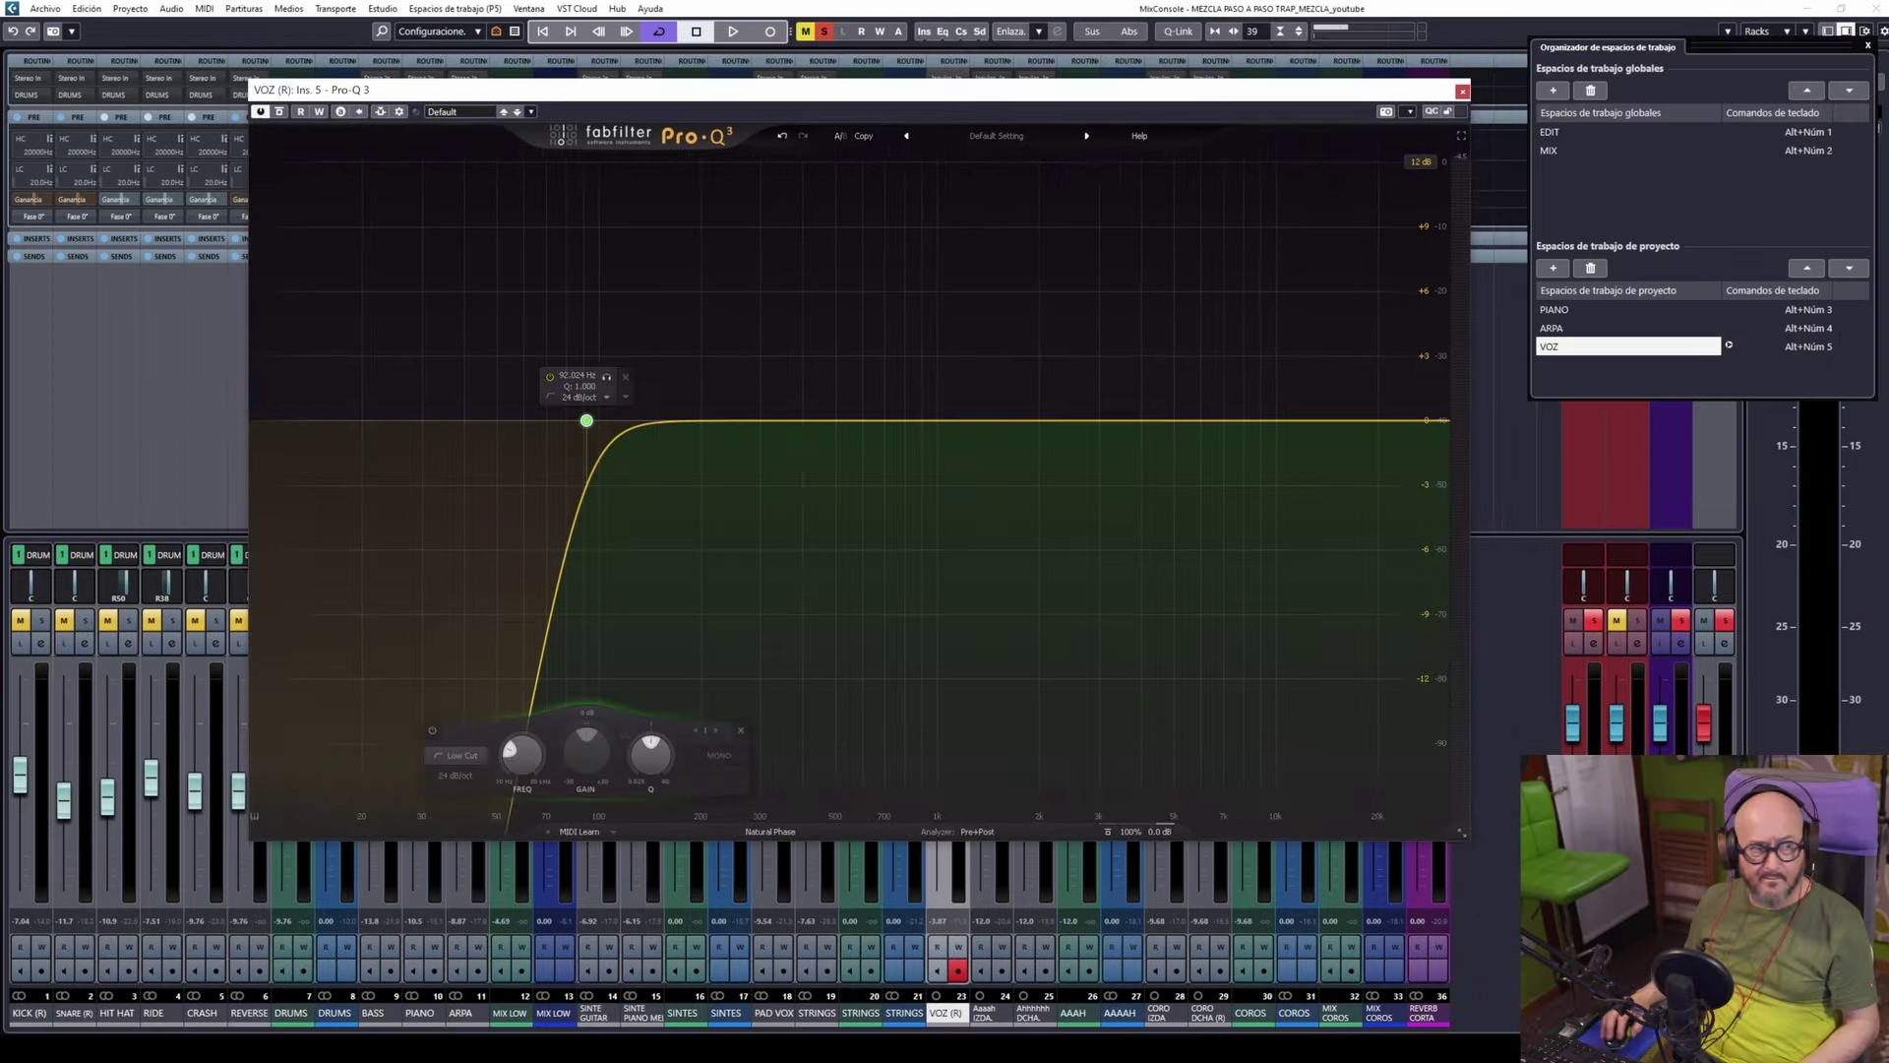
pyautogui.press('space')
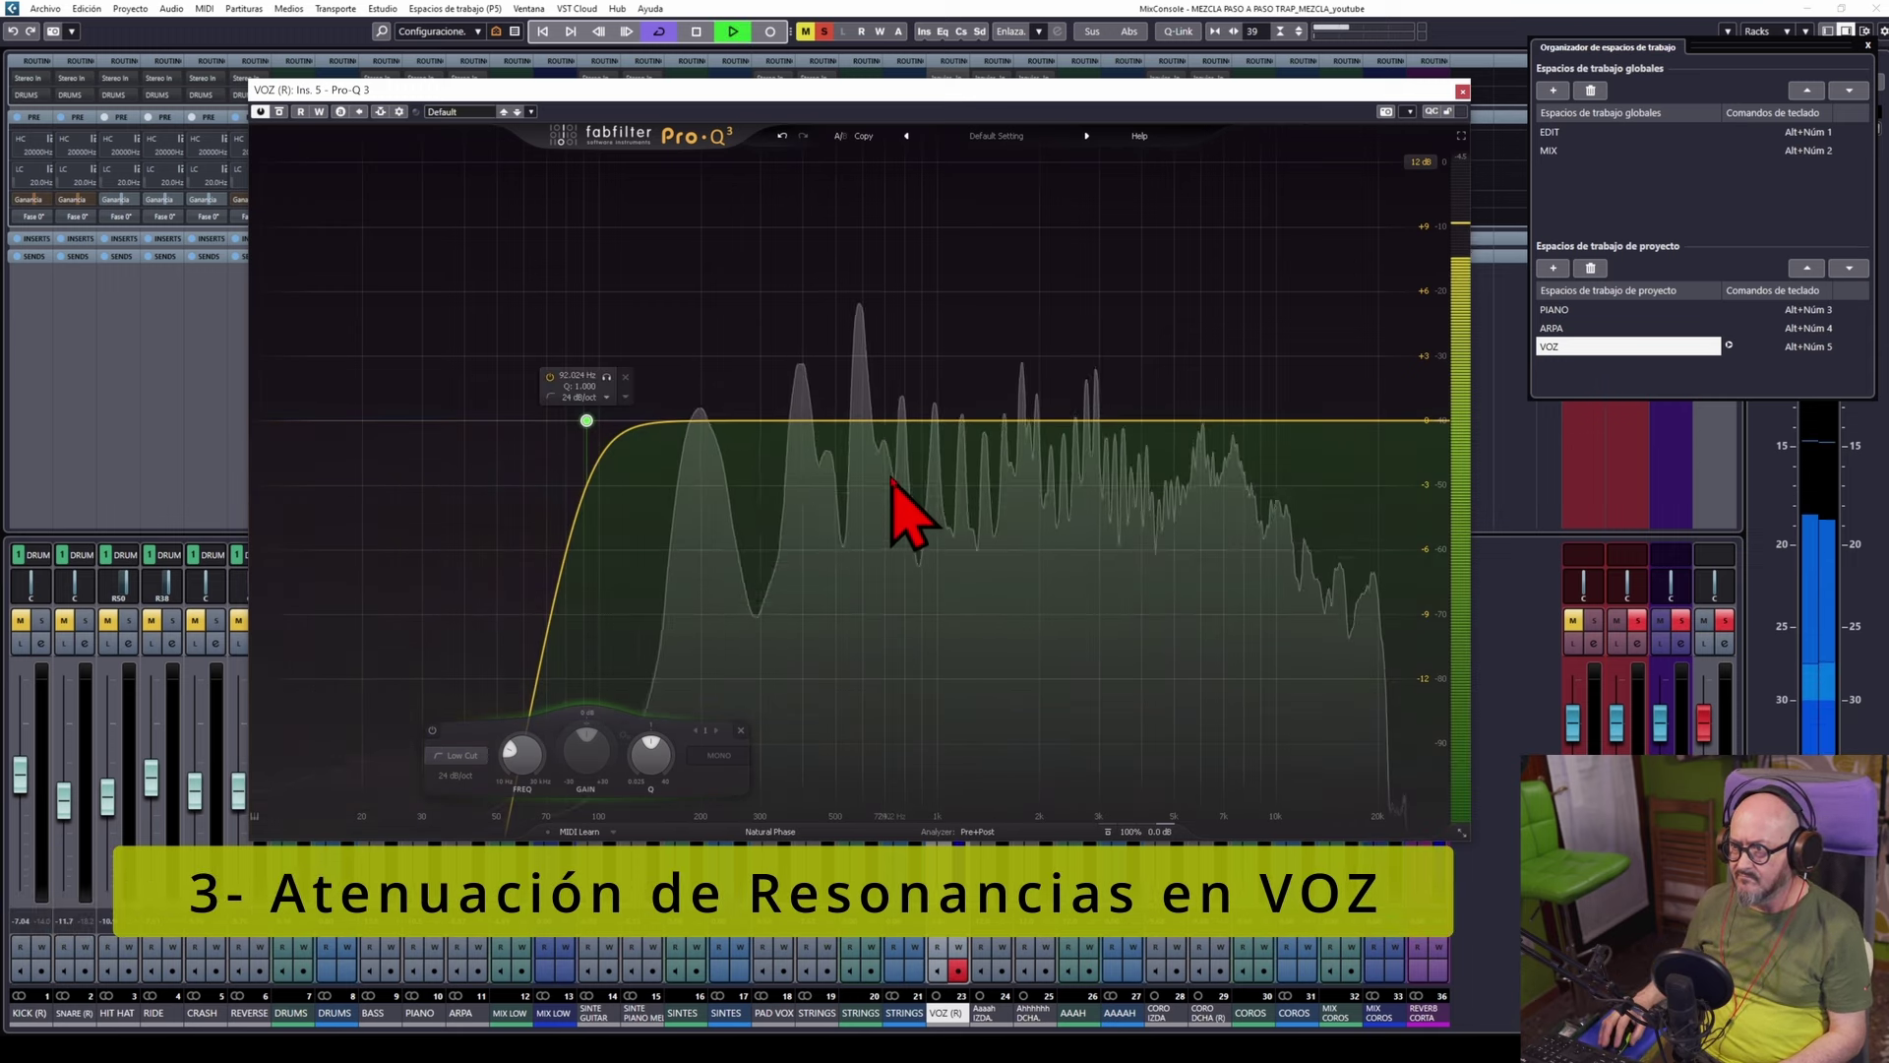
pyautogui.click(691, 420)
pyautogui.moveTo(758, 759); pyautogui.dragTo(790, 685)
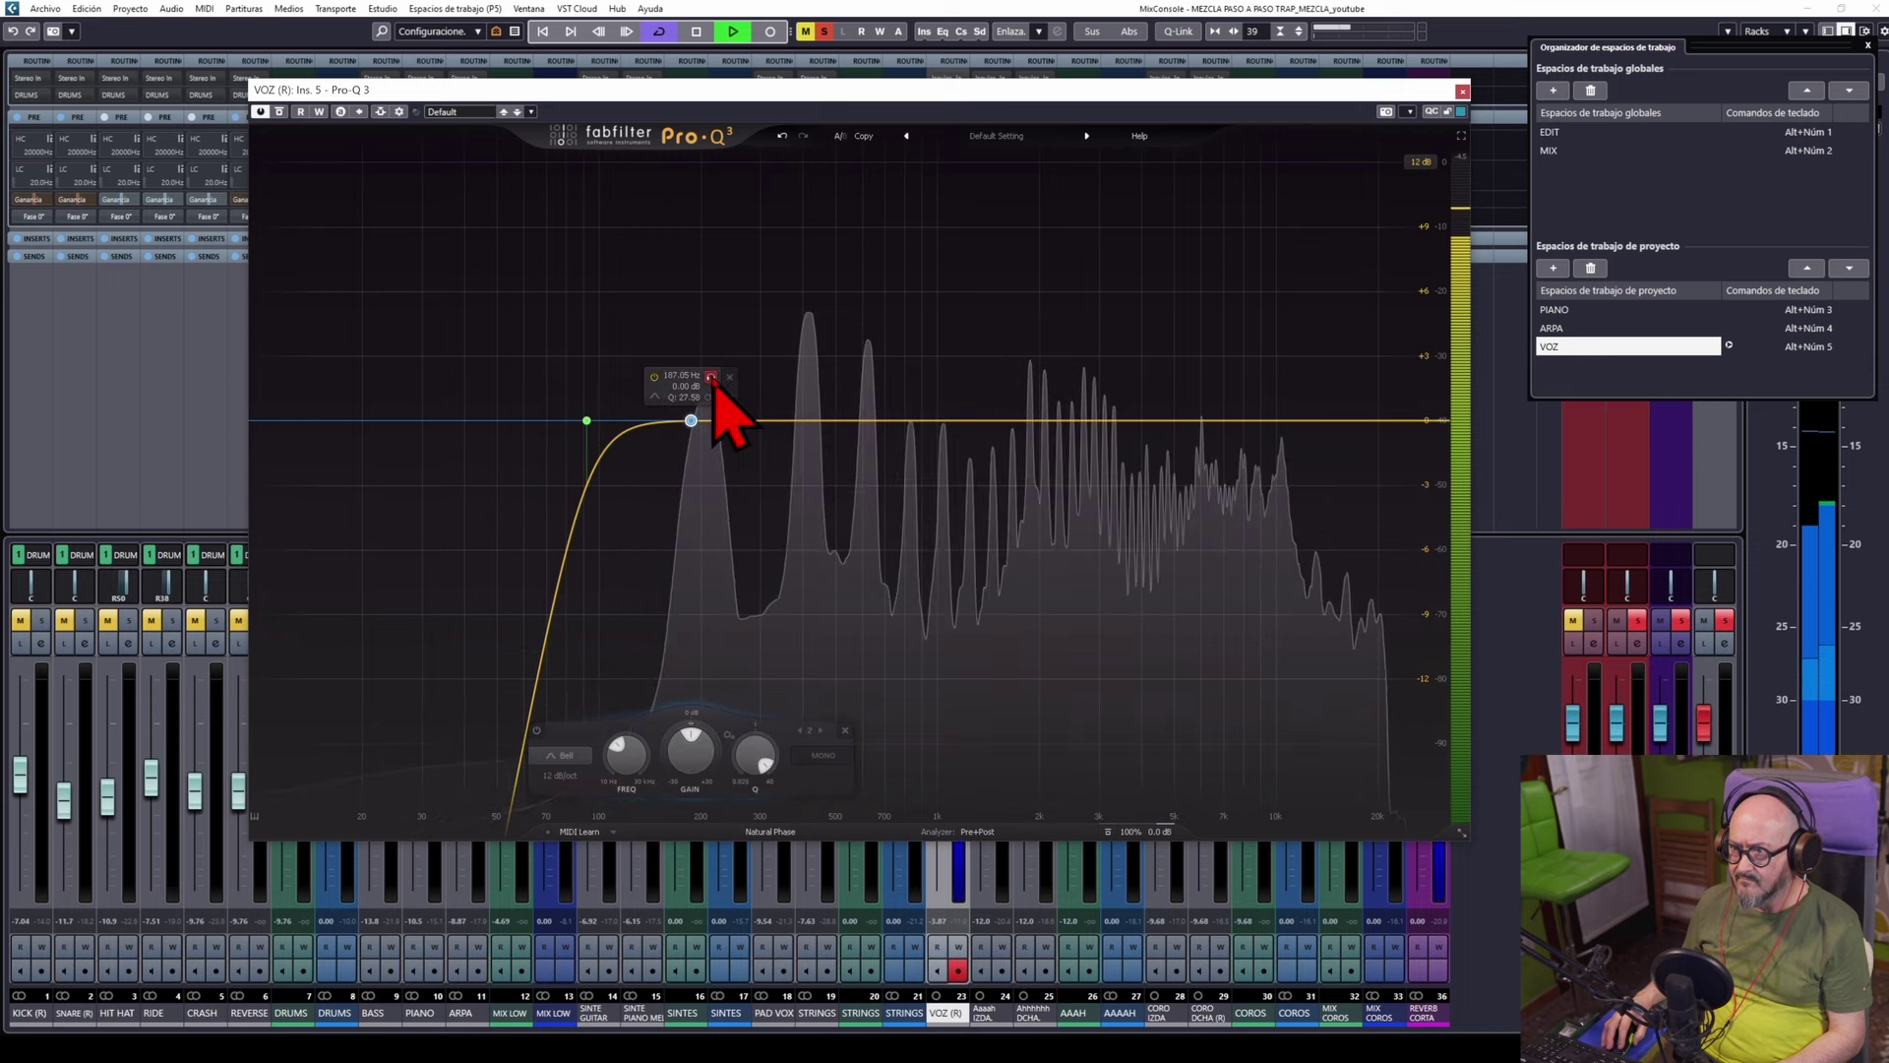
# Tune the low bell band in solo to about 185 Hz with Q 13.51, give it a dynamic cut of about 5 dB, and stop playback
pyautogui.click(710, 378)
pyautogui.moveTo(762, 741); pyautogui.dragTo(757, 752)
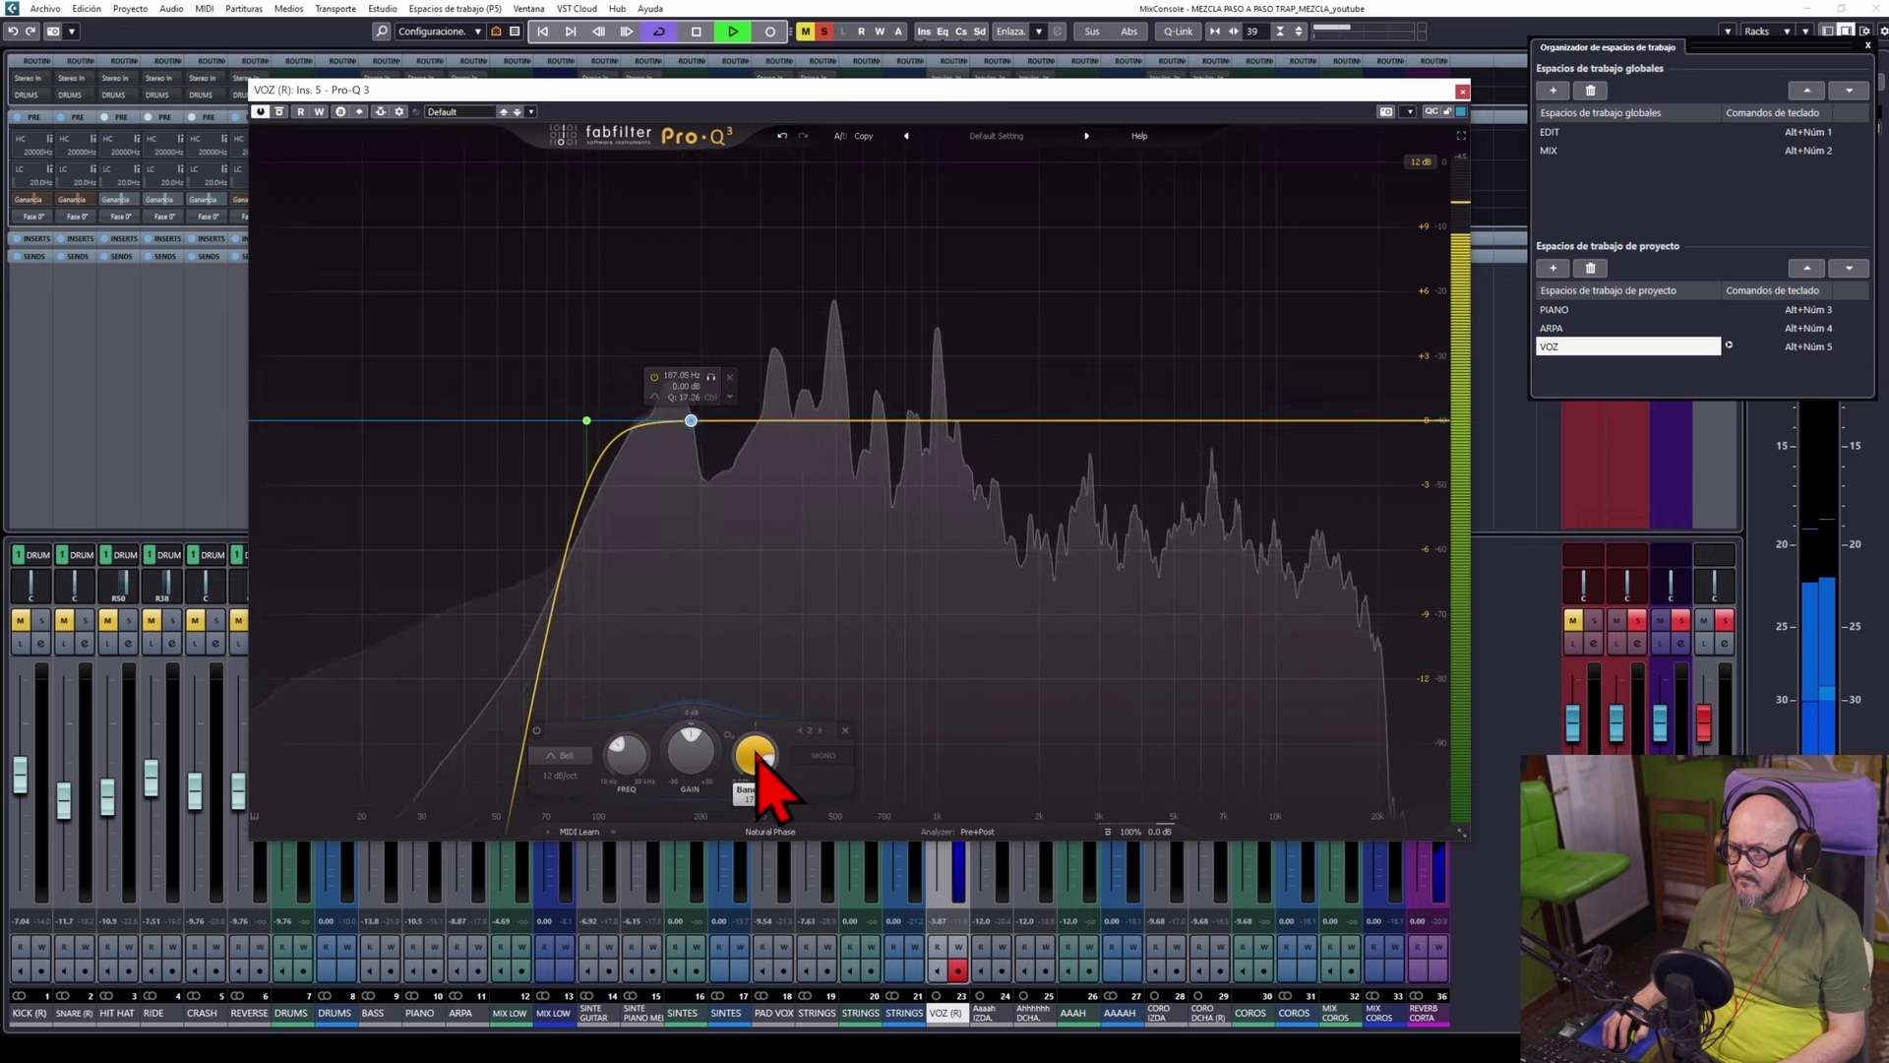
pyautogui.moveTo(708, 380); pyautogui.dragTo(713, 393)
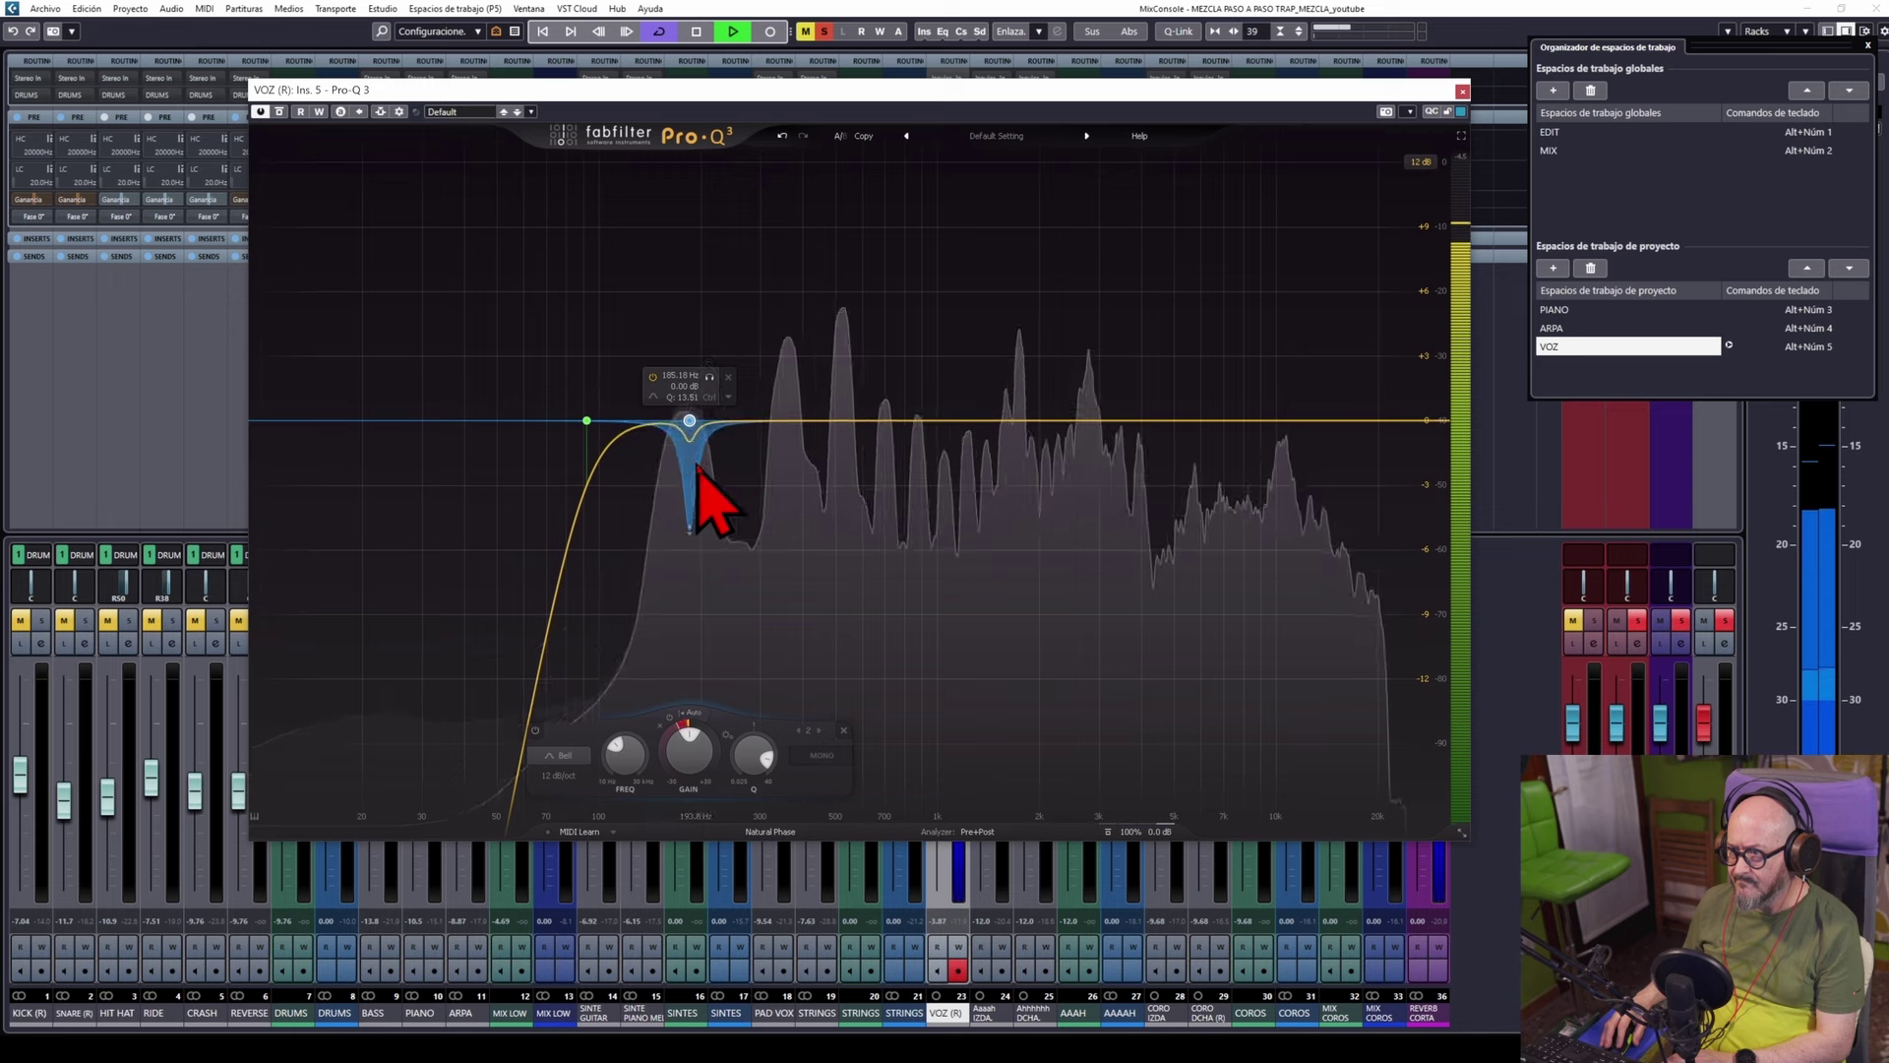
pyautogui.press('space')
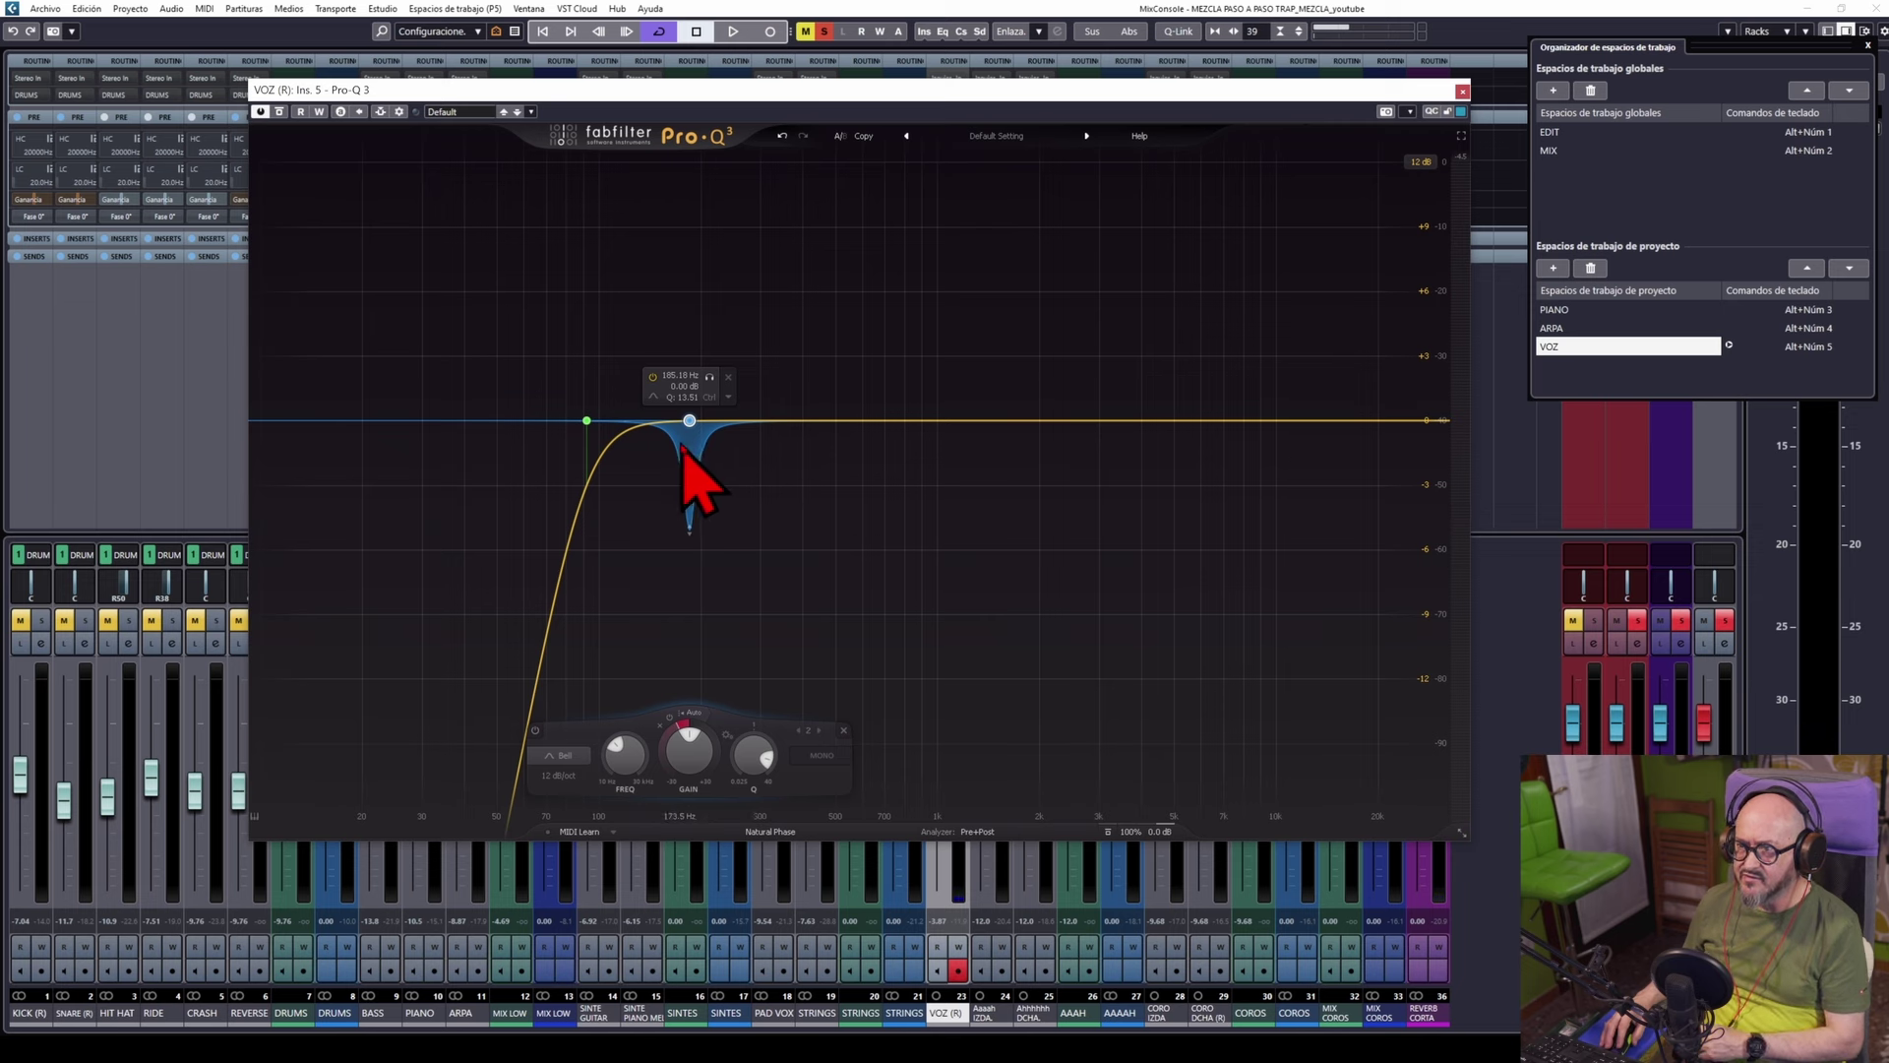
# Add a bell band at about 344 Hz on the VOZ EQ and set its Q to 14.63 during playback
pyautogui.click(782, 423)
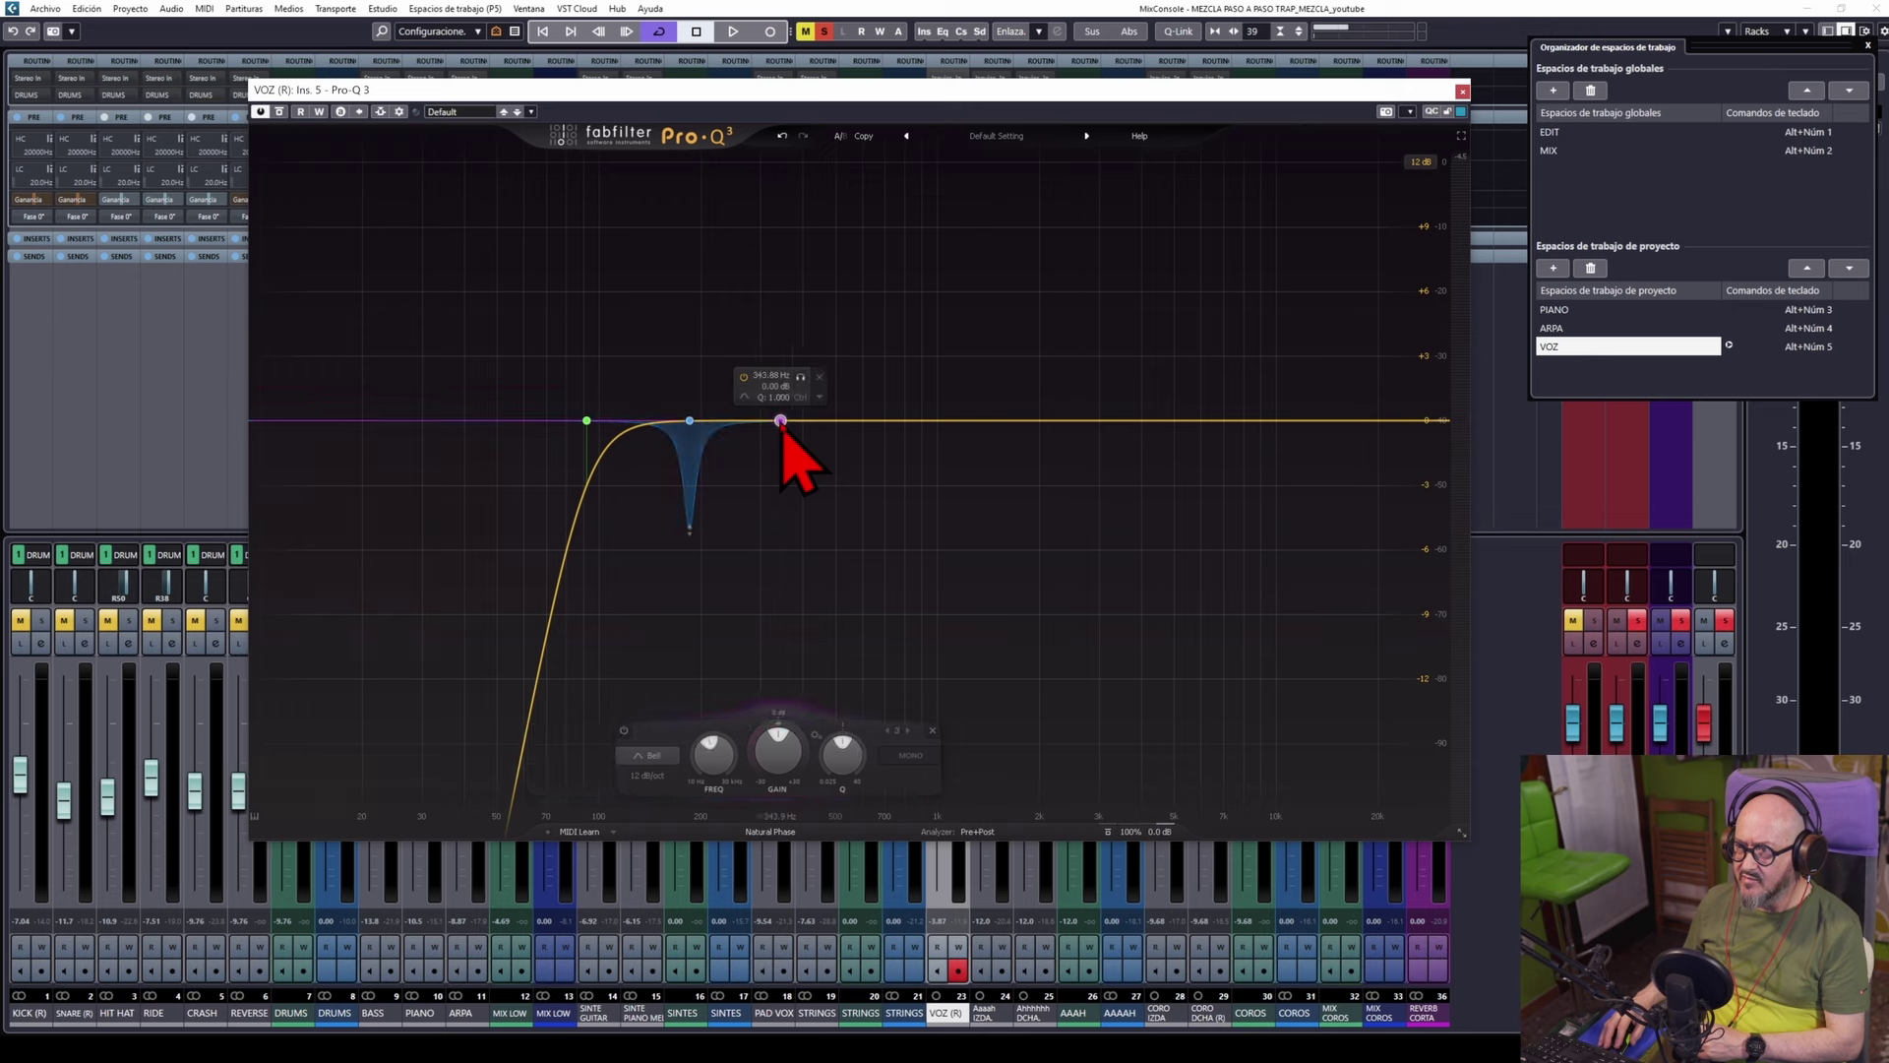
pyautogui.moveTo(852, 753); pyautogui.dragTo(868, 681)
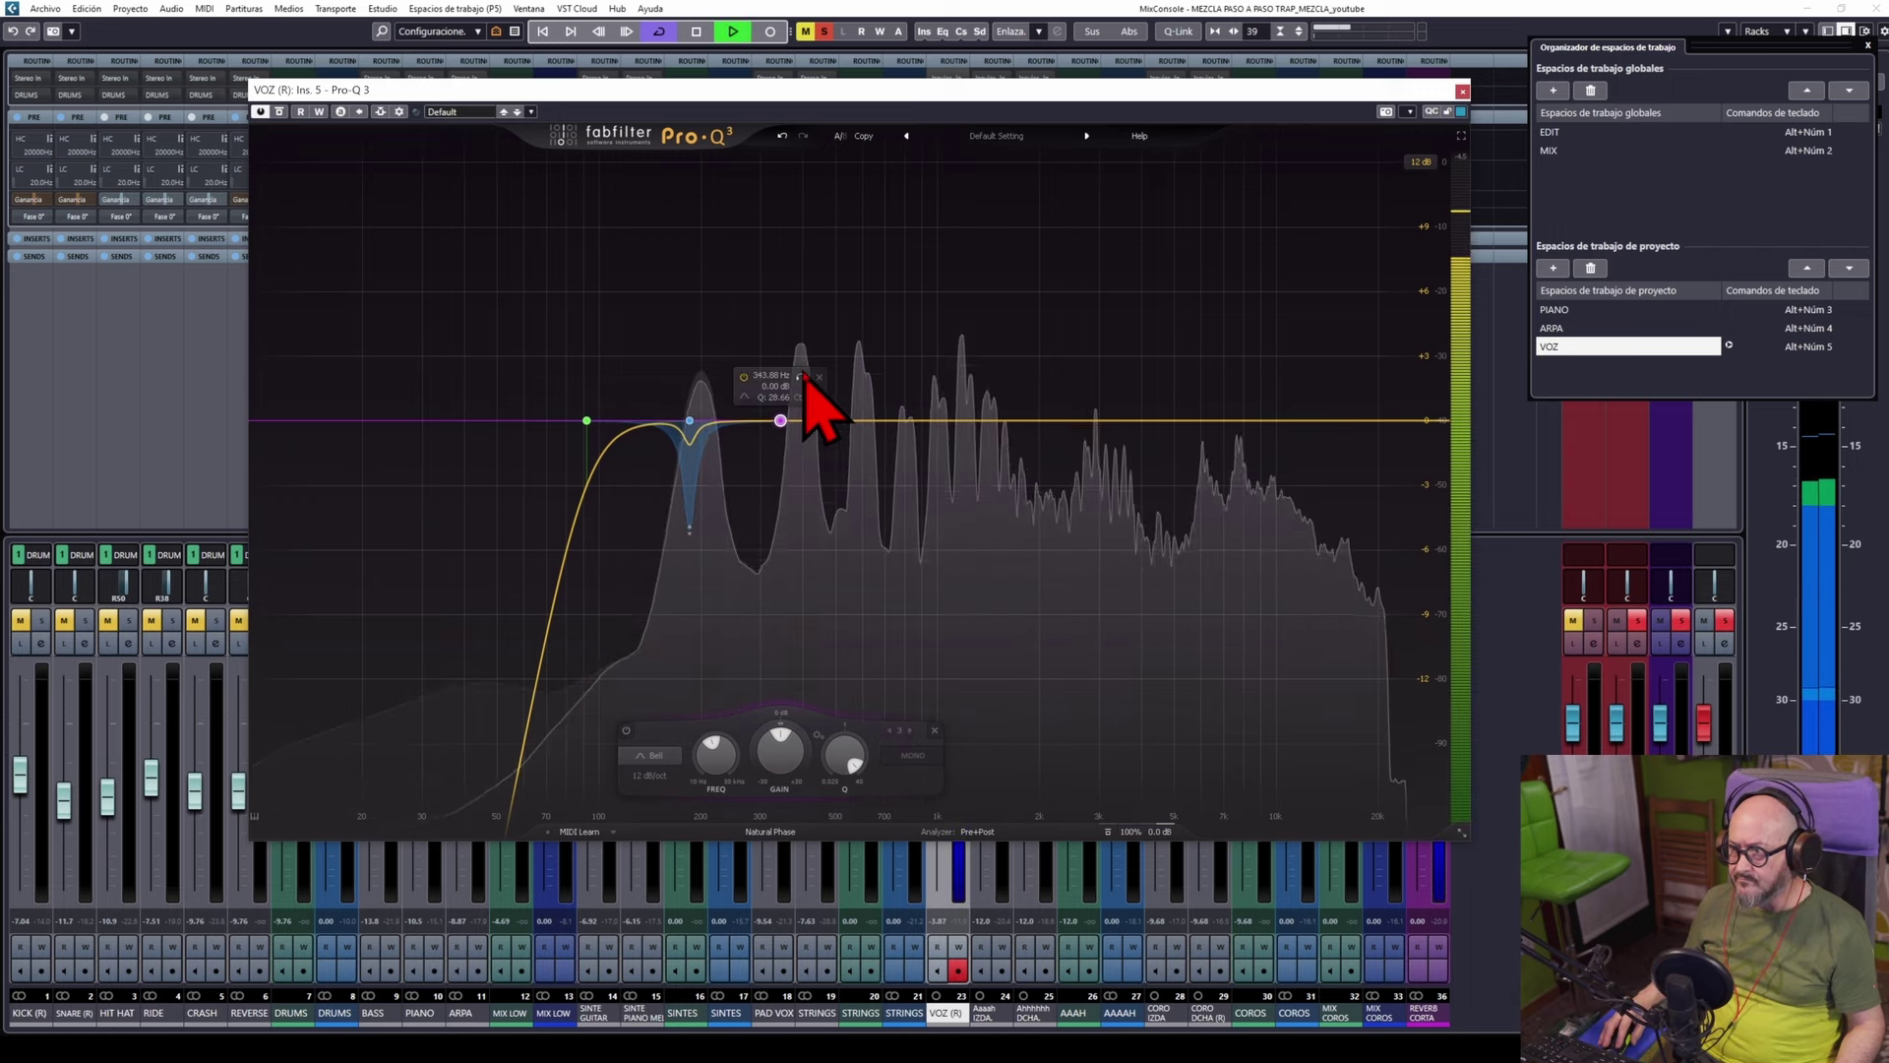
pyautogui.click(801, 380)
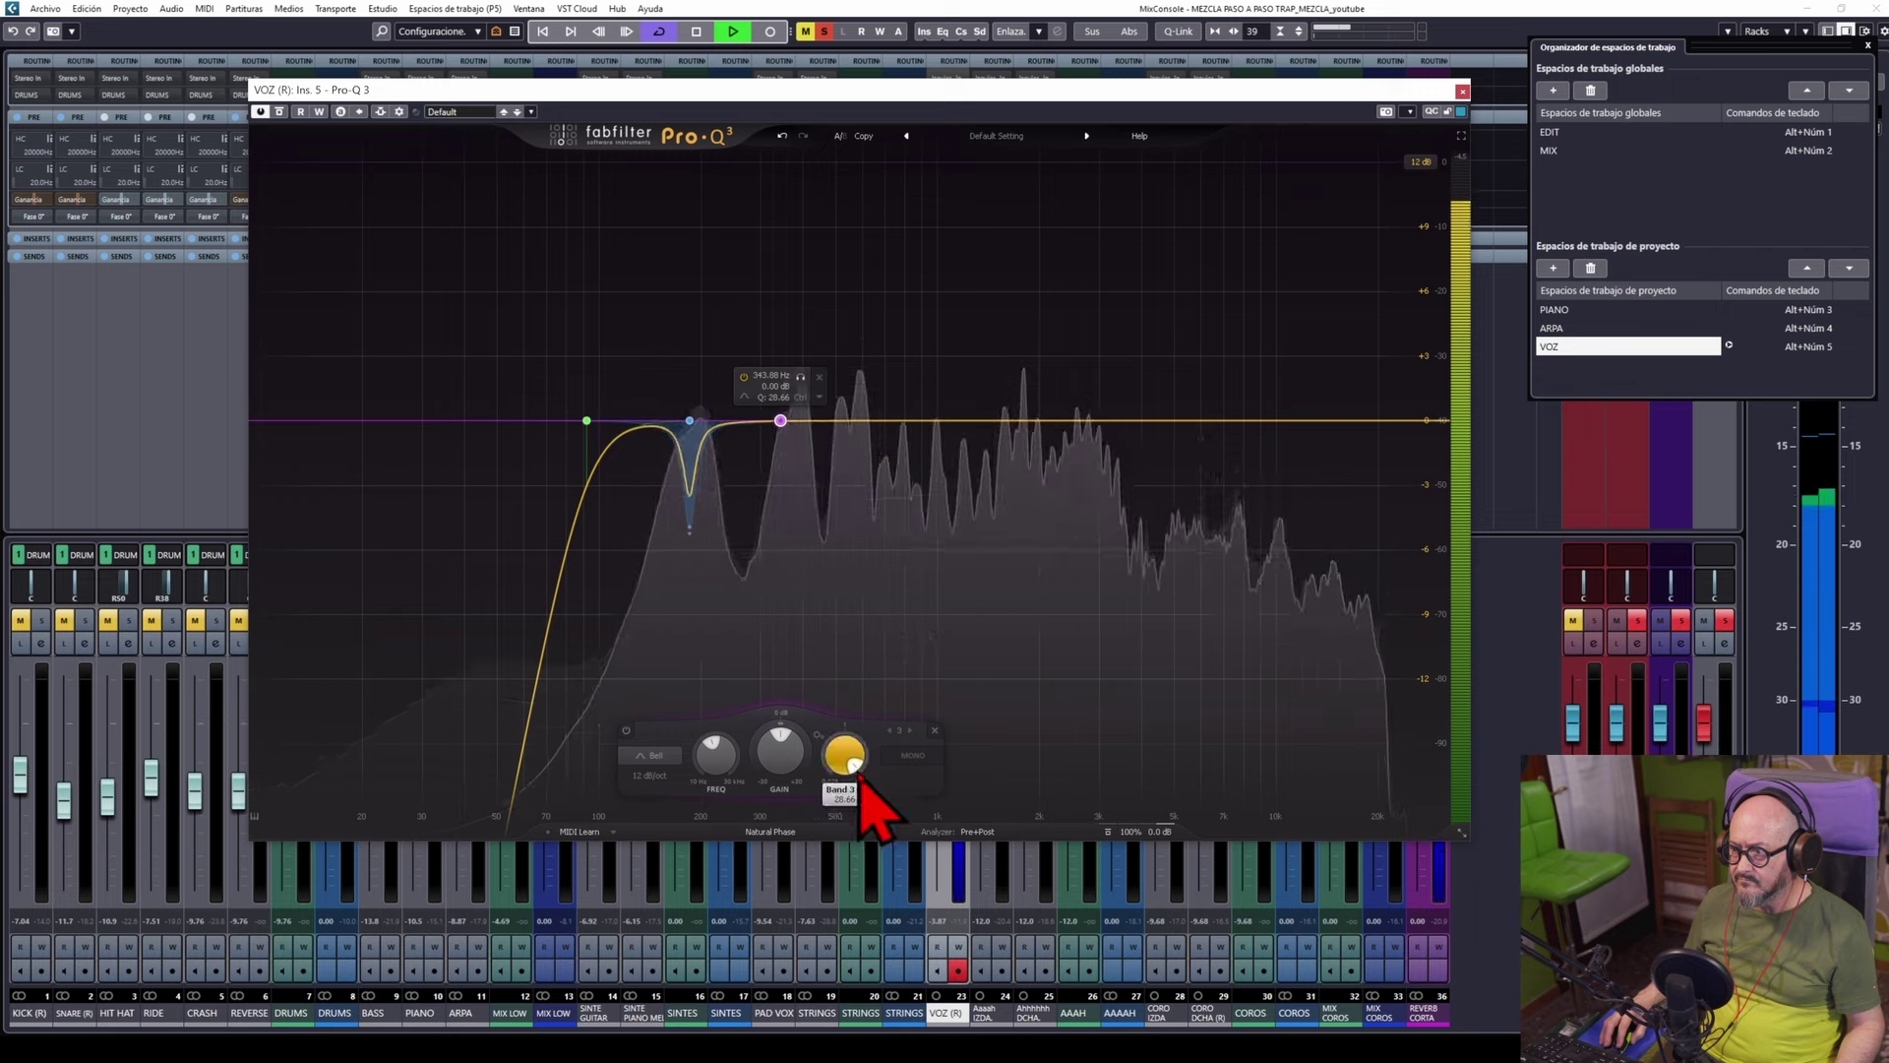
pyautogui.scroll(-2, 854, 773)
pyautogui.scroll(-3, 854, 772)
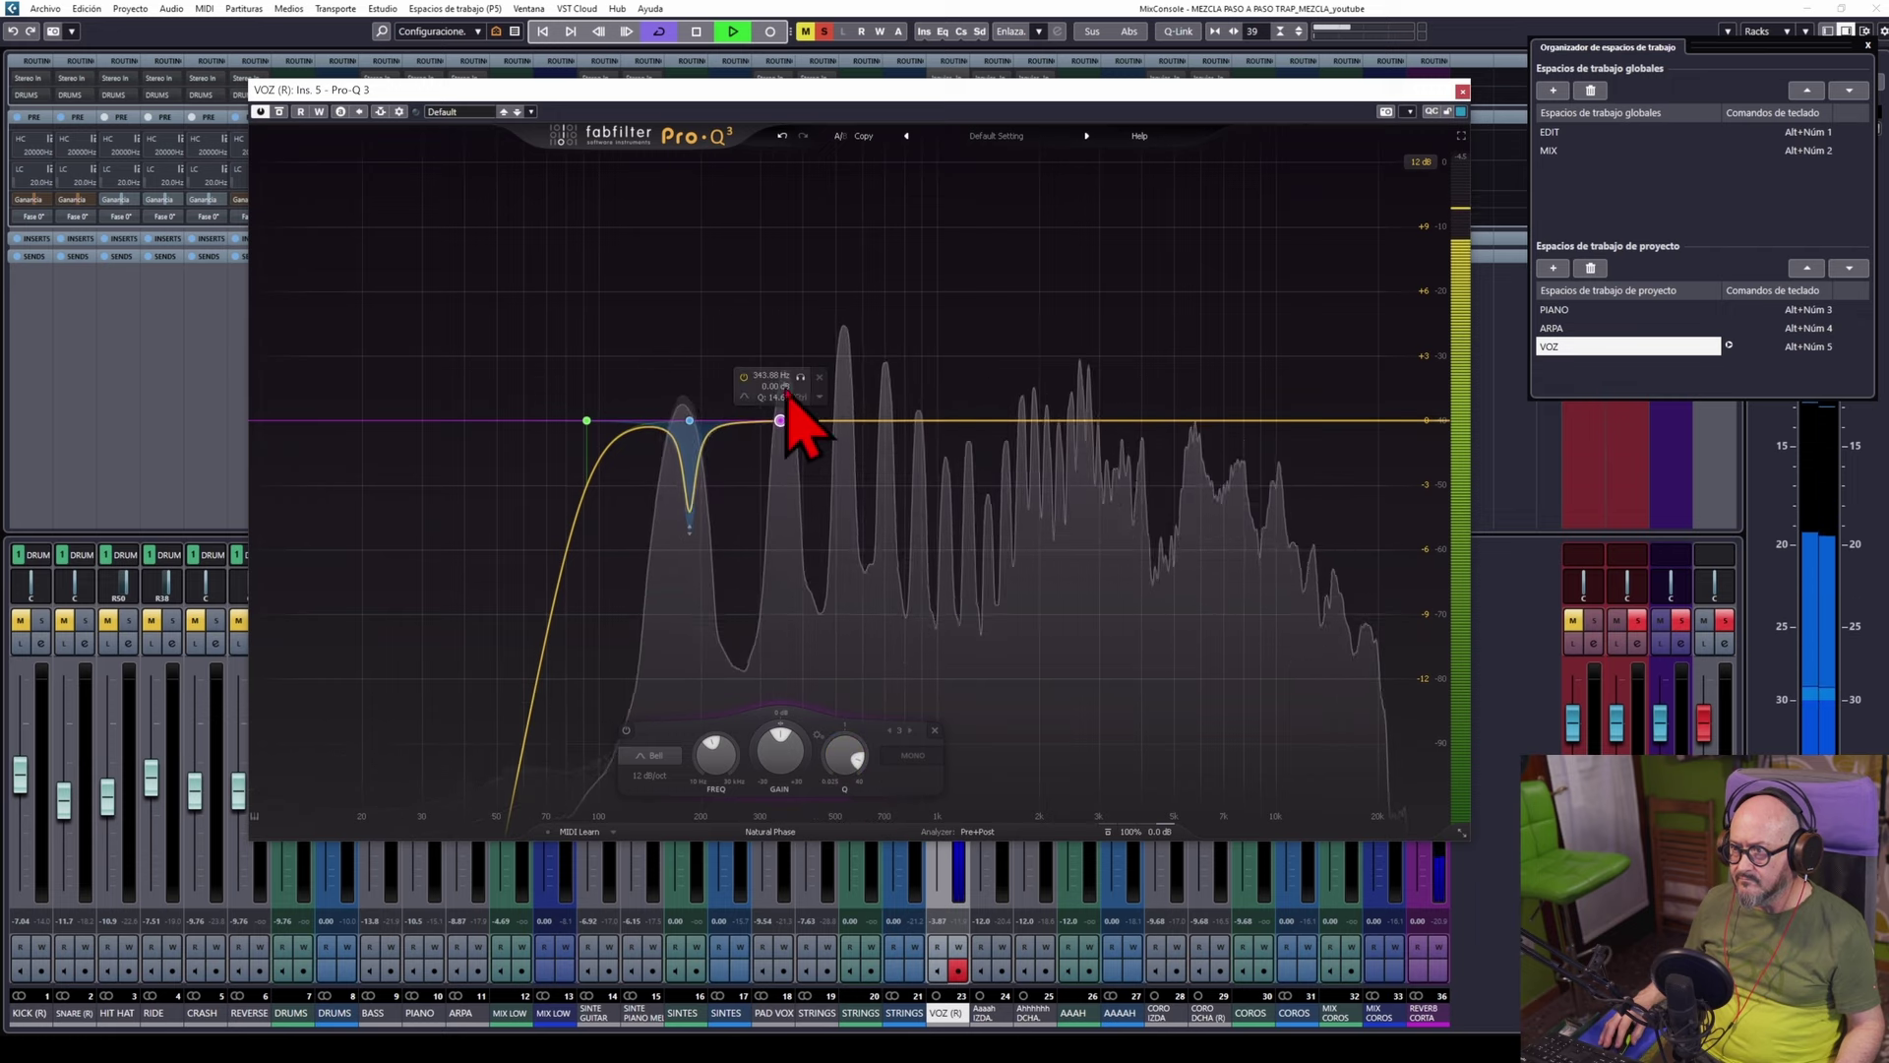
# Sweep the 344 Hz band in solo to about 425 Hz and give it a dynamic cut of about 3 dB with Q 23.33
pyautogui.click(801, 378)
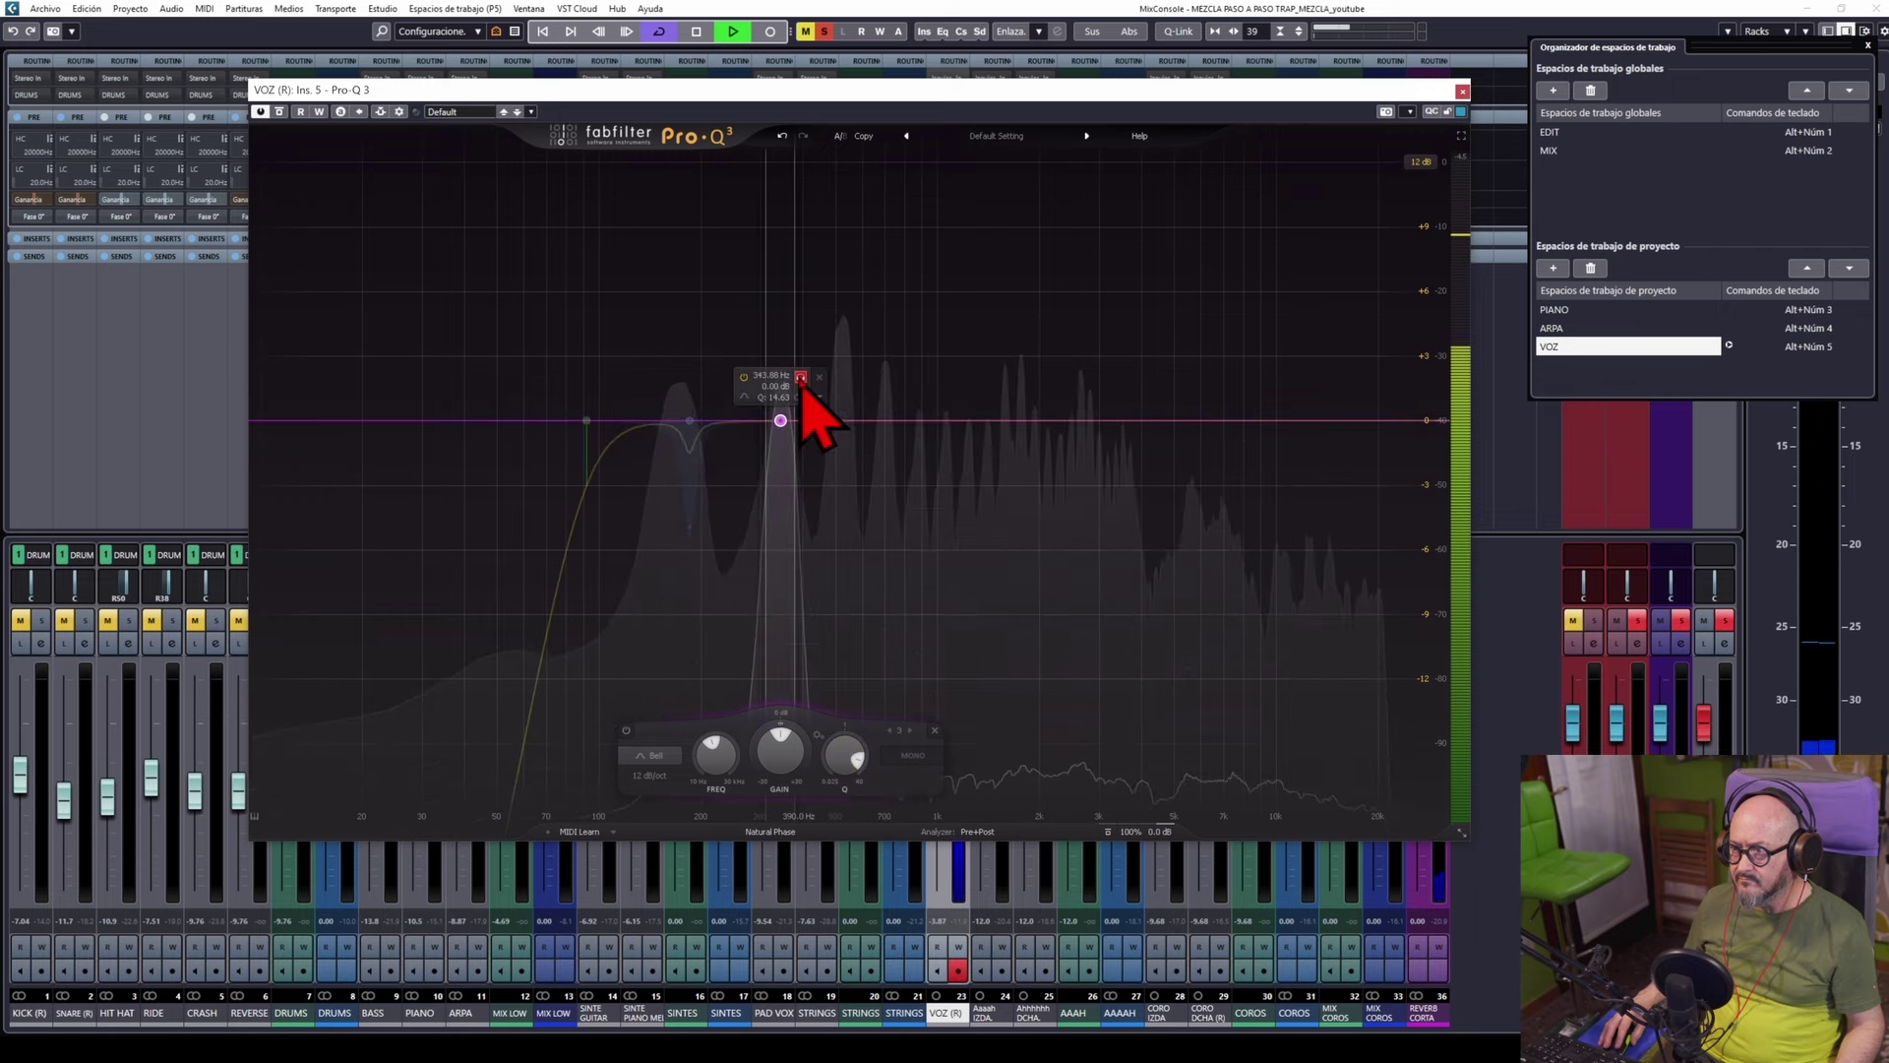
pyautogui.moveTo(802, 384); pyautogui.dragTo(834, 397)
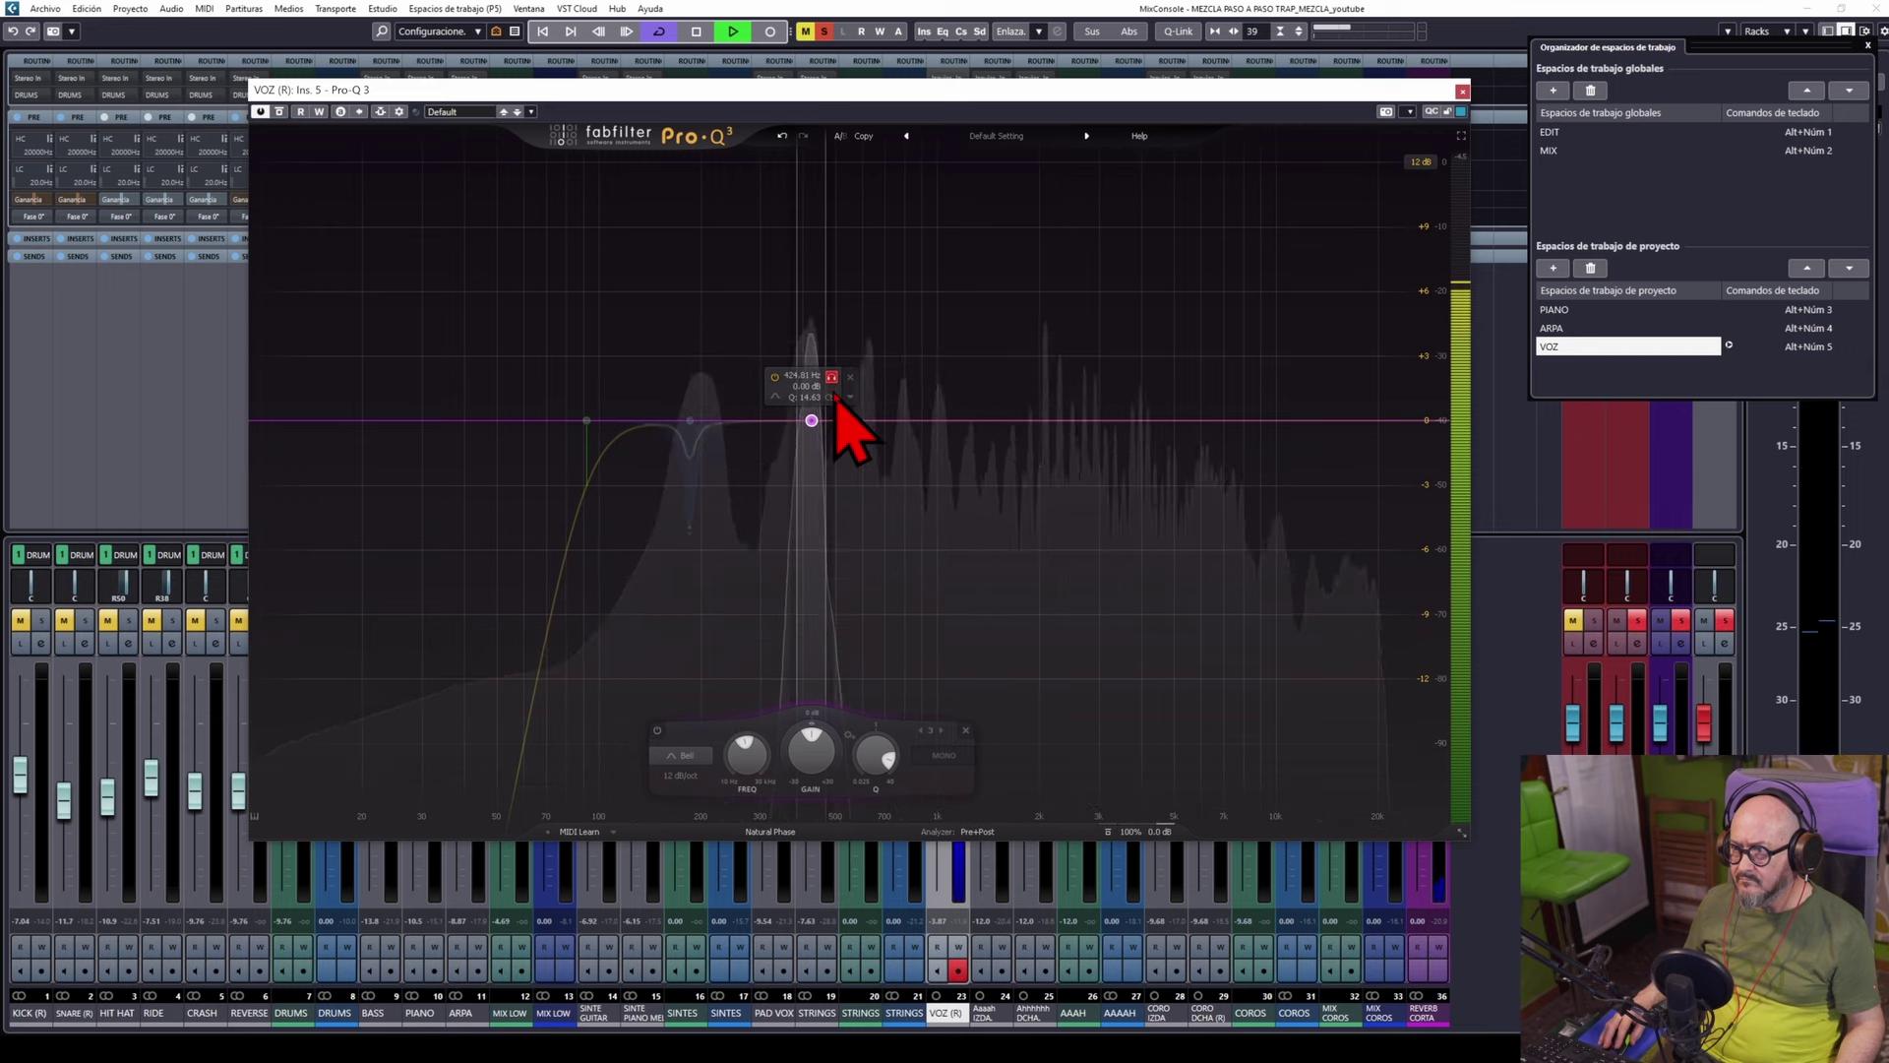
pyautogui.moveTo(836, 398); pyautogui.dragTo(846, 433)
pyautogui.moveTo(791, 746); pyautogui.dragTo(771, 787)
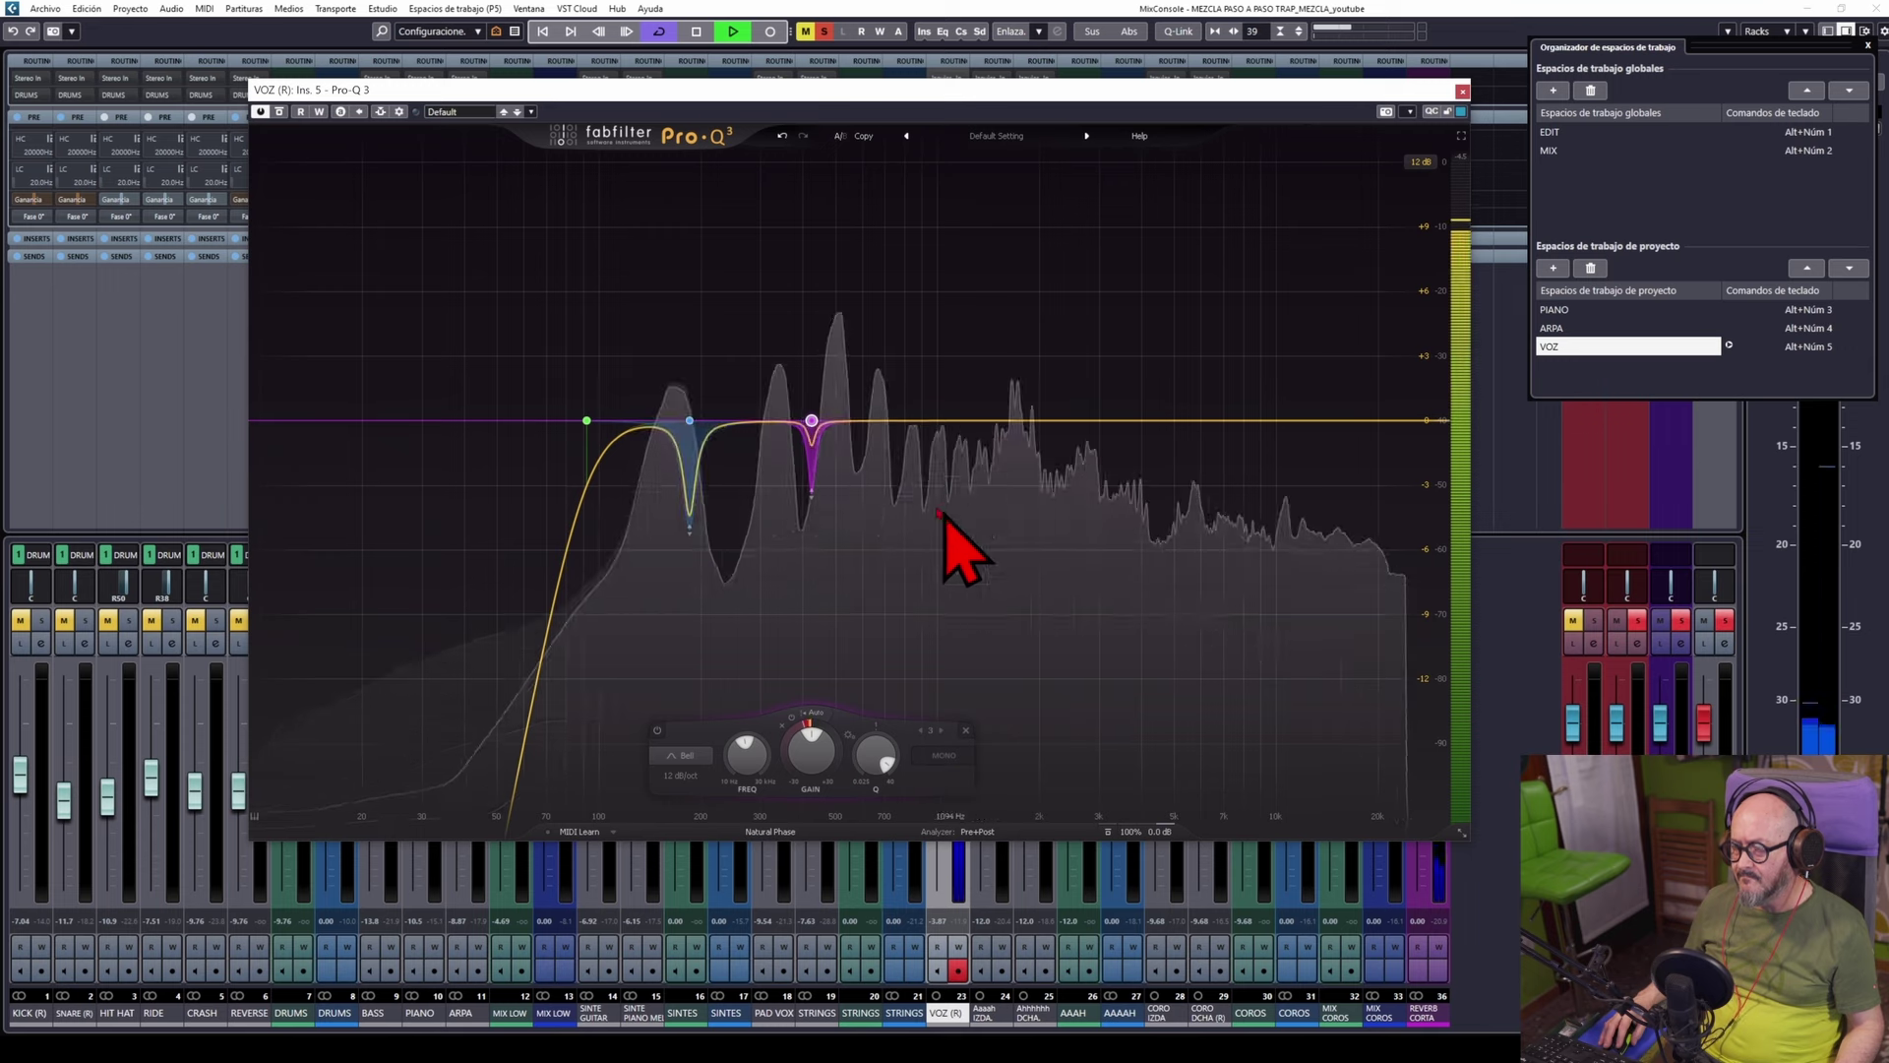
# Add a bell band with Q 34.80, tune it in solo to about 620 Hz, and set its dynamic range to -2.96 dB
pyautogui.moveTo(823, 457)
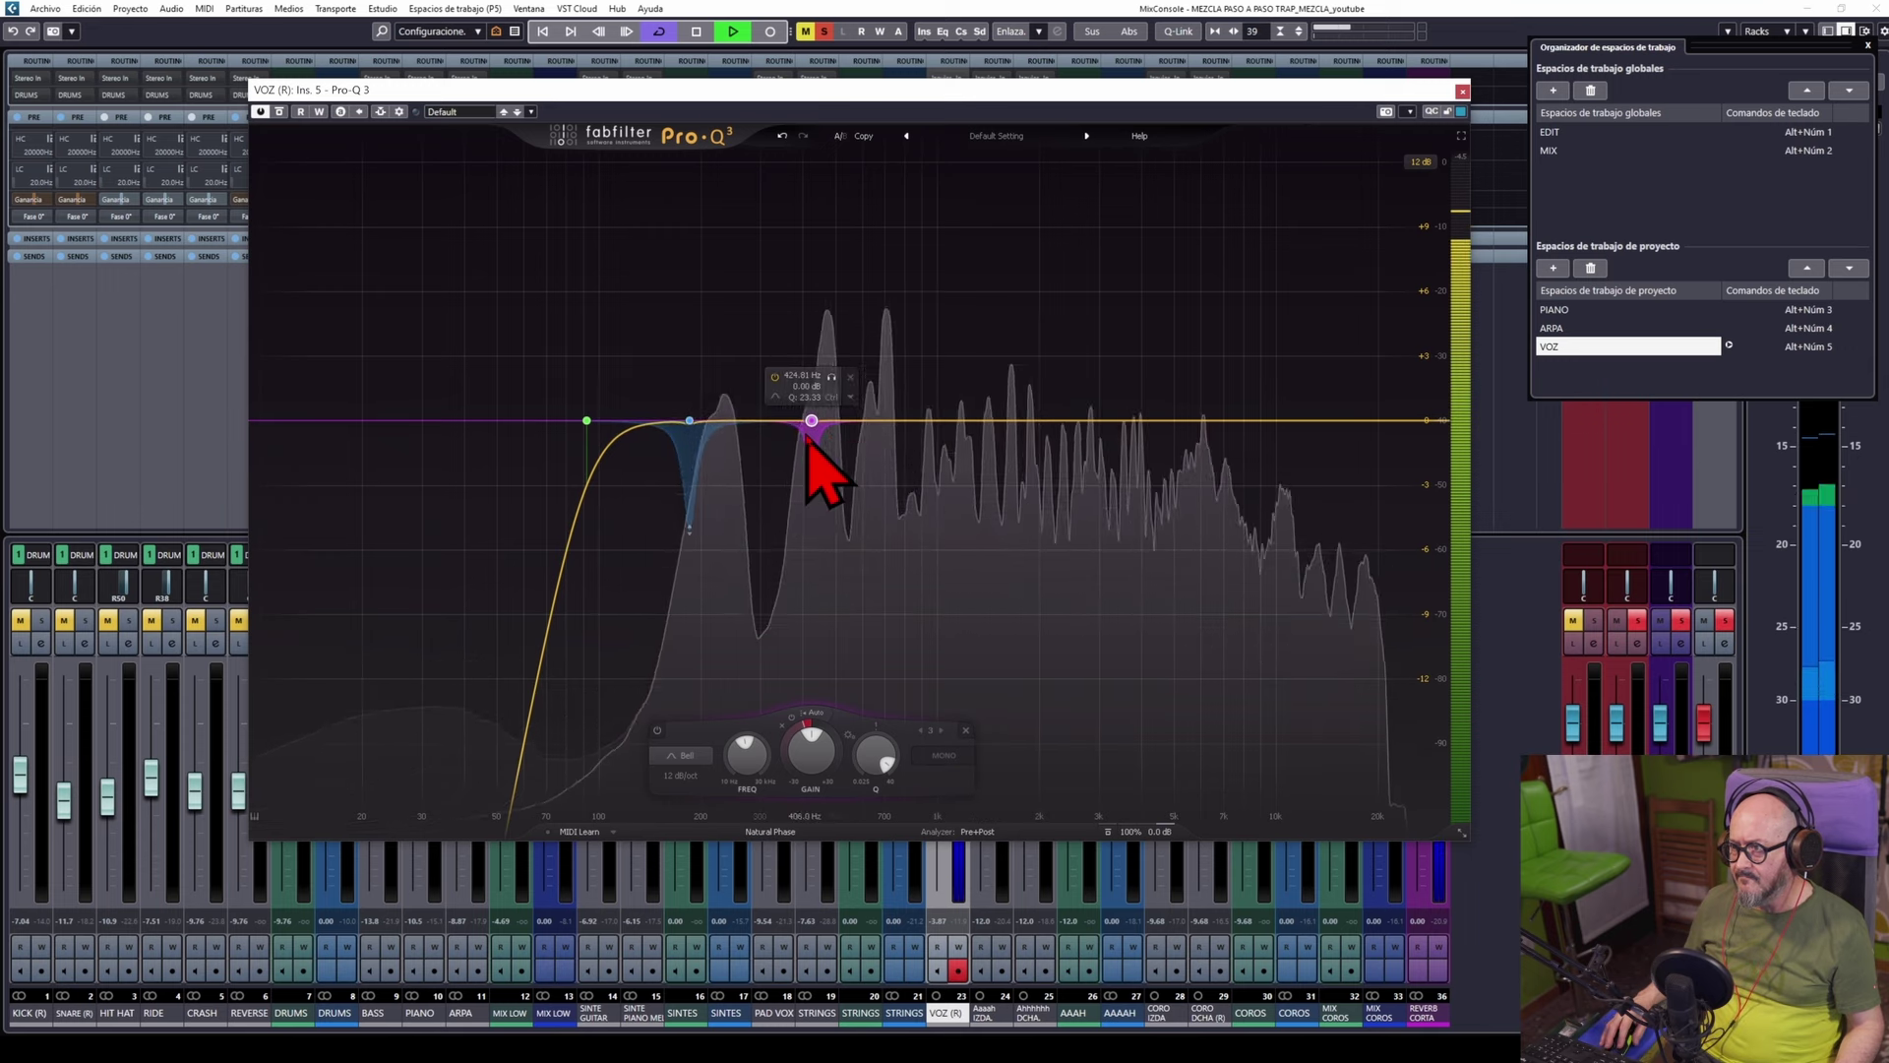
pyautogui.click(874, 422)
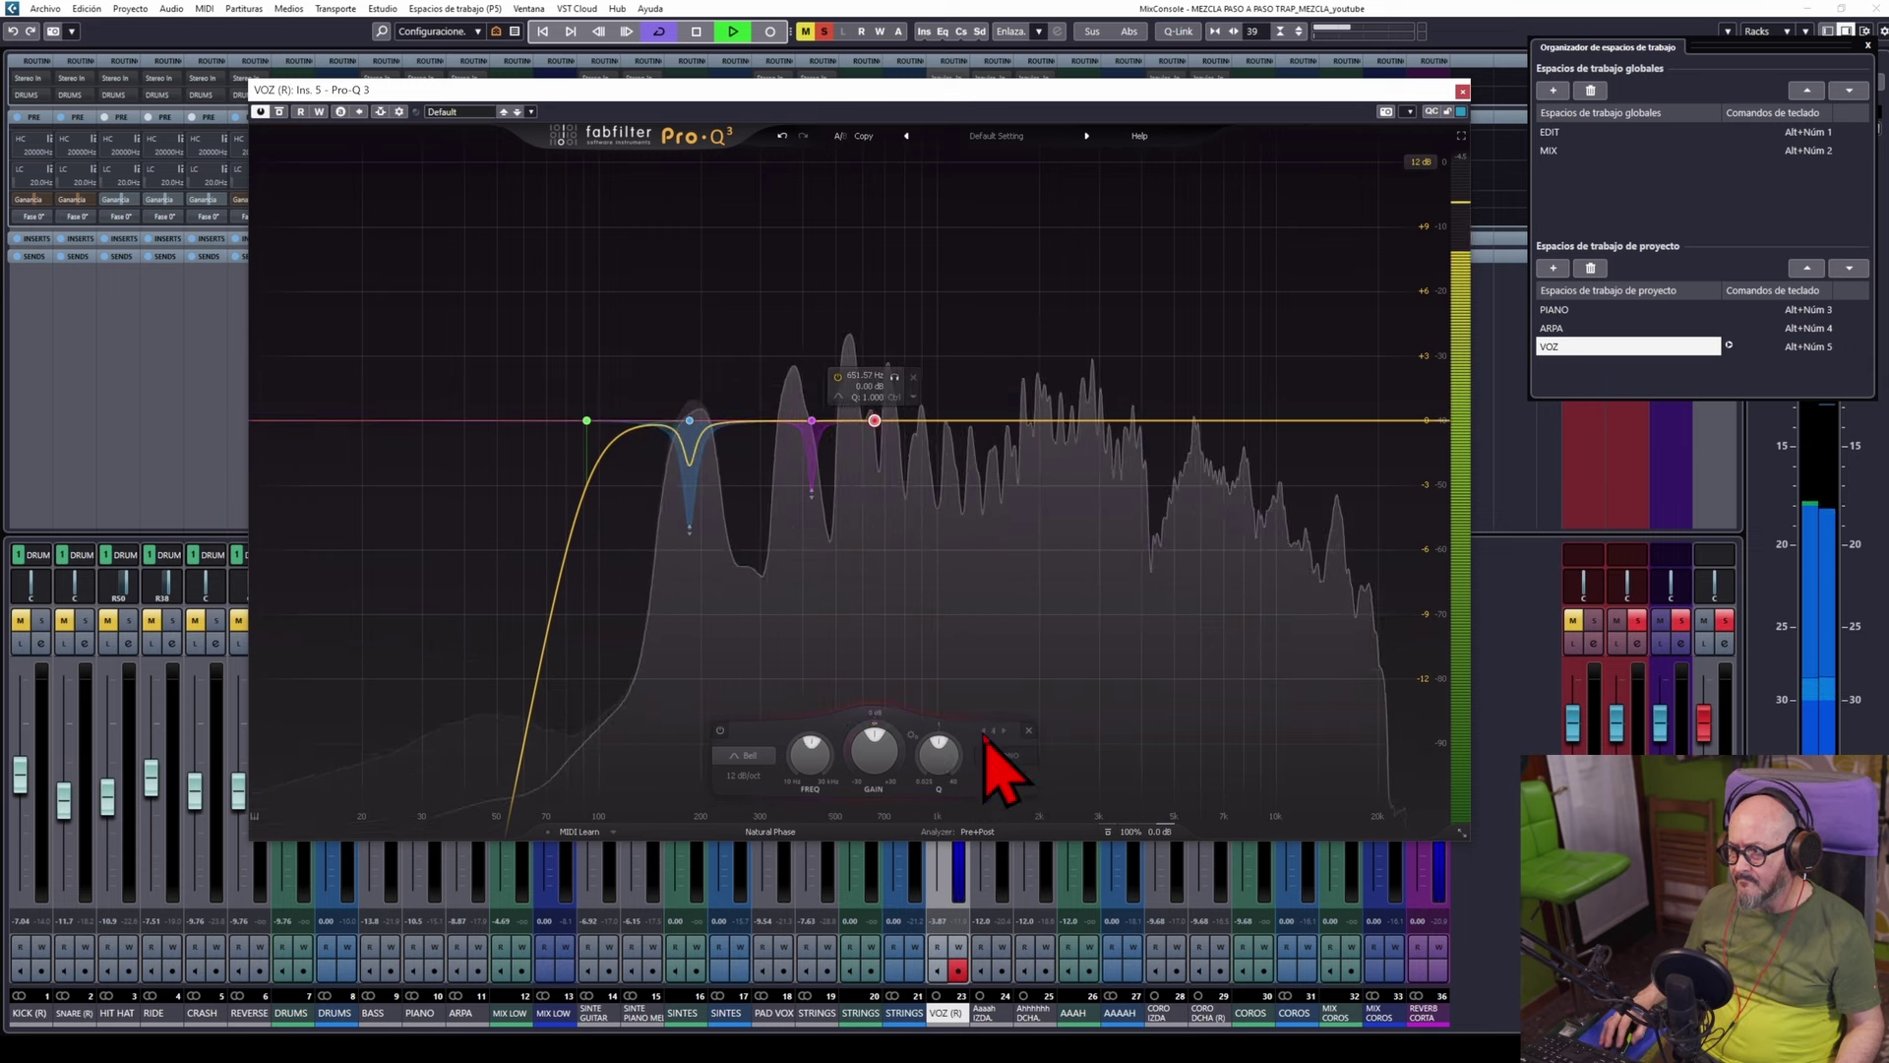
pyautogui.moveTo(919, 482)
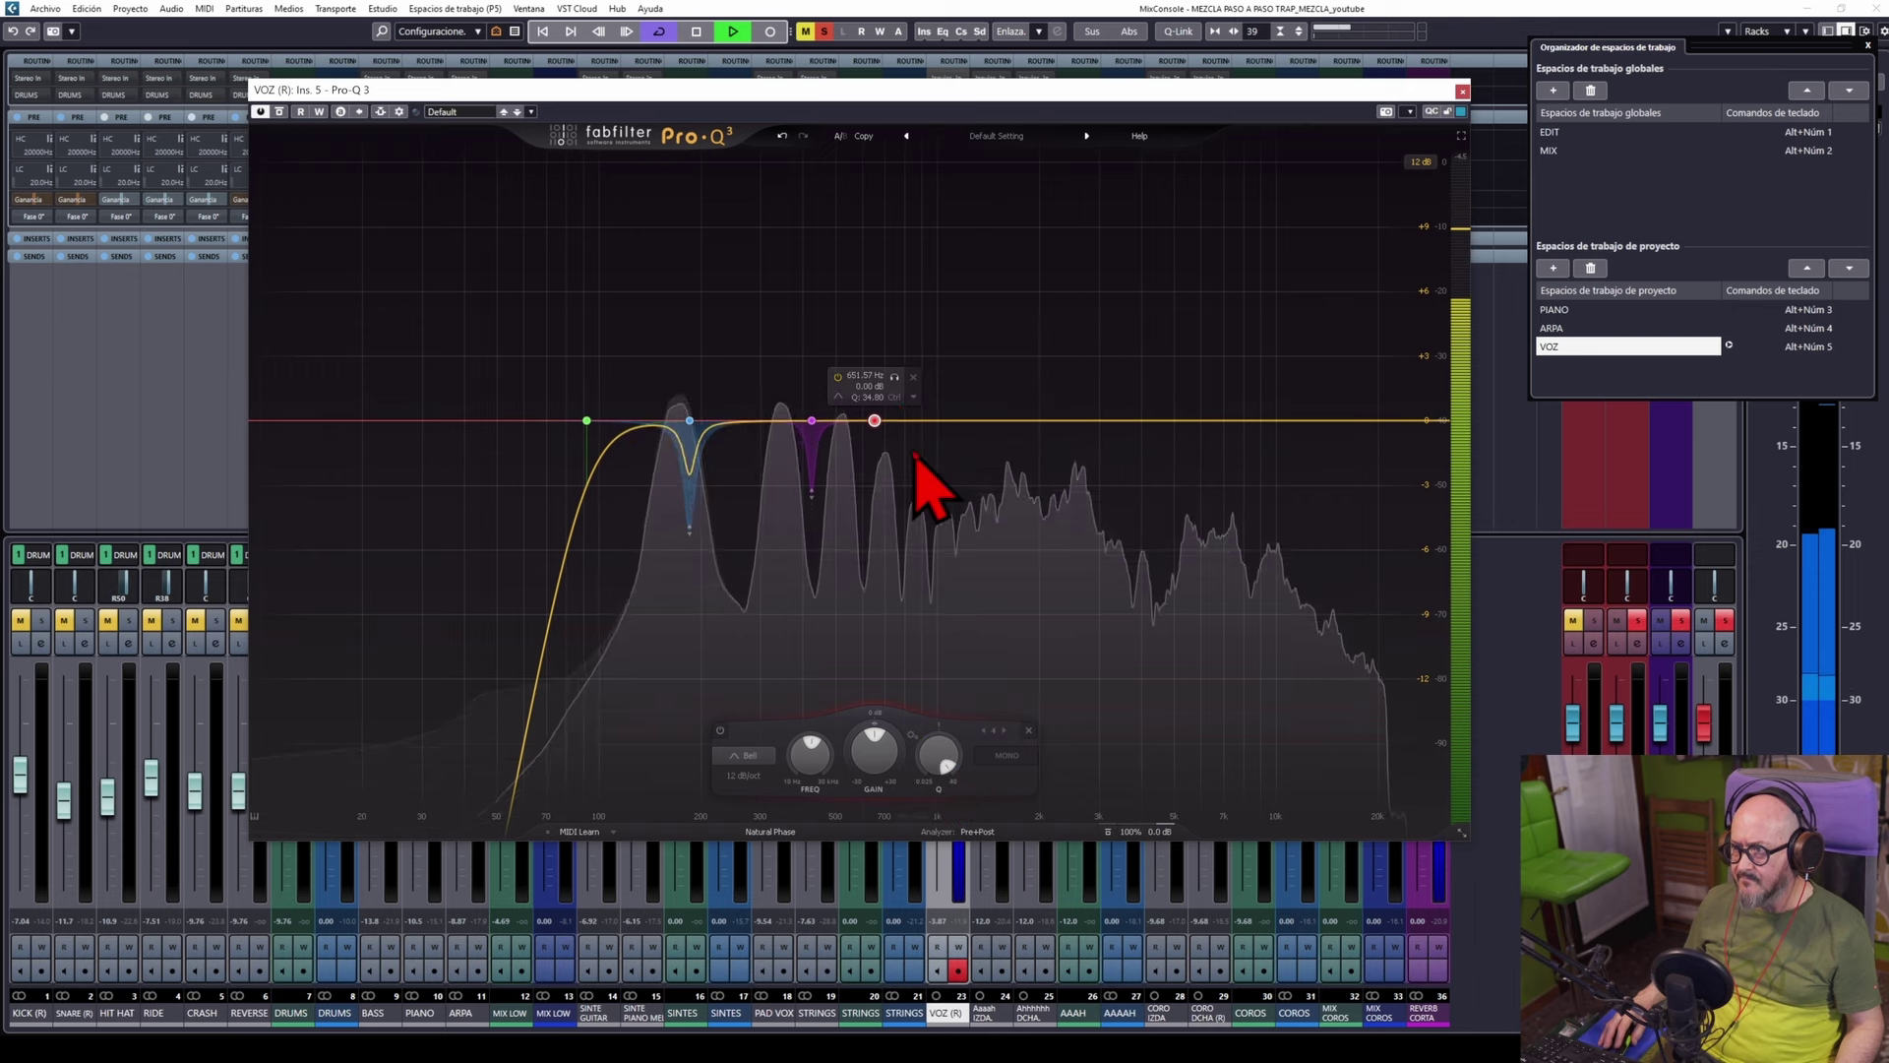
pyautogui.click(894, 377)
pyautogui.moveTo(898, 379)
pyautogui.mouseDown()
pyautogui.moveTo(868, 379)
pyautogui.moveTo(887, 400)
pyautogui.mouseUp()
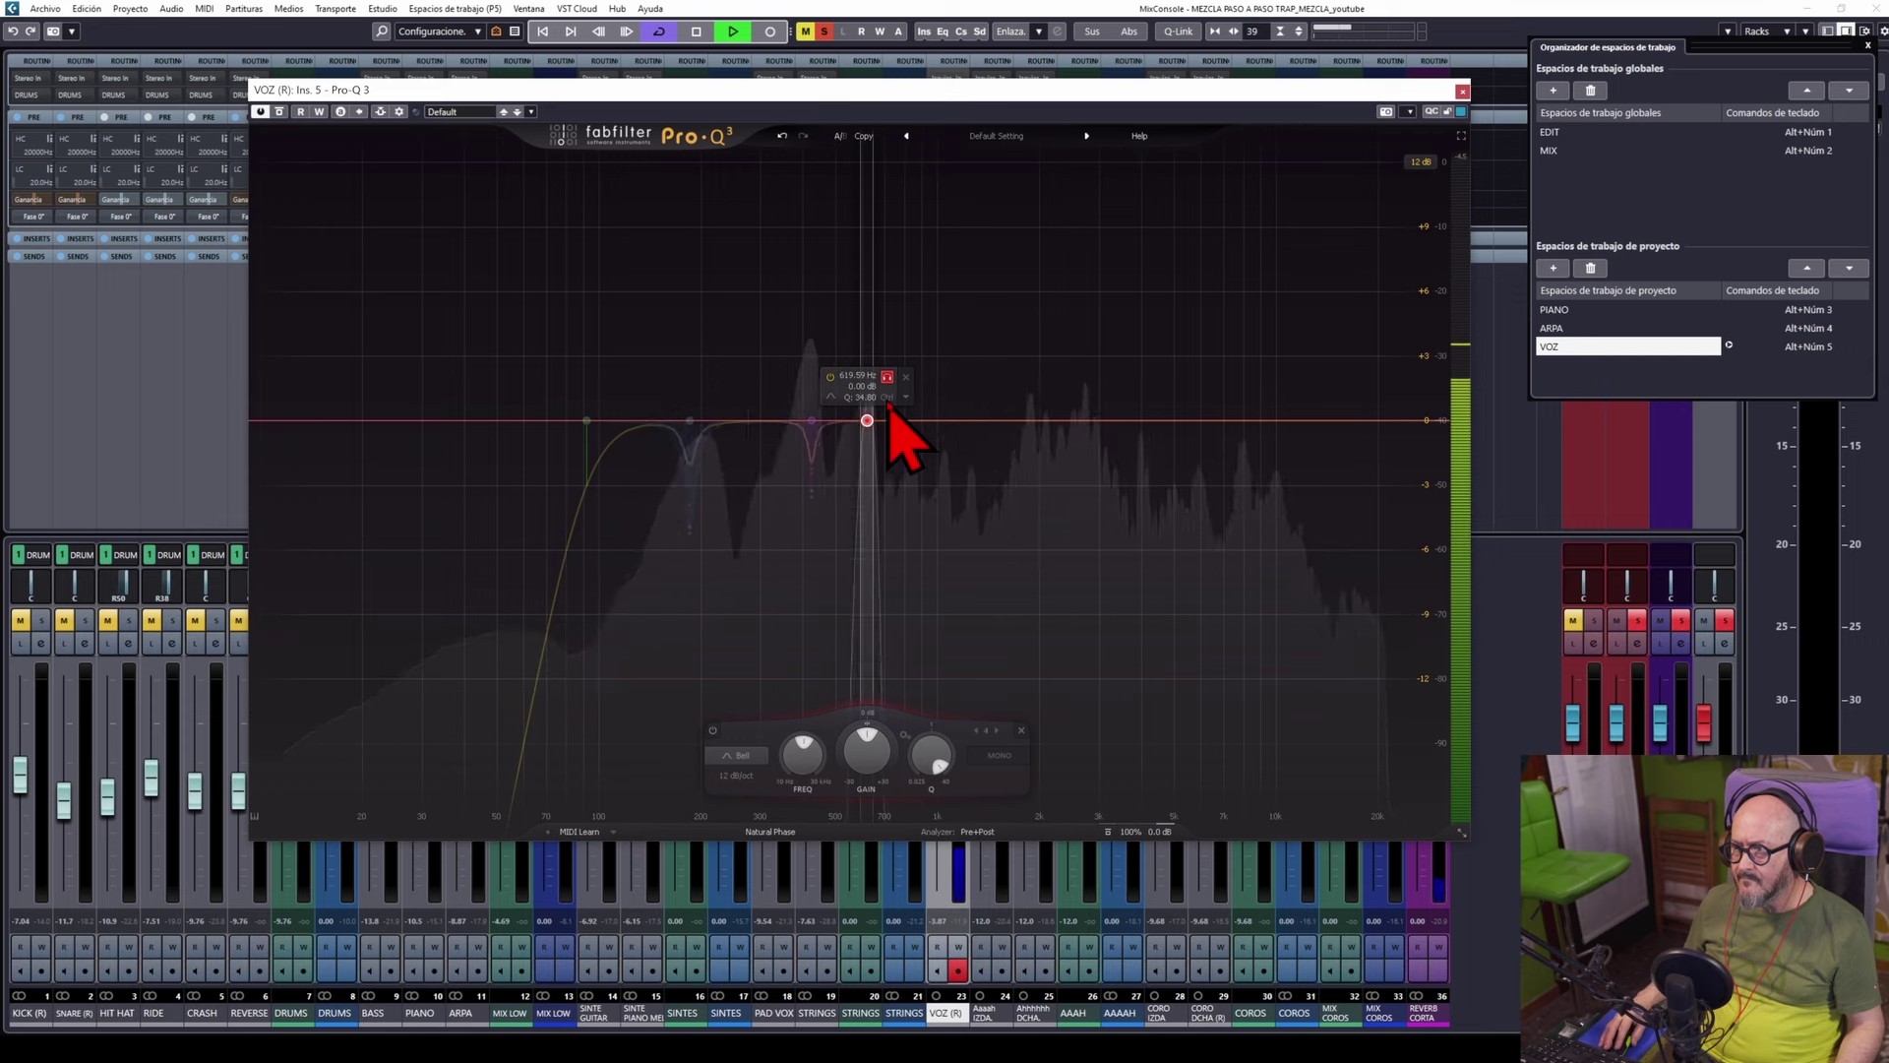
pyautogui.moveTo(891, 400); pyautogui.dragTo(895, 408)
pyautogui.moveTo(844, 748); pyautogui.dragTo(838, 814)
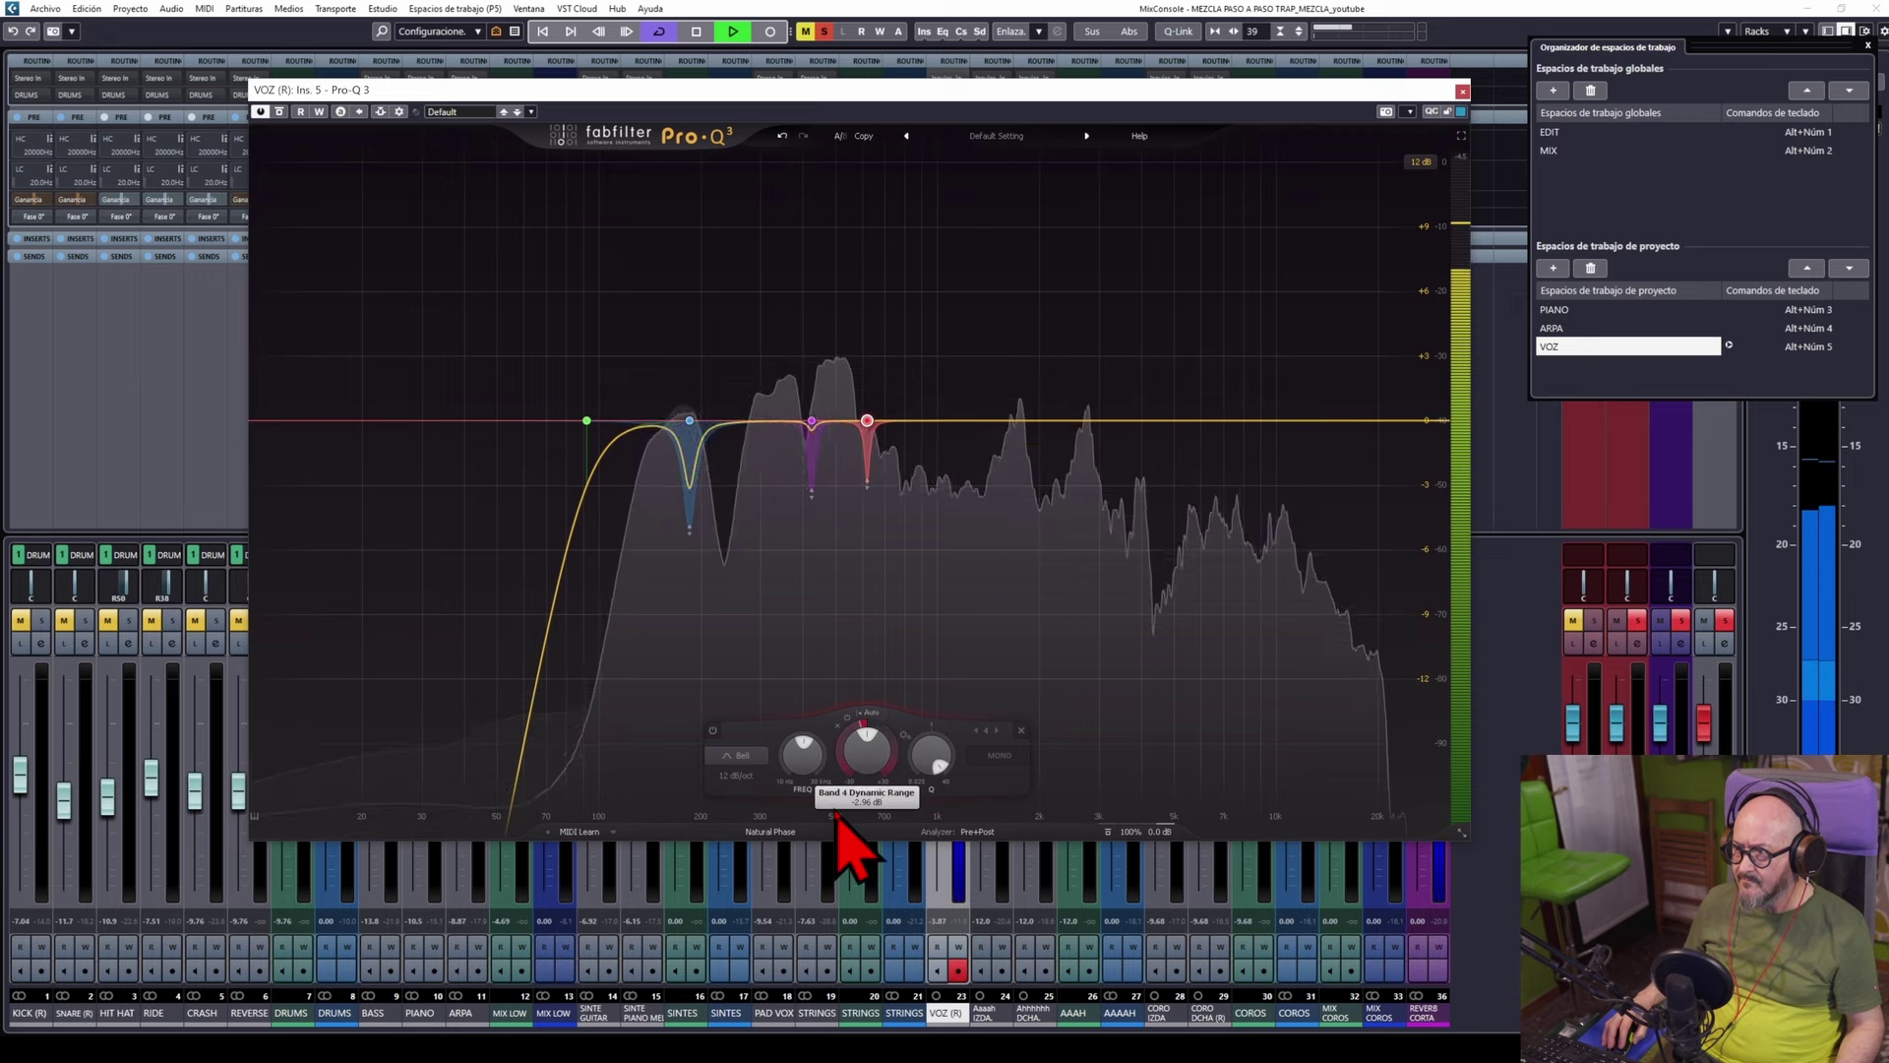
# Add a bell band, tune it in solo to about 1922 Hz, and give it a dynamic cut of about 3 dB with Q 40
pyautogui.click(955, 421)
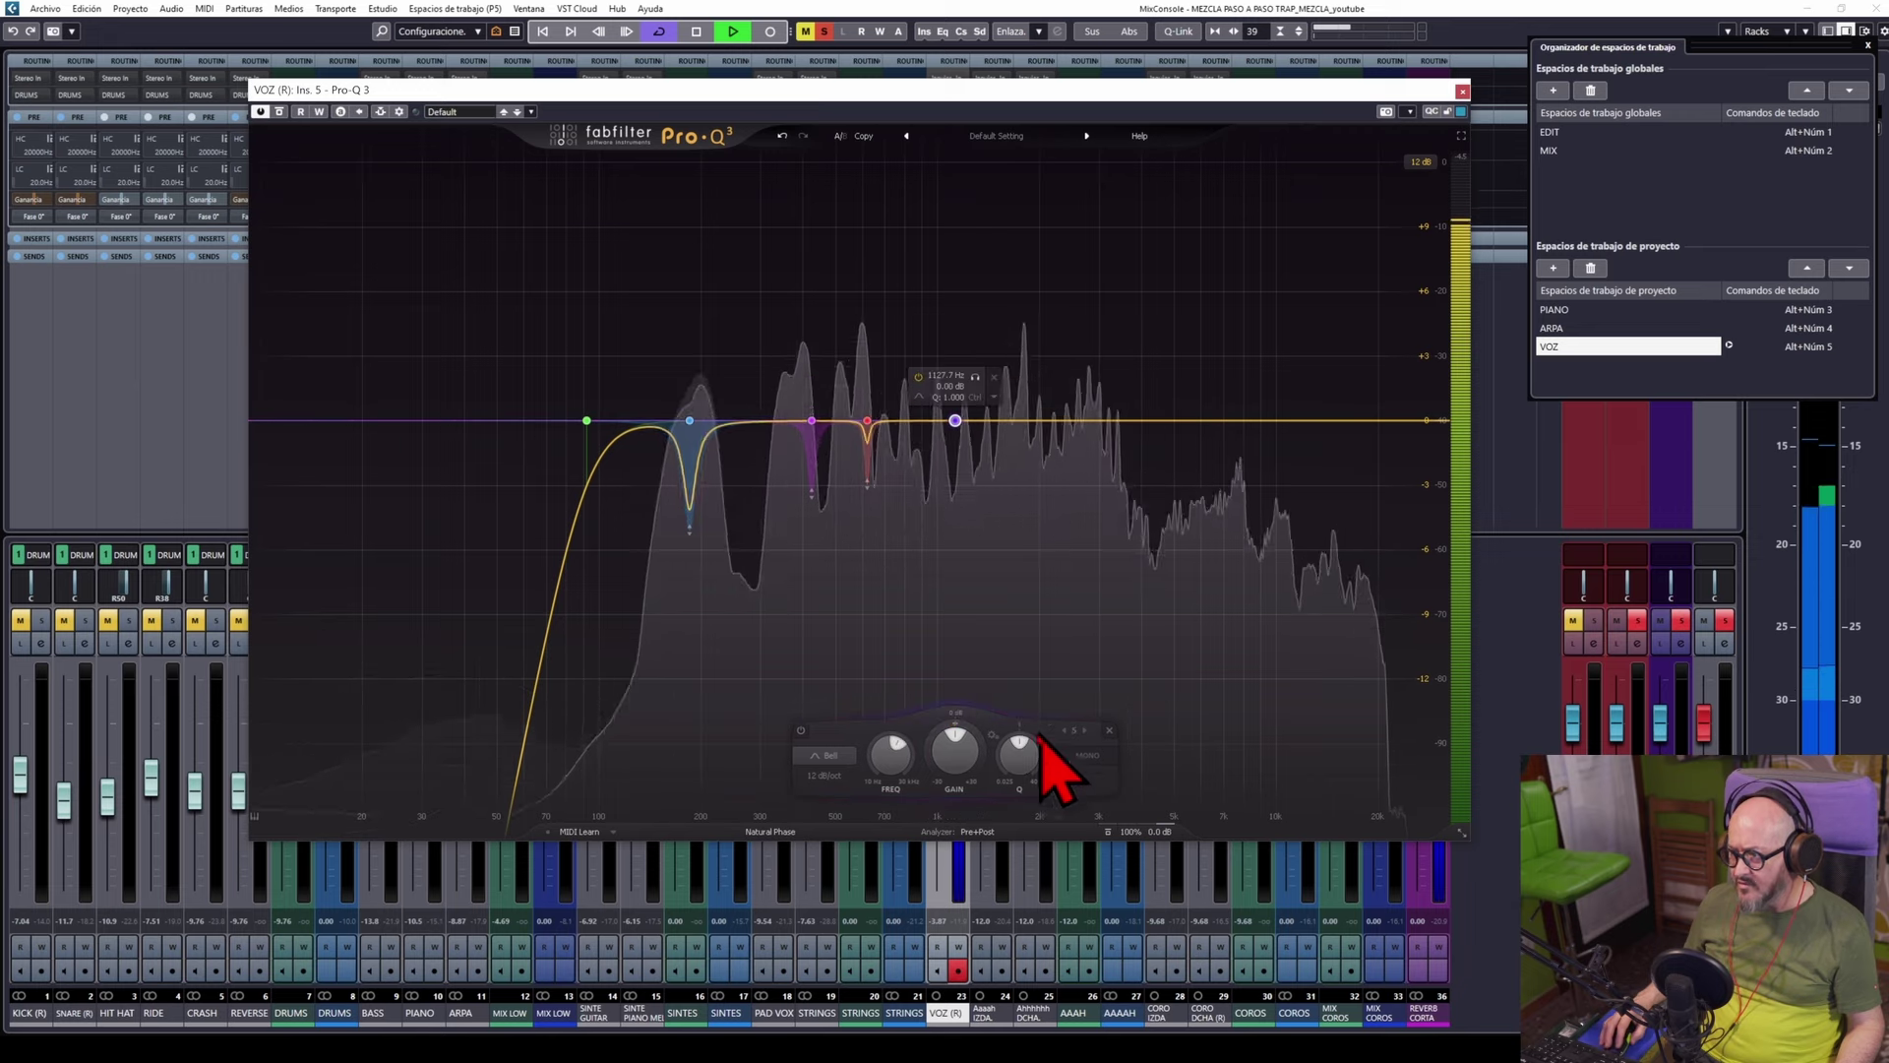
pyautogui.moveTo(1056, 689); pyautogui.dragTo(1057, 798)
pyautogui.moveTo(984, 439)
pyautogui.moveTo(973, 391); pyautogui.dragTo(1052, 415)
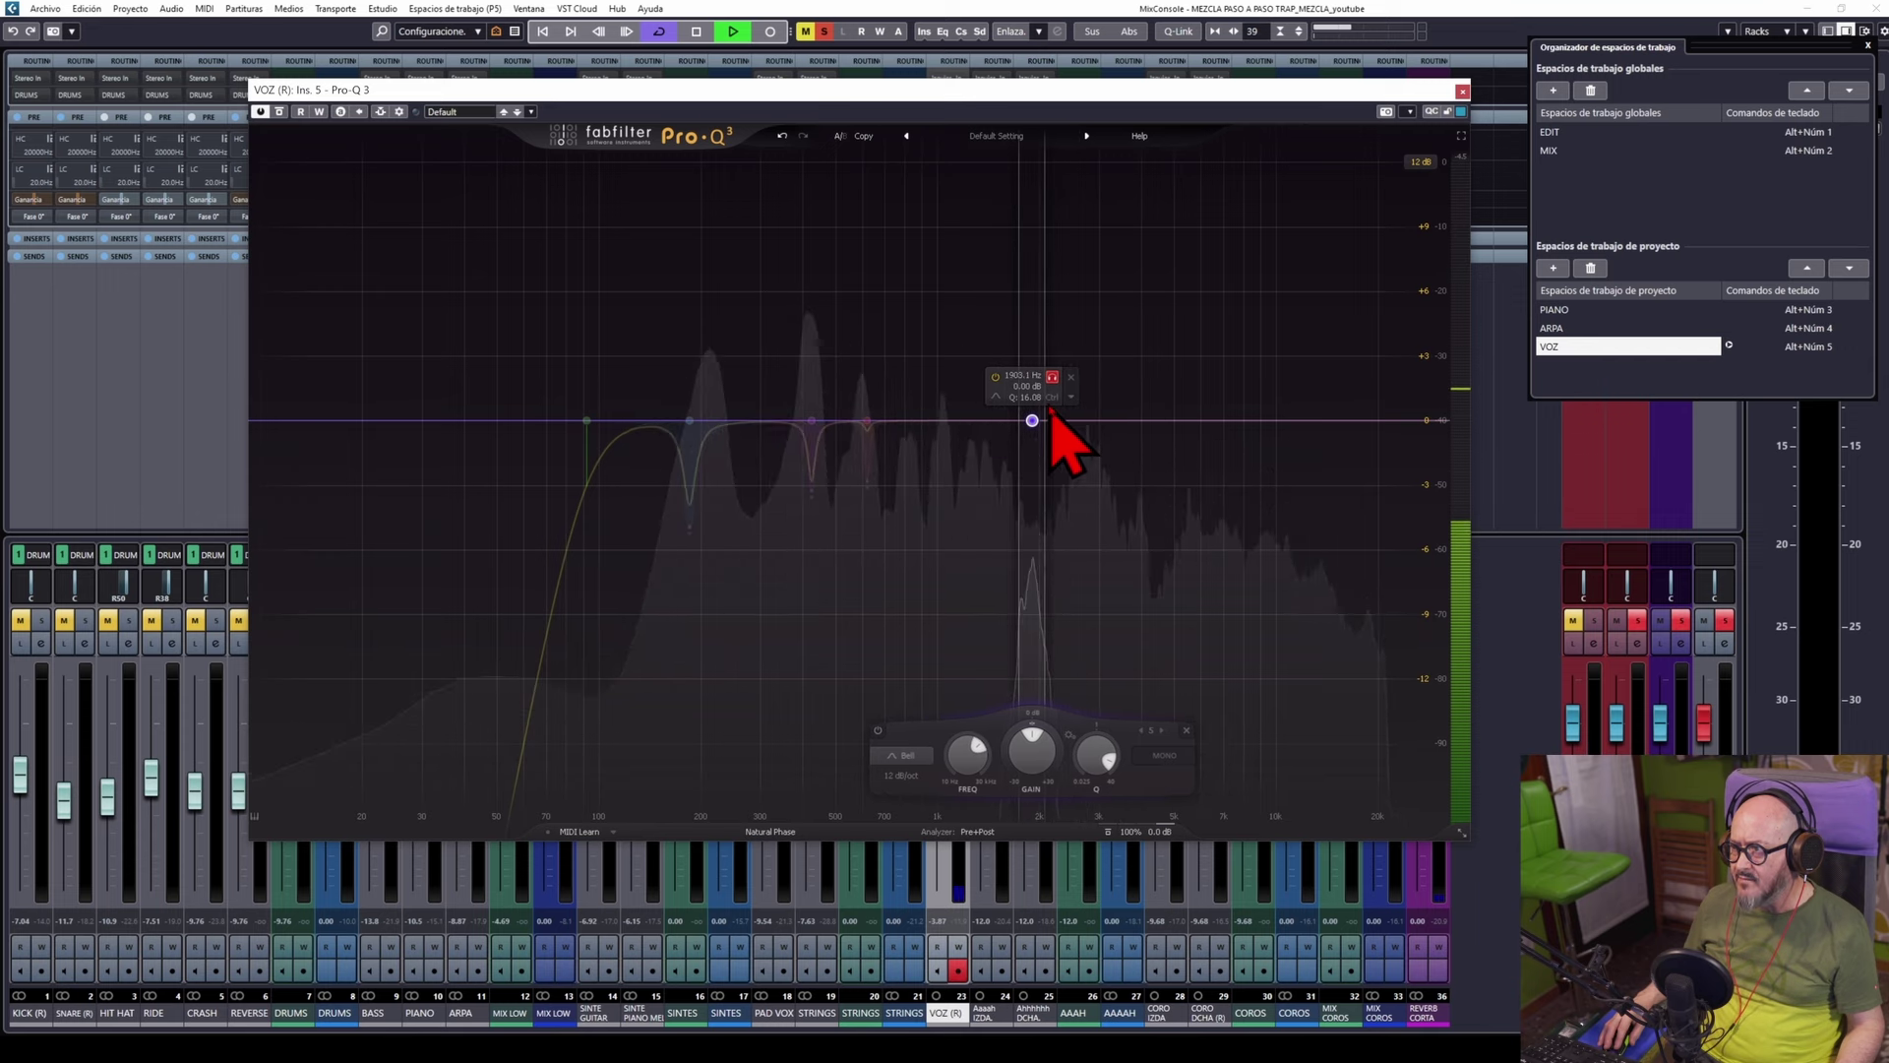
pyautogui.moveTo(1053, 412); pyautogui.dragTo(1050, 411)
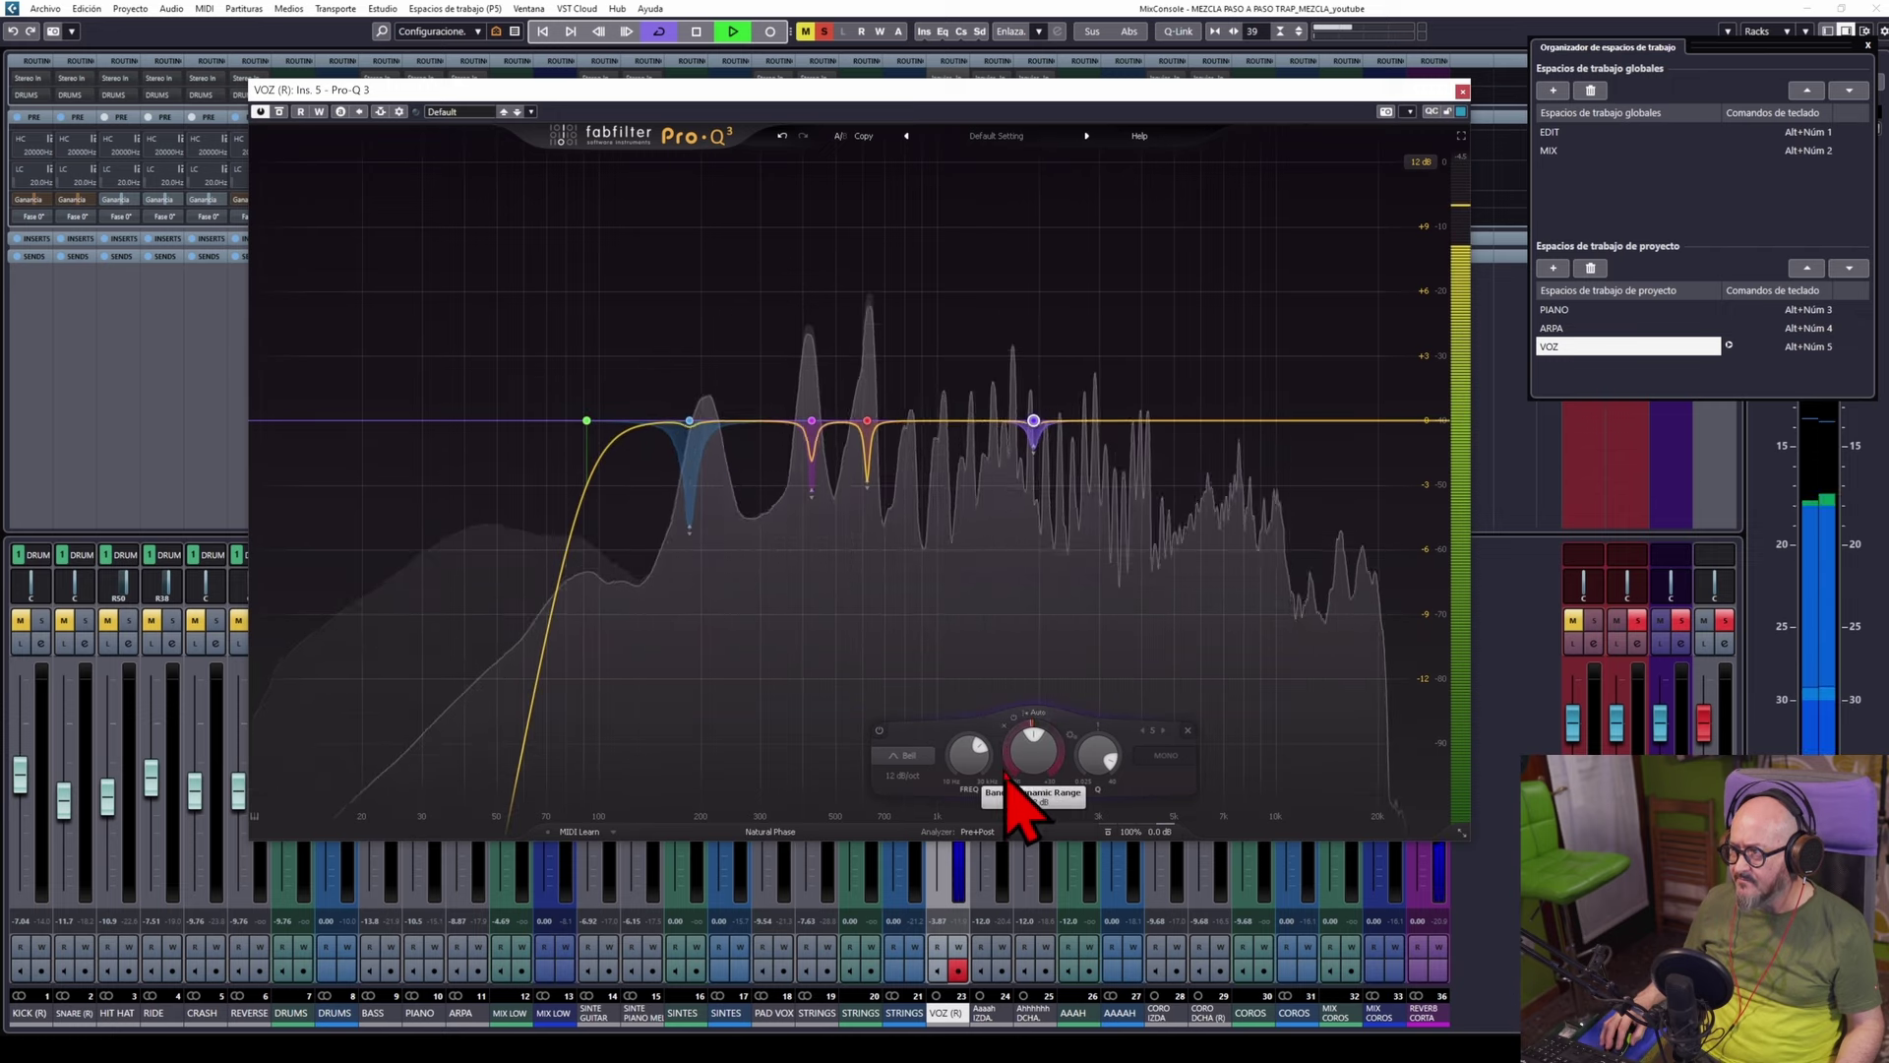
pyautogui.moveTo(1100, 760); pyautogui.dragTo(1127, 599)
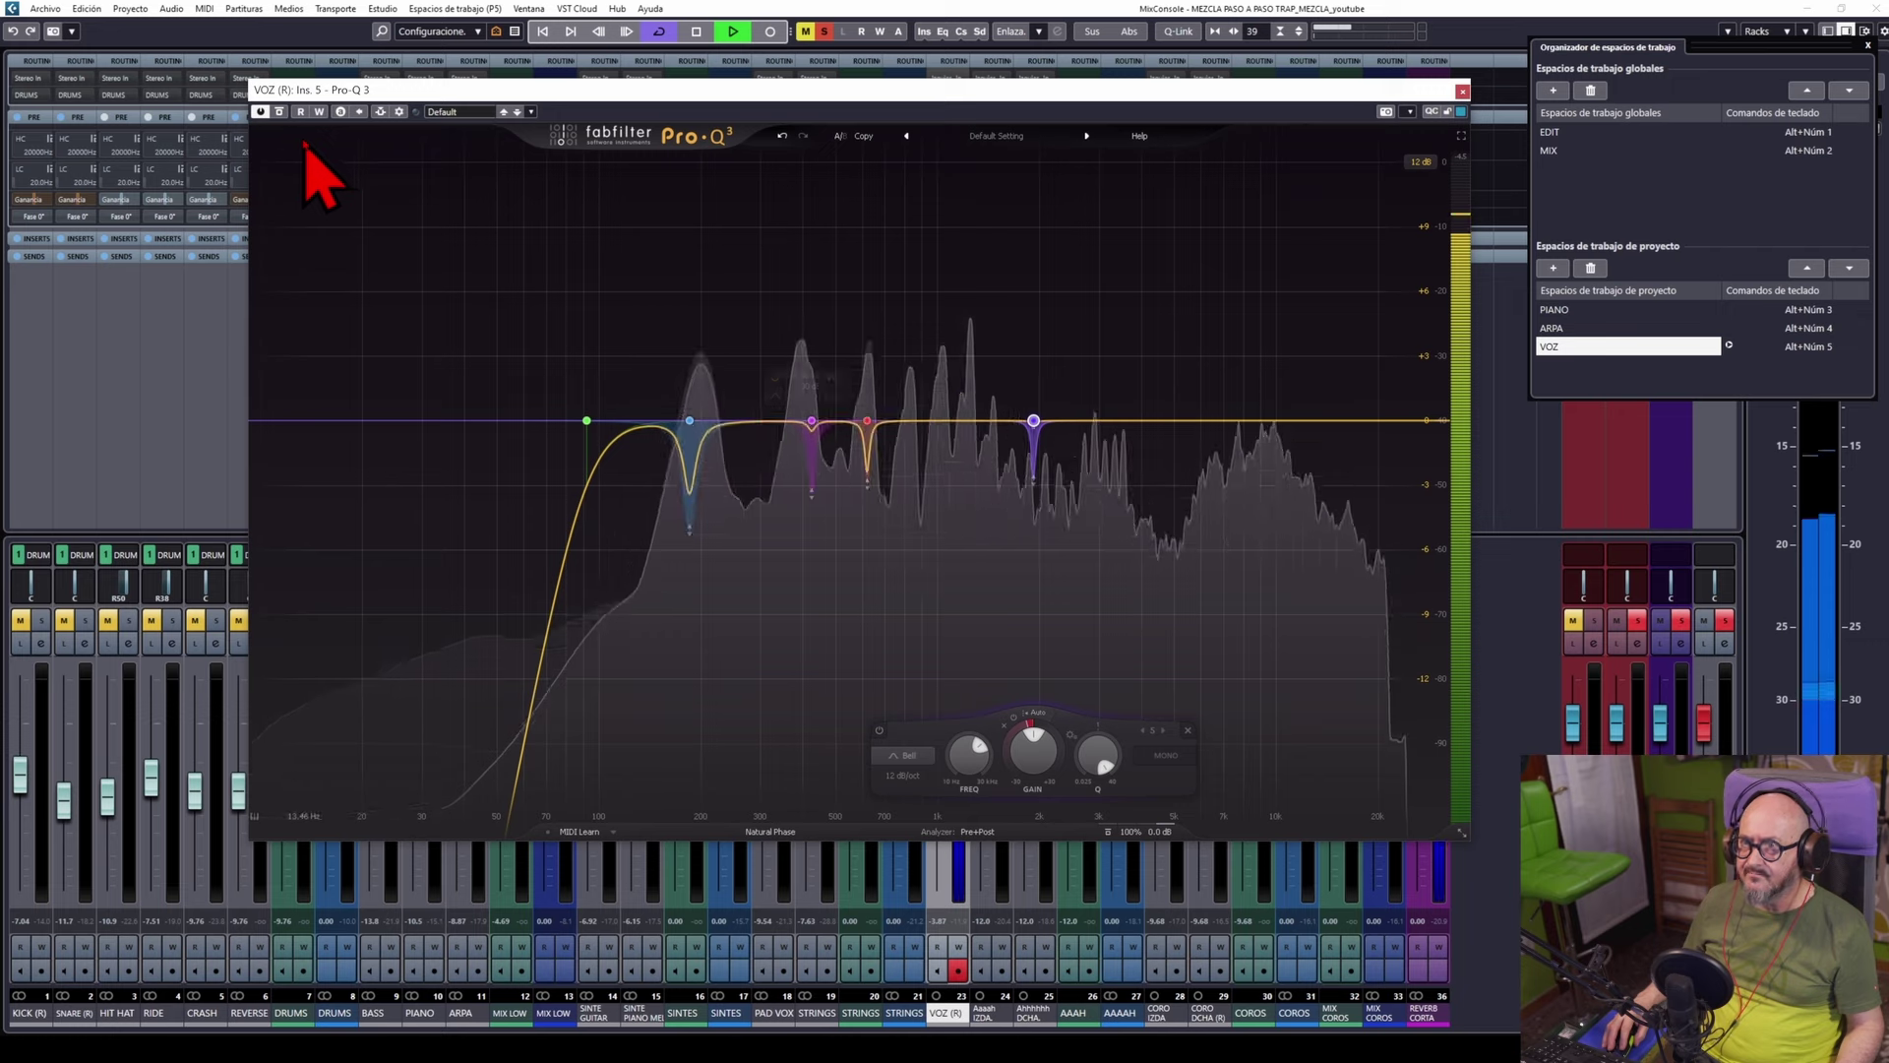
# Compare the vocal with the equalizer bypassed and active, and stop playback
pyautogui.click(280, 113)
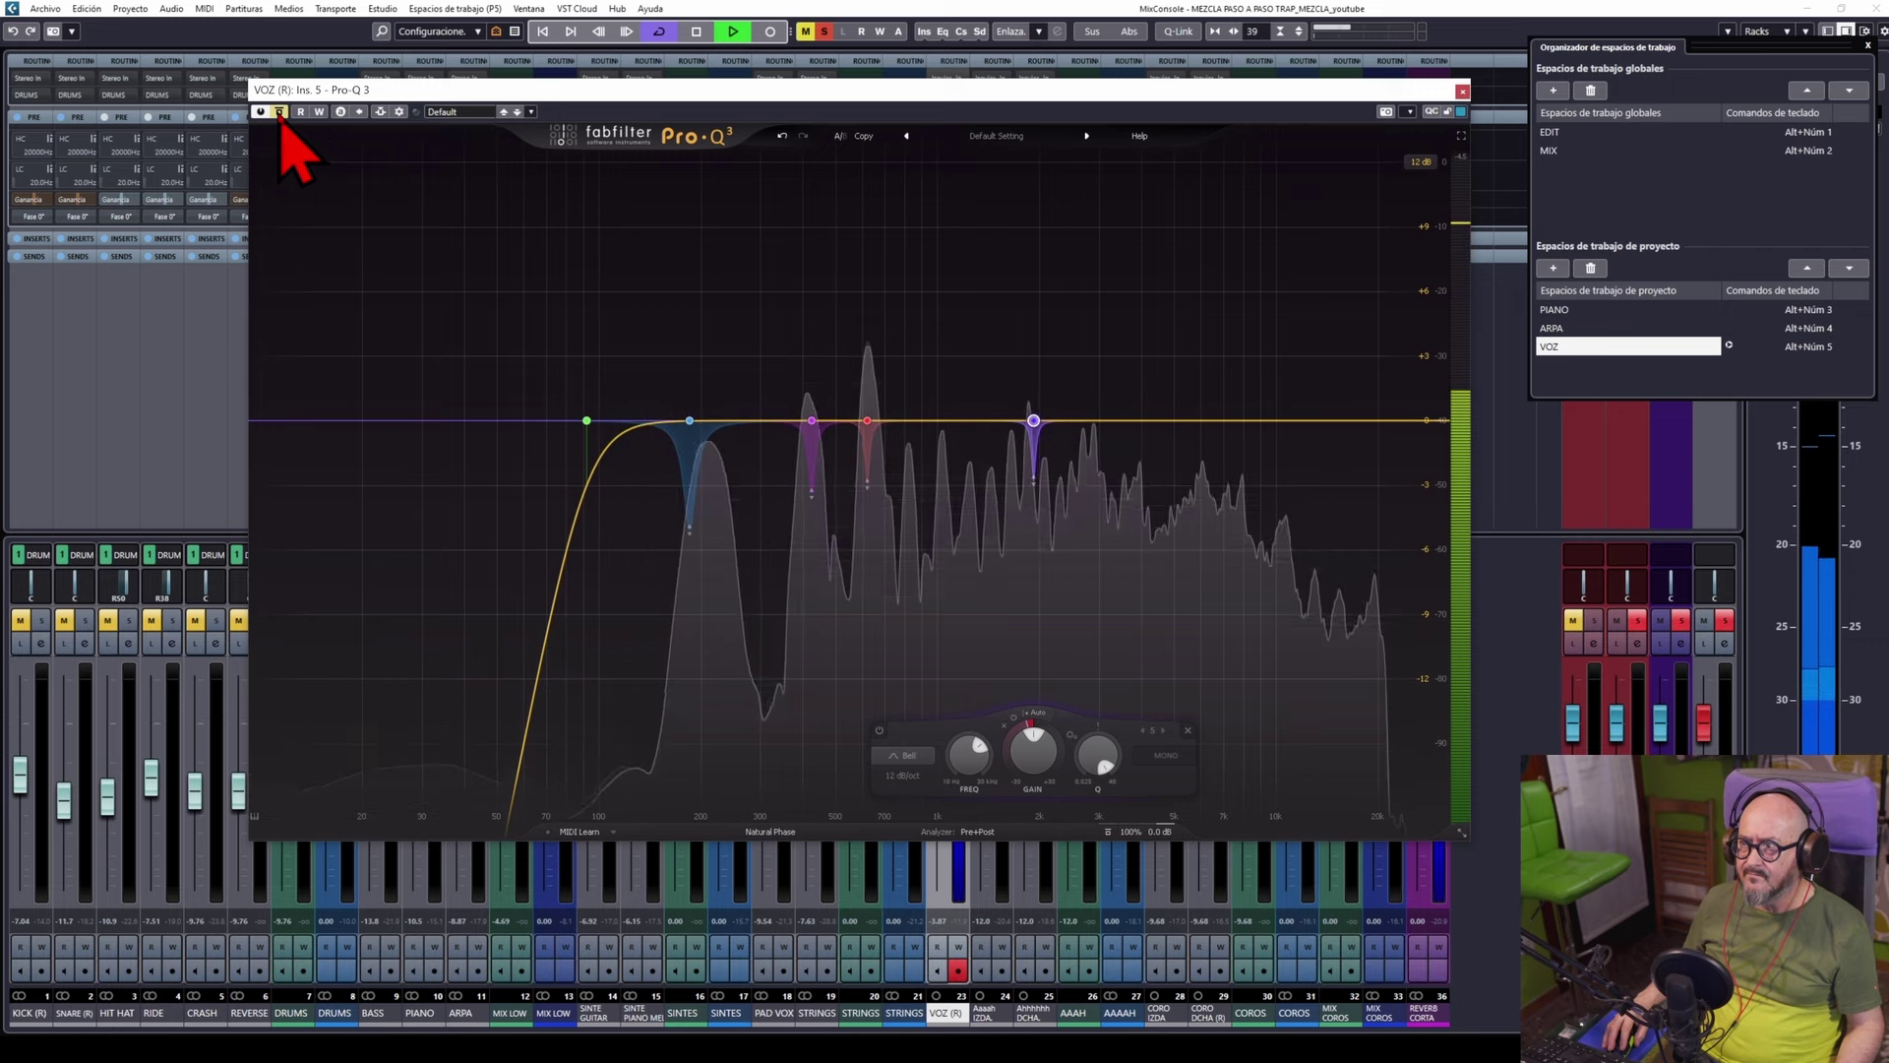
pyautogui.click(280, 113)
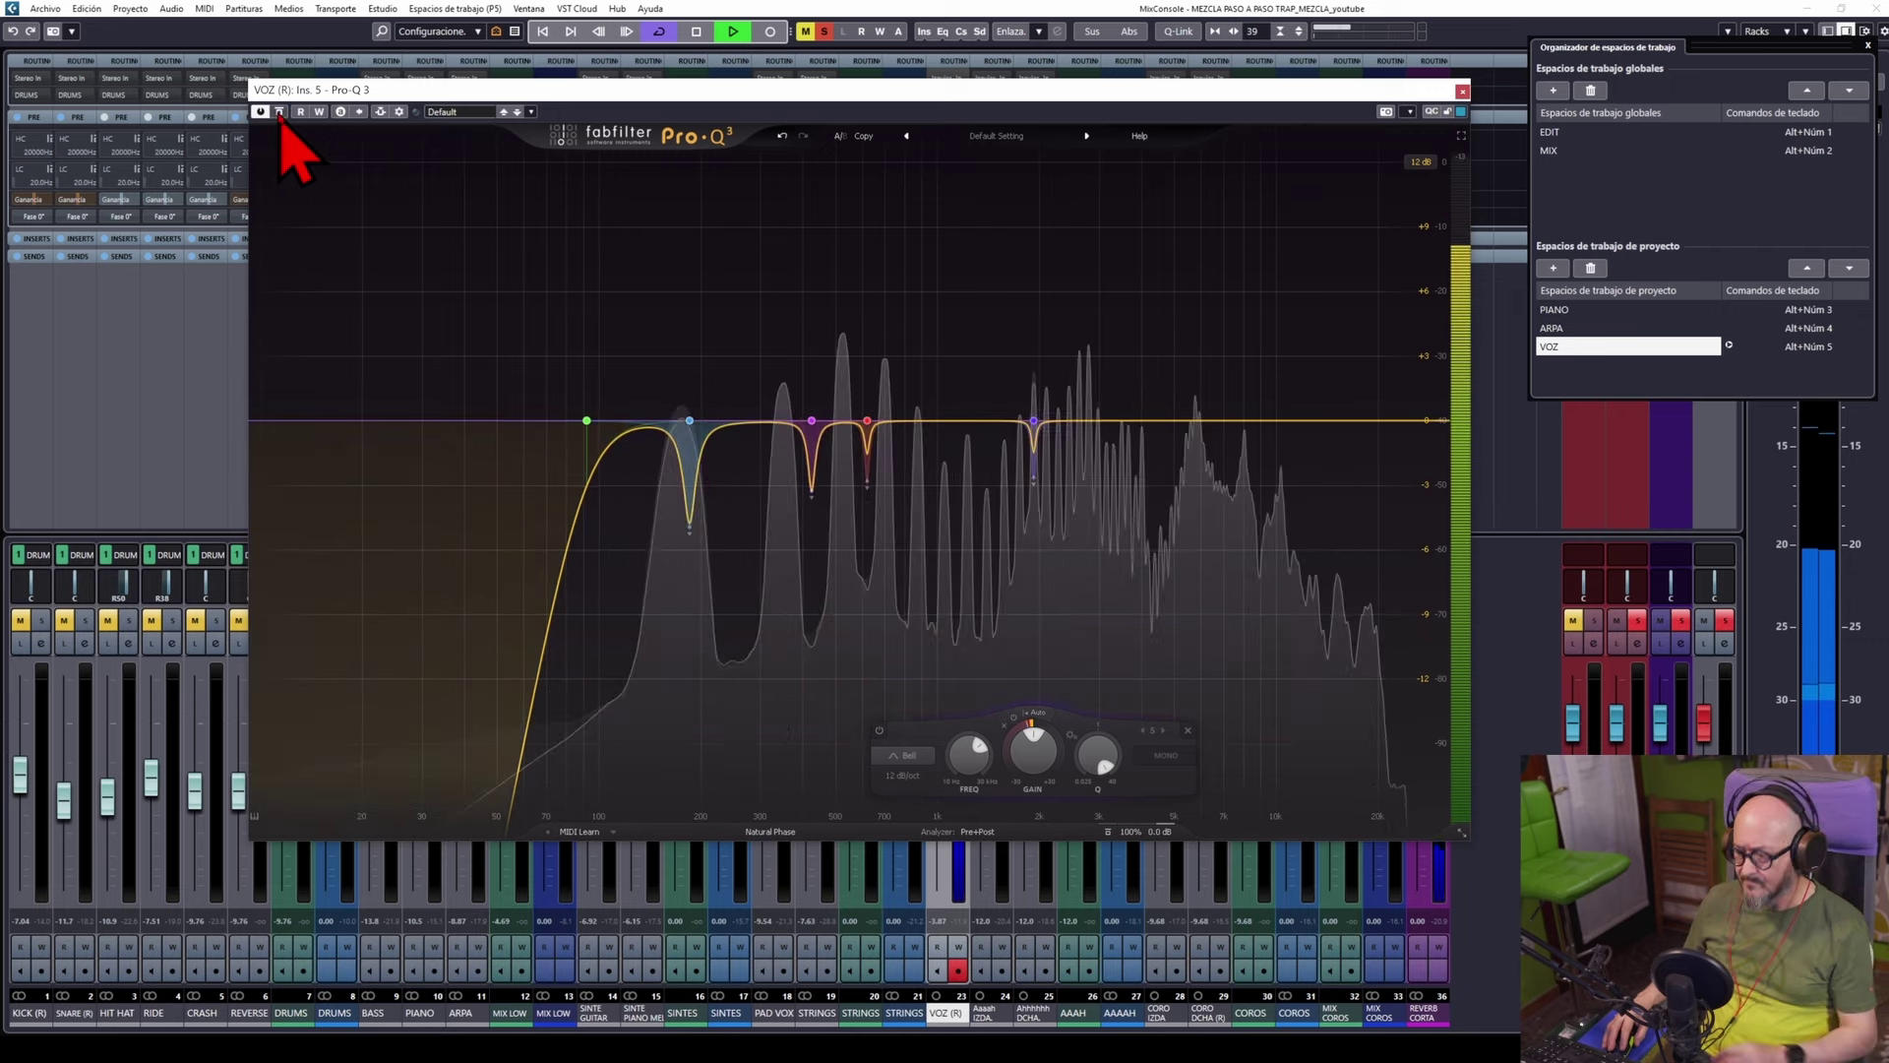
pyautogui.press('space')
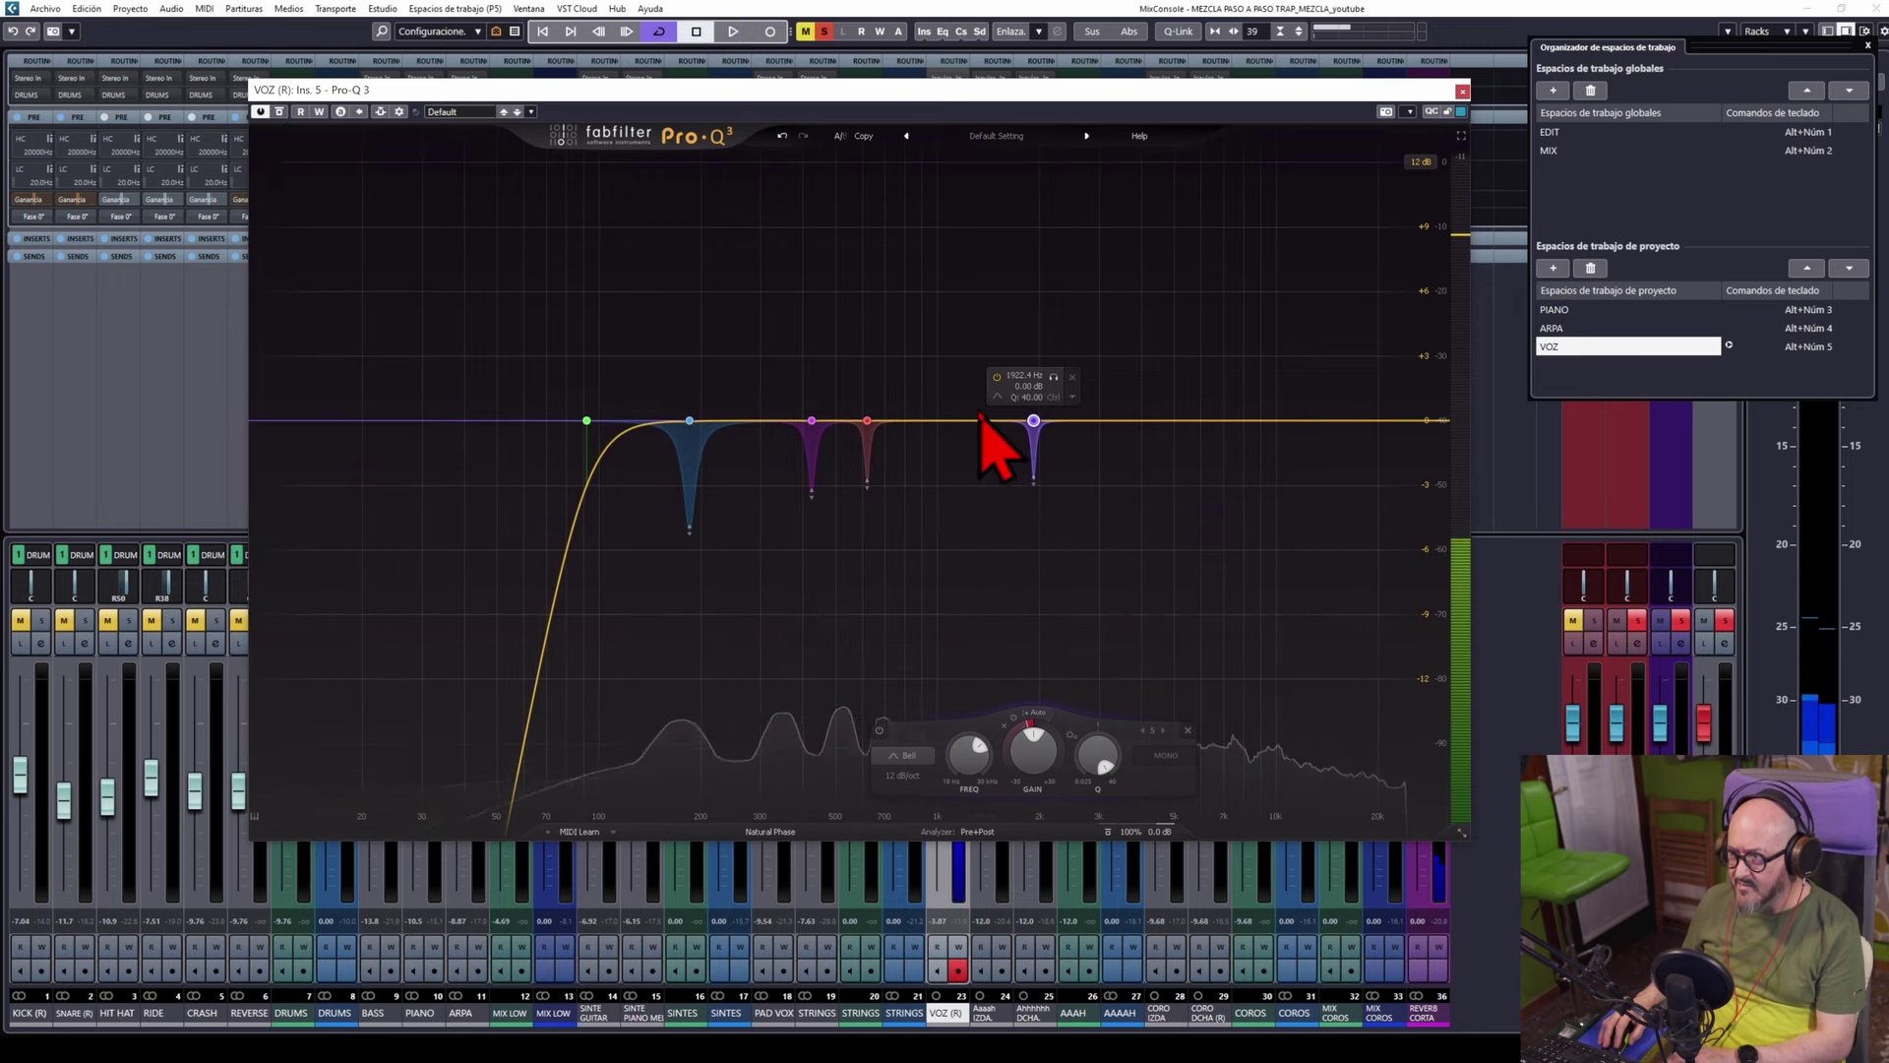
# Add a bell band, tune it in solo to about 1009 Hz during playback, and give it a dynamic cut of about 3 dB with Q 40
pyautogui.click(955, 423)
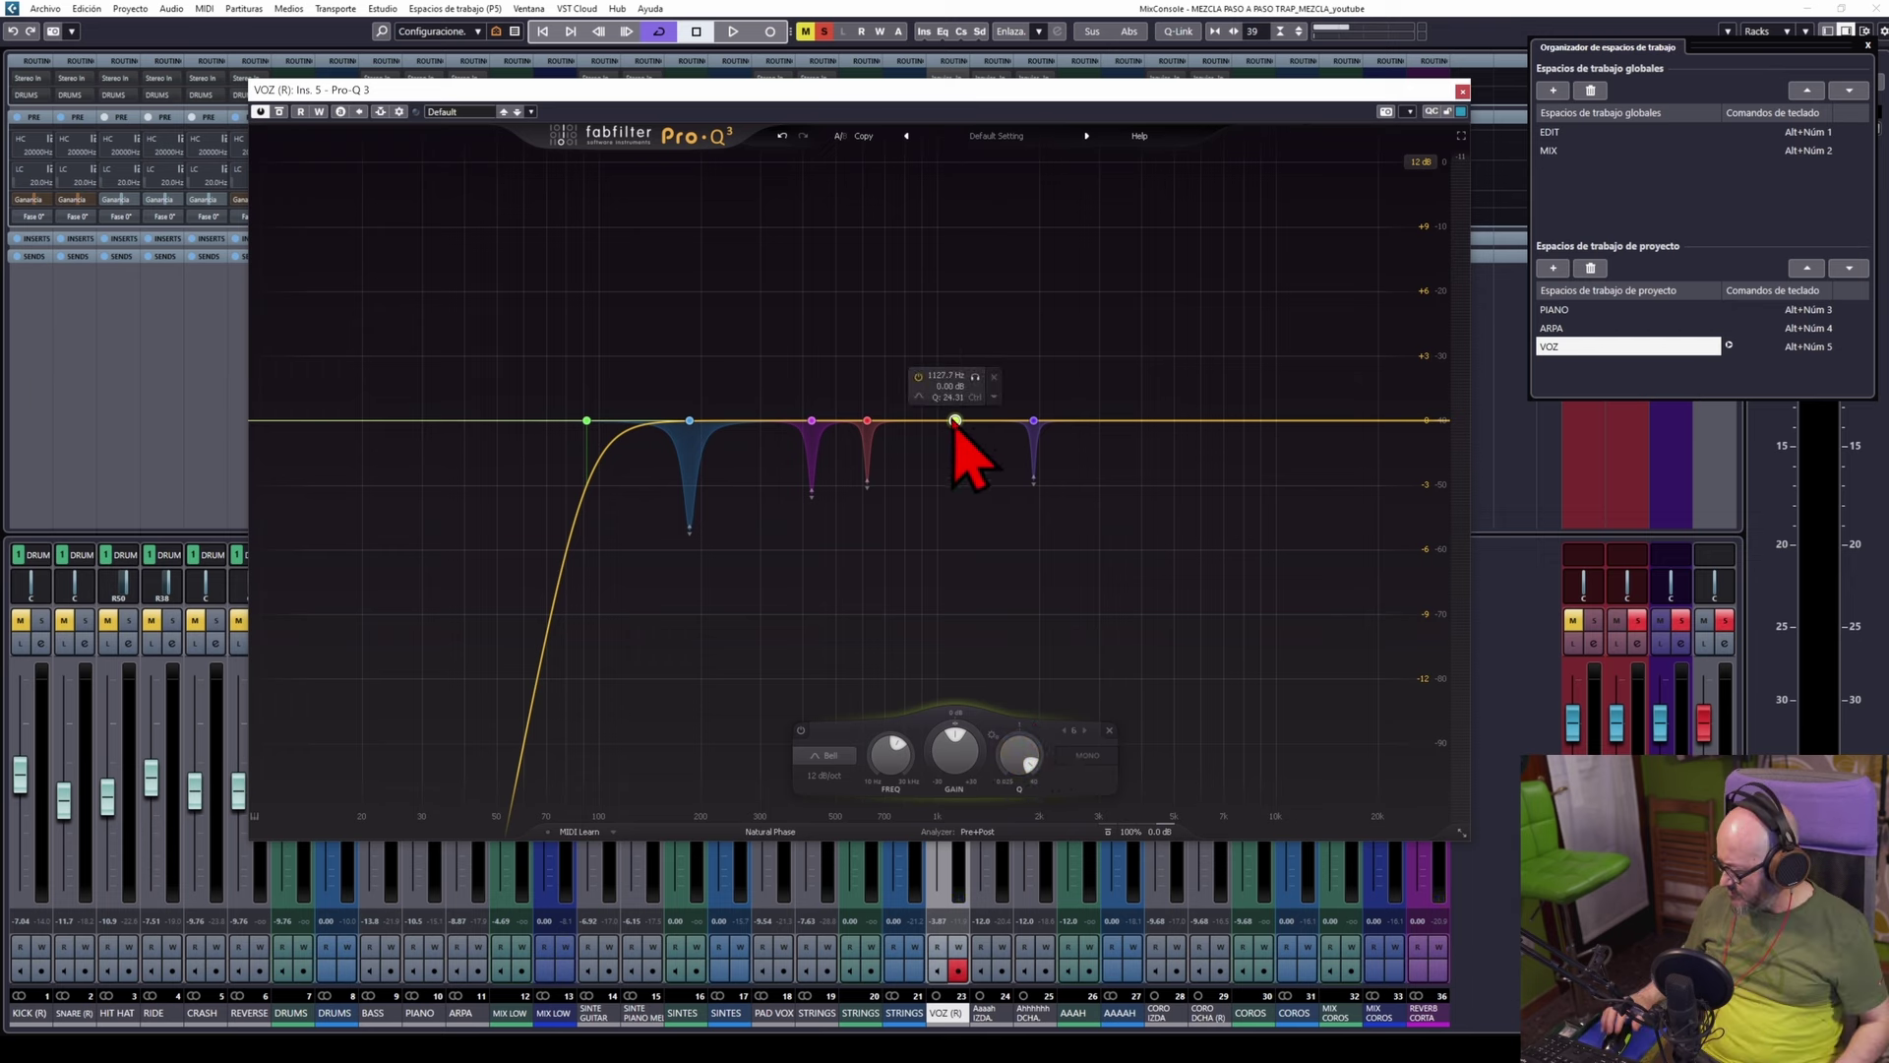
pyautogui.press('space')
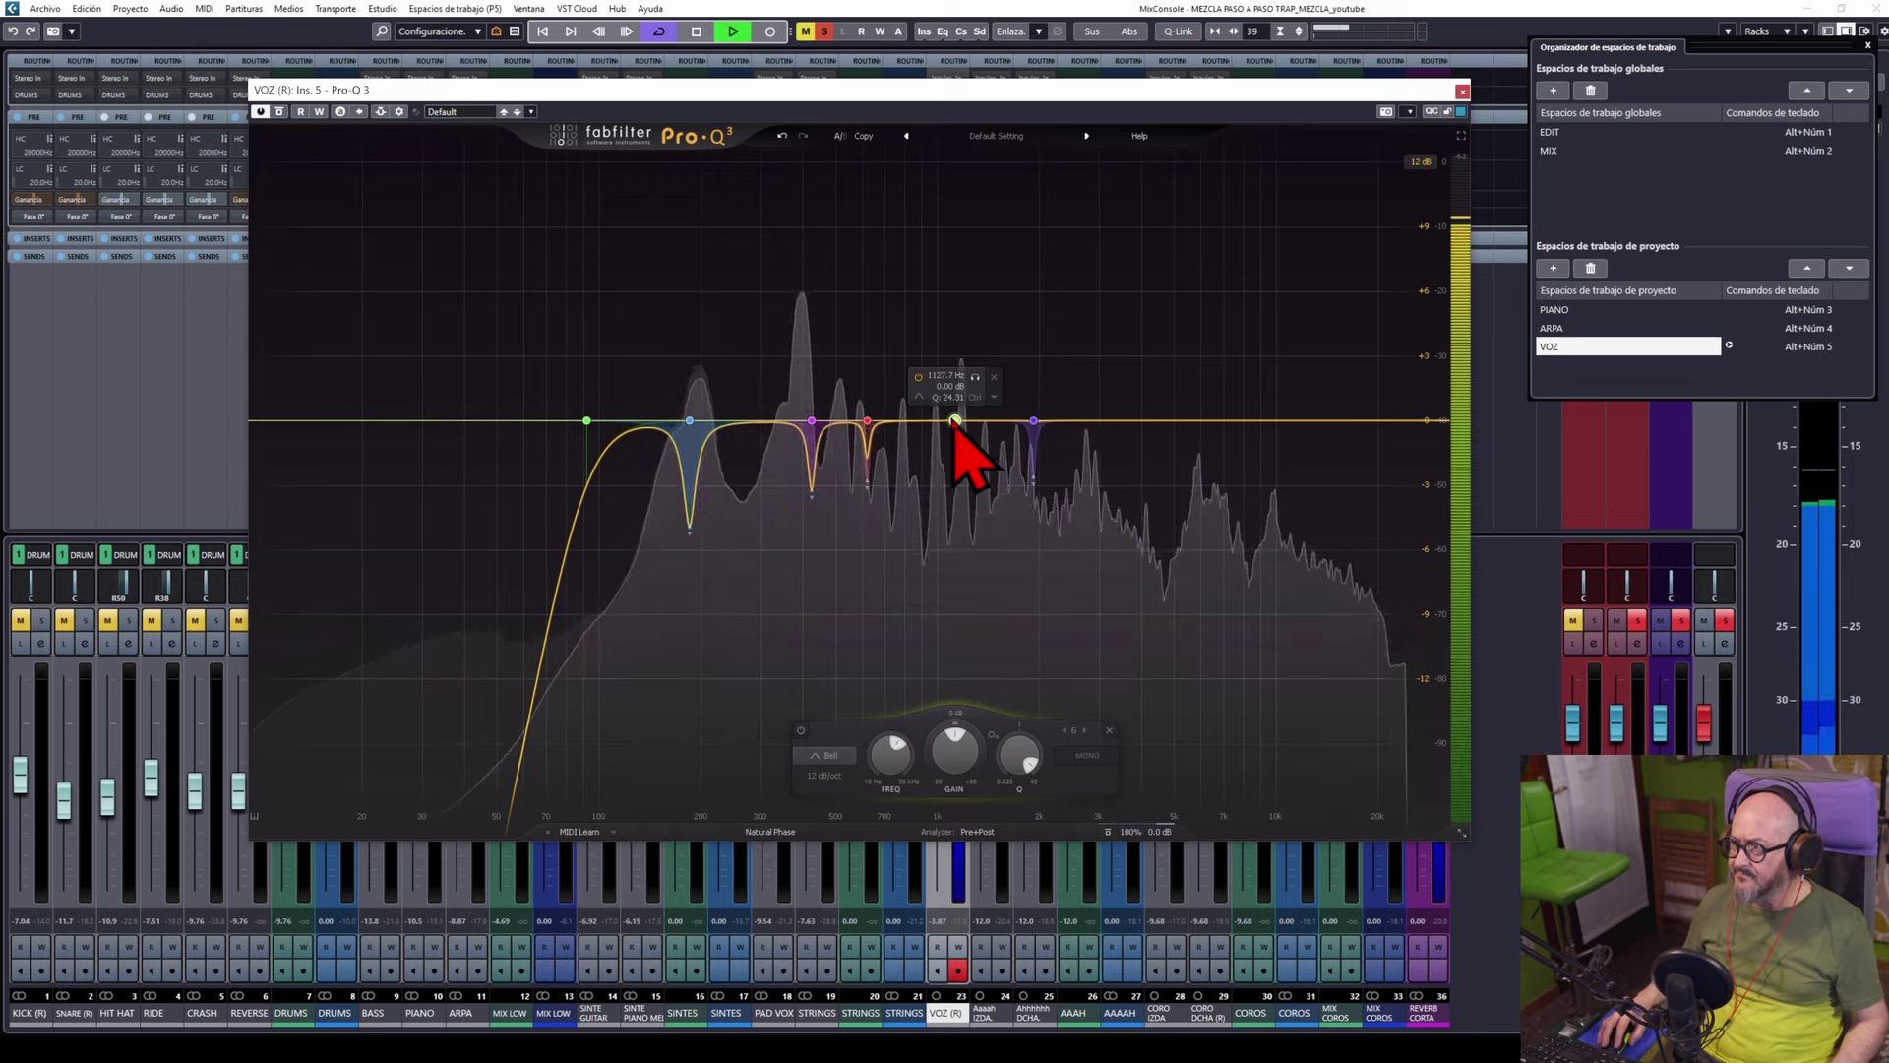
pyautogui.moveTo(976, 379)
pyautogui.mouseDown()
pyautogui.moveTo(1004, 394)
pyautogui.moveTo(963, 402)
pyautogui.mouseUp()
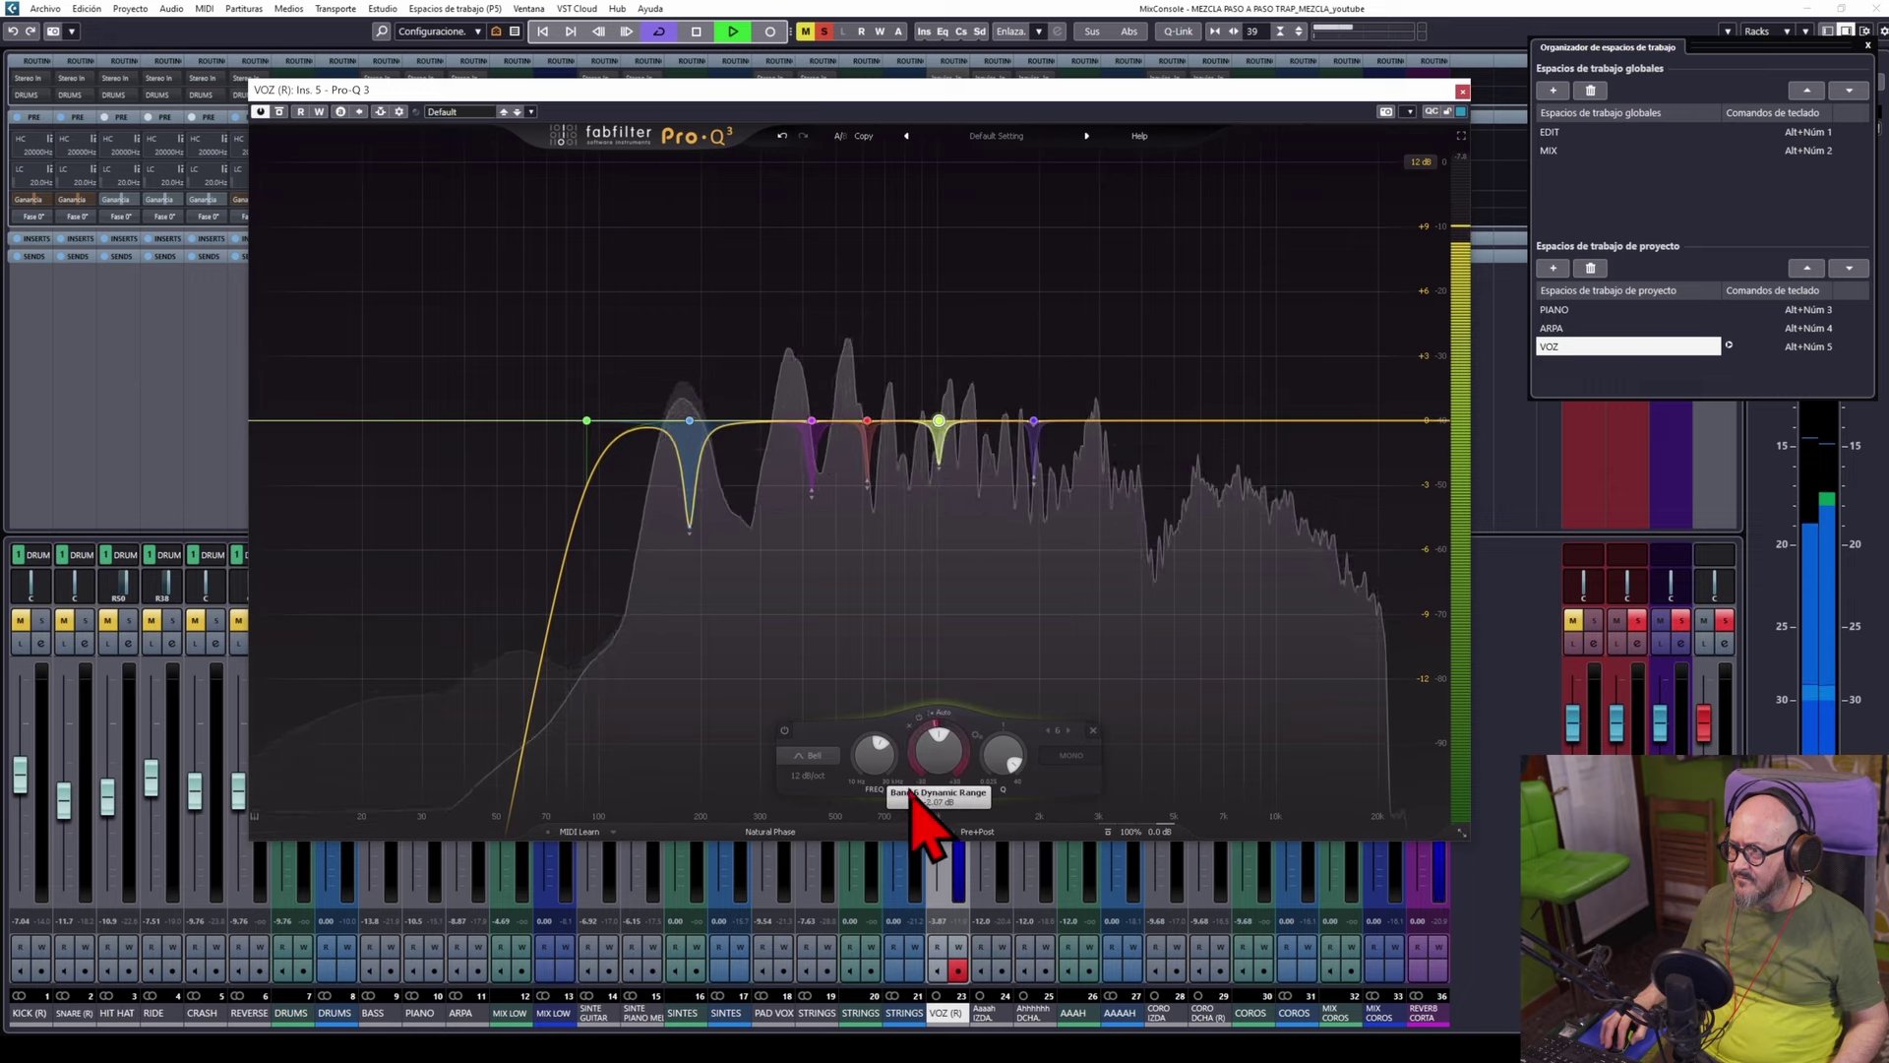
pyautogui.moveTo(906, 824); pyautogui.dragTo(899, 819)
pyautogui.moveTo(1004, 755); pyautogui.dragTo(1049, 599)
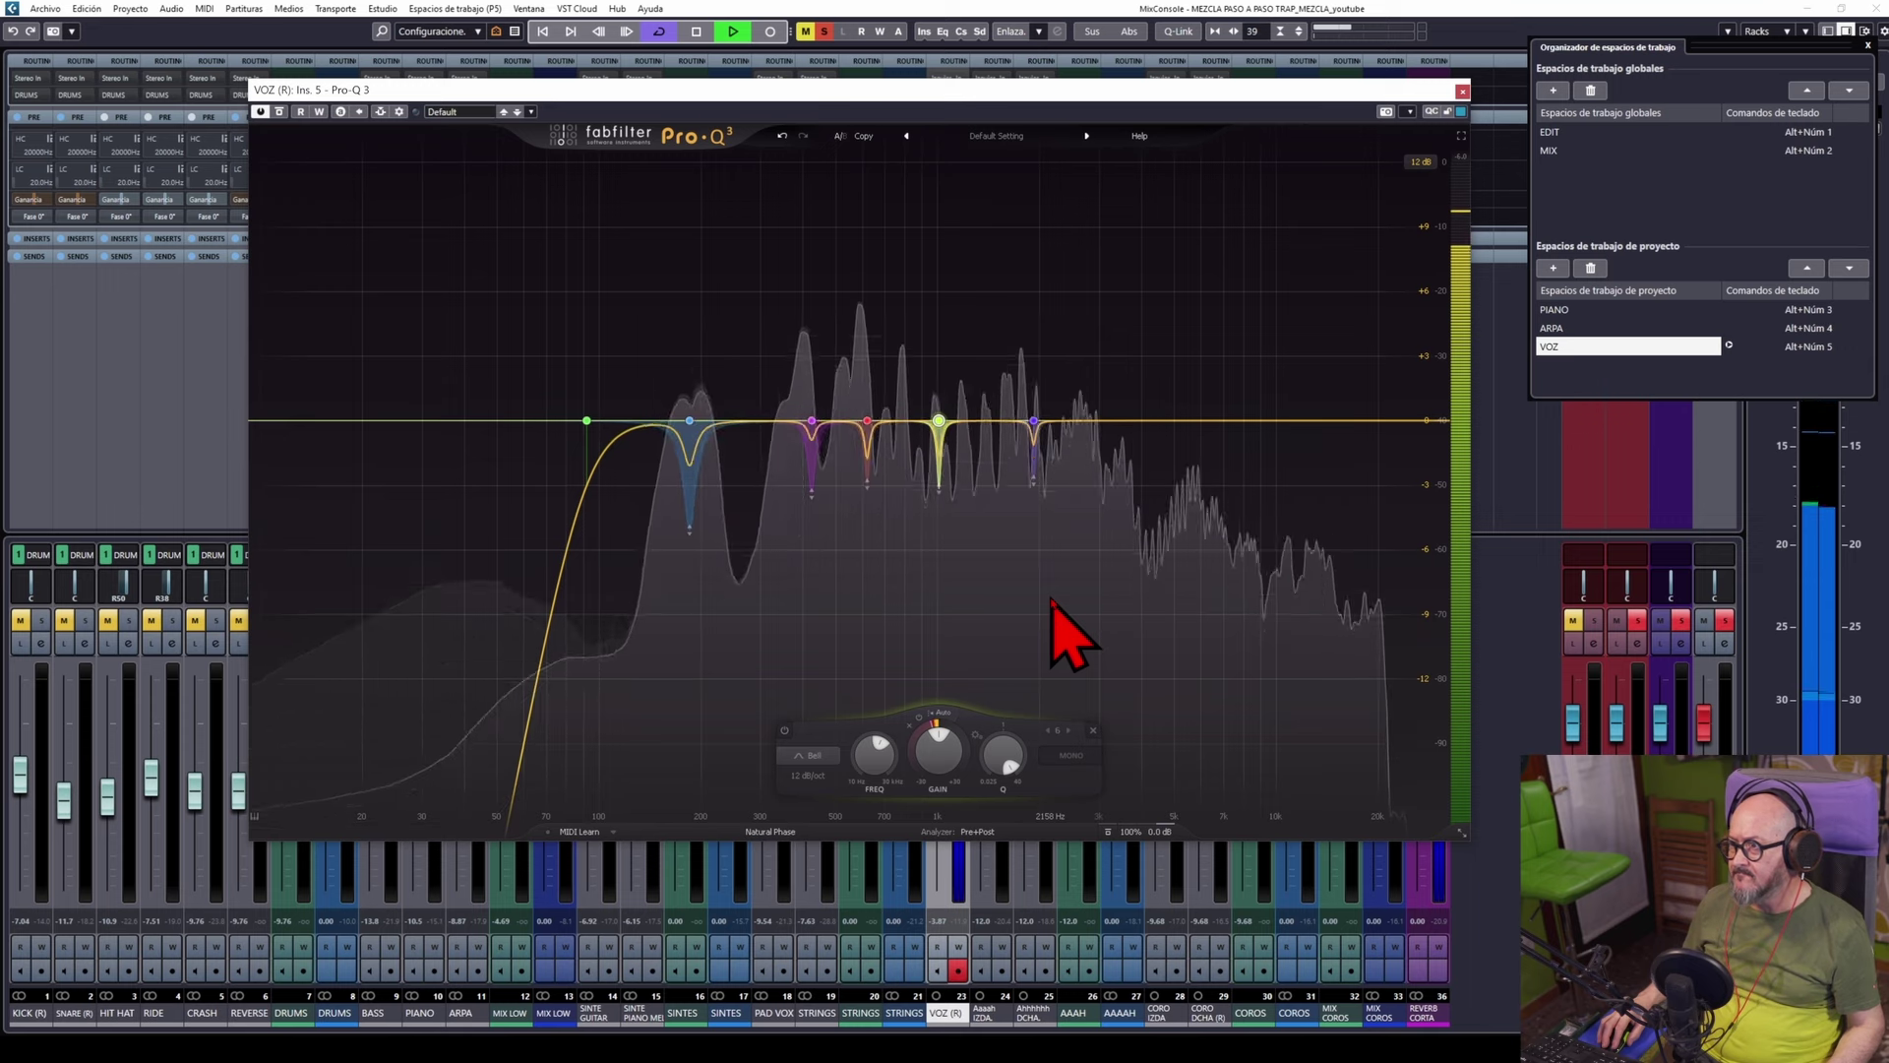
# Check the vocal against the bypassed equalizer once more with all five dynamic cuts in place, and stop playback
pyautogui.click(280, 111)
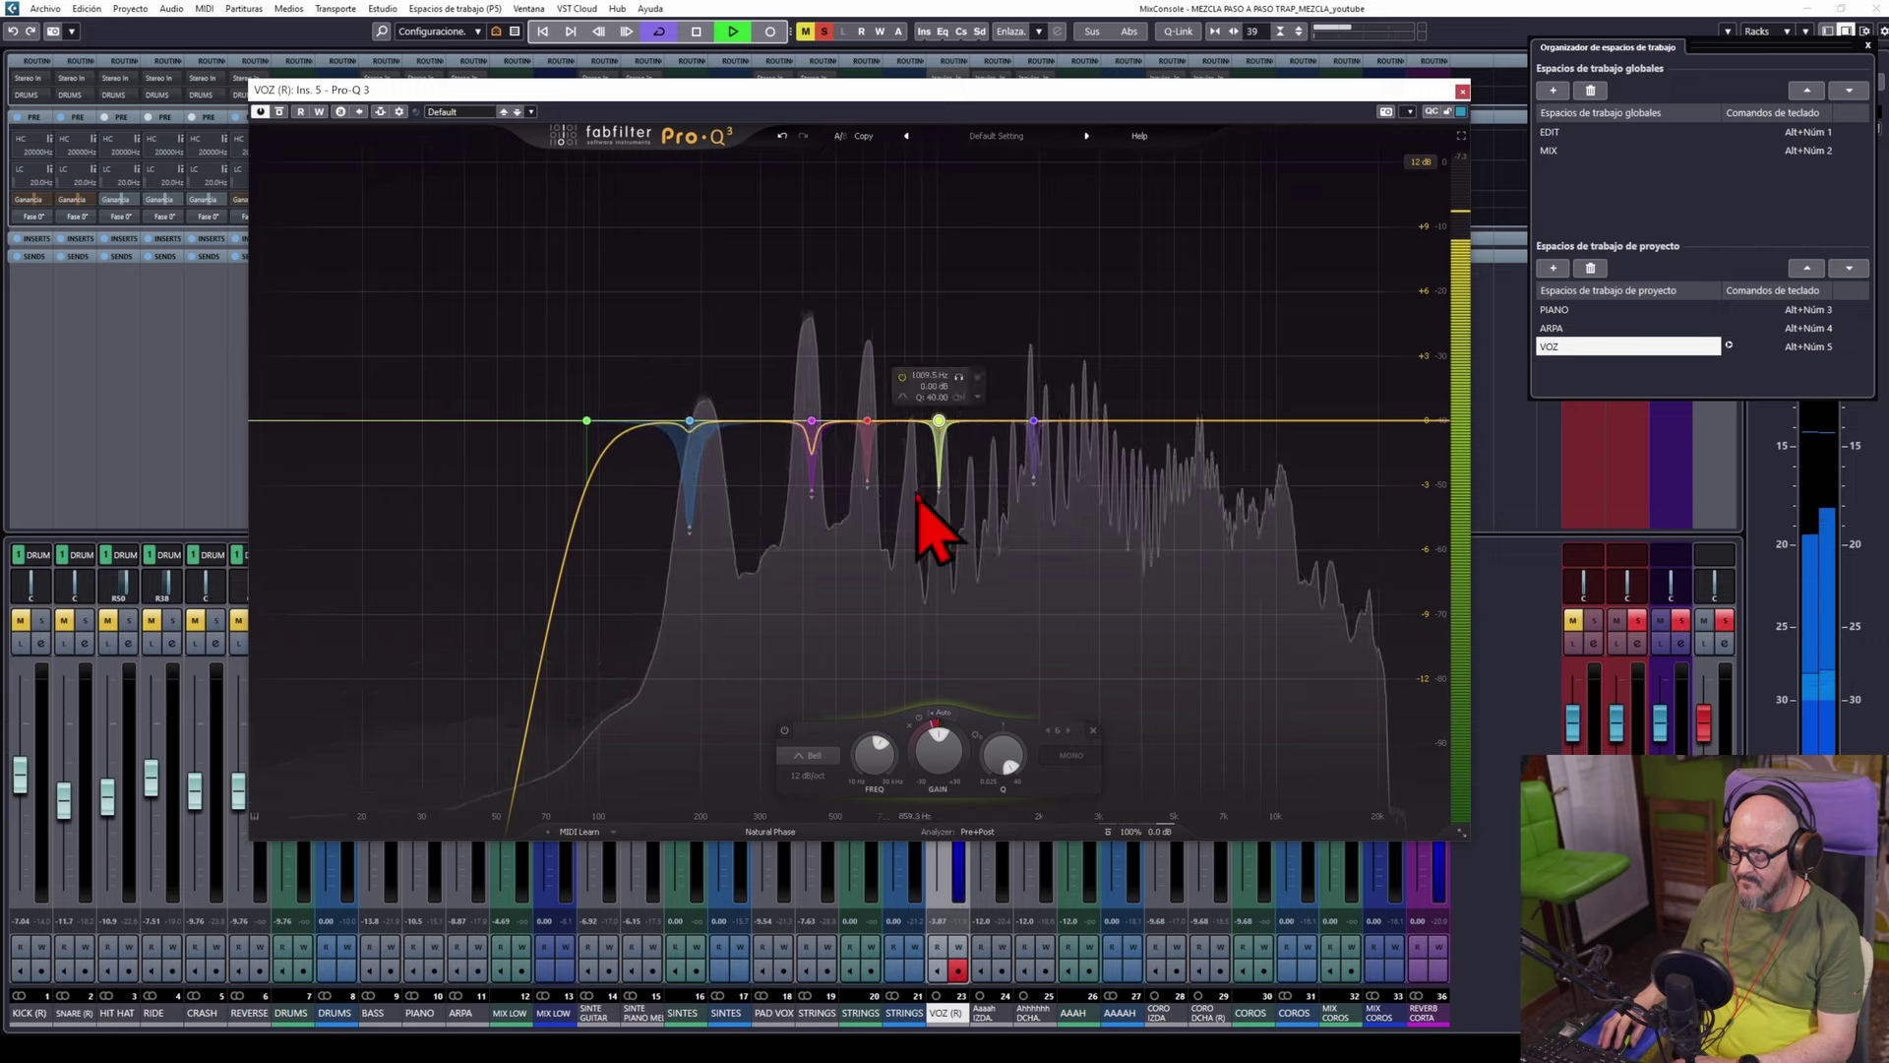
pyautogui.press('space')
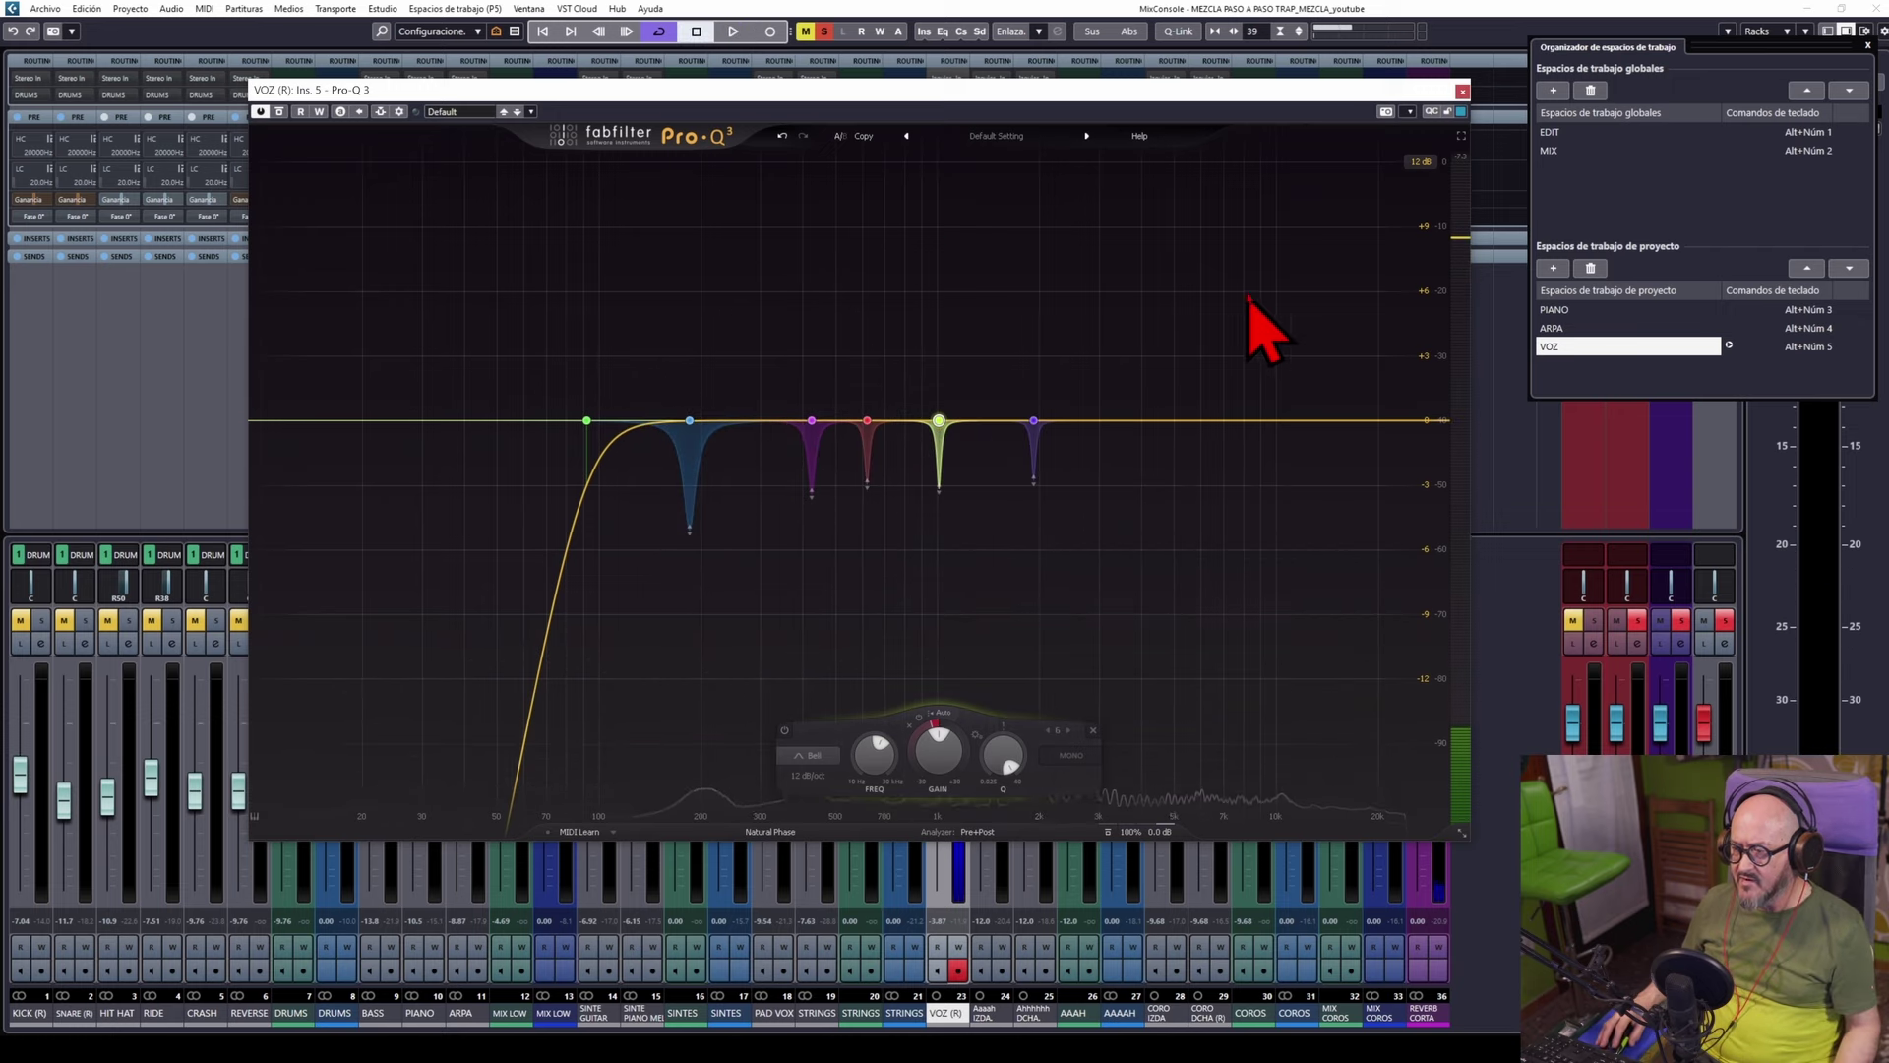